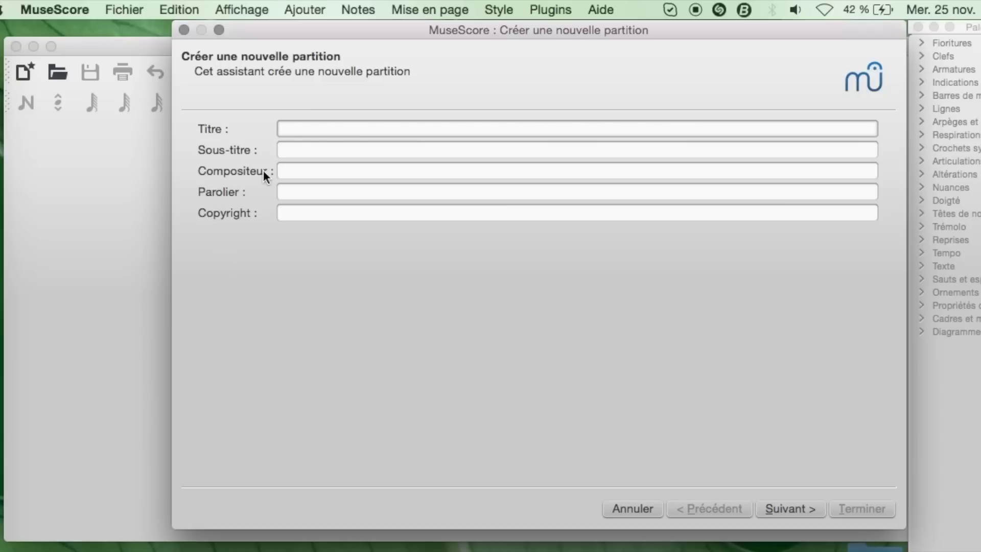
- Set the new score's title to "Bye bye love" and the composer to "Felicie & Boudleaux Bryant"
type("Bye bye love")
left_click(320, 170)
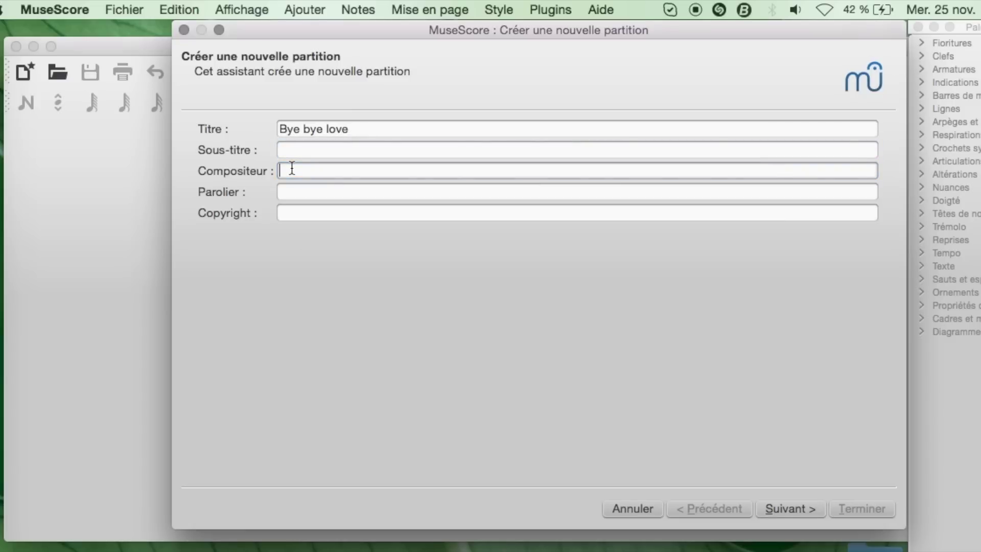
type("Felicie & Boudleaux ")
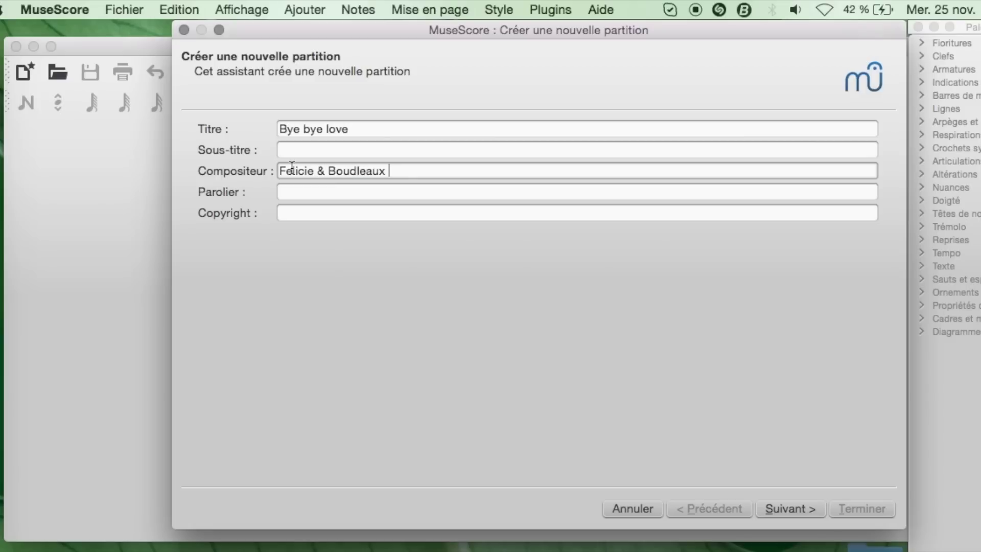
type("Bryant")
left_click(792, 514)
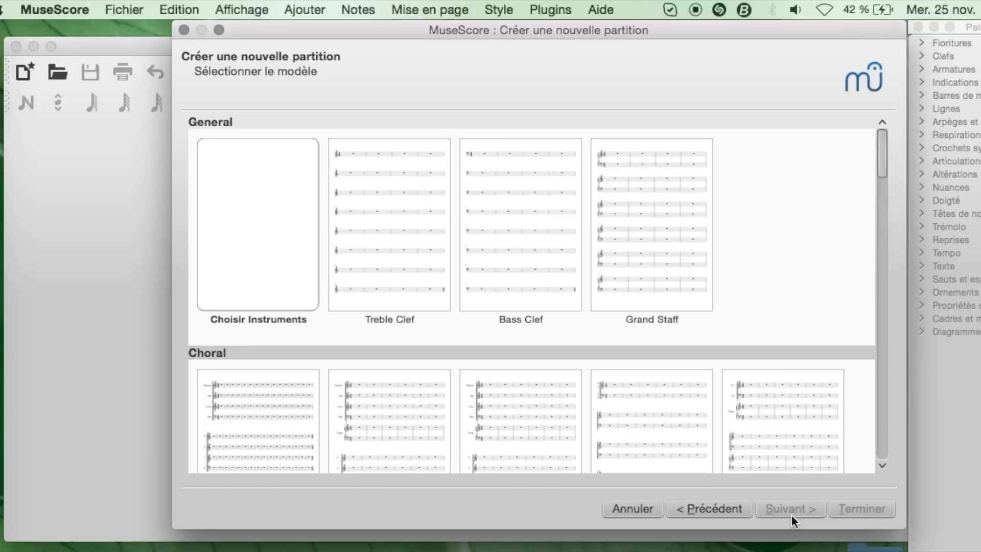
- Browse the score templates and choose the Grand Staff template
left_click(884, 467)
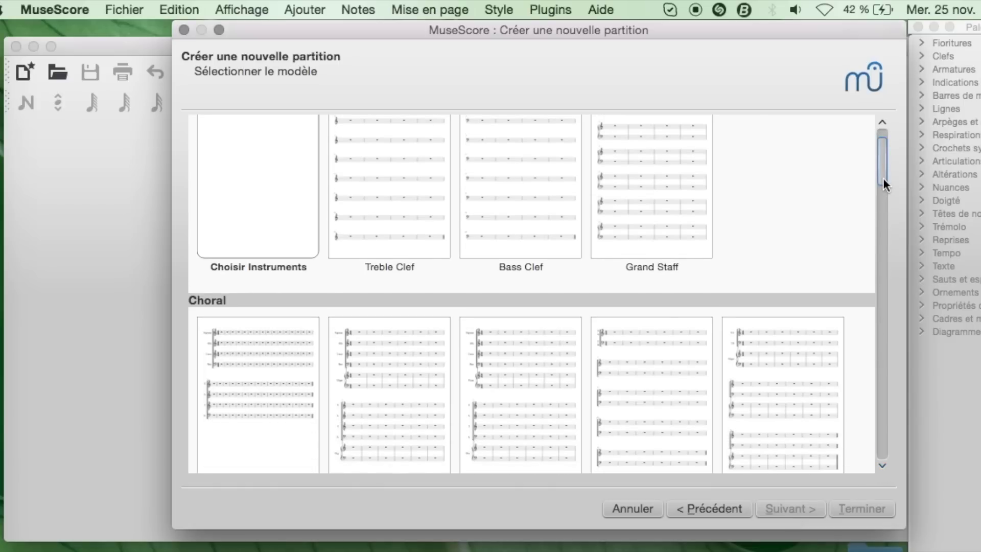
left_click_drag(883, 179, 880, 321)
double_click(660, 322)
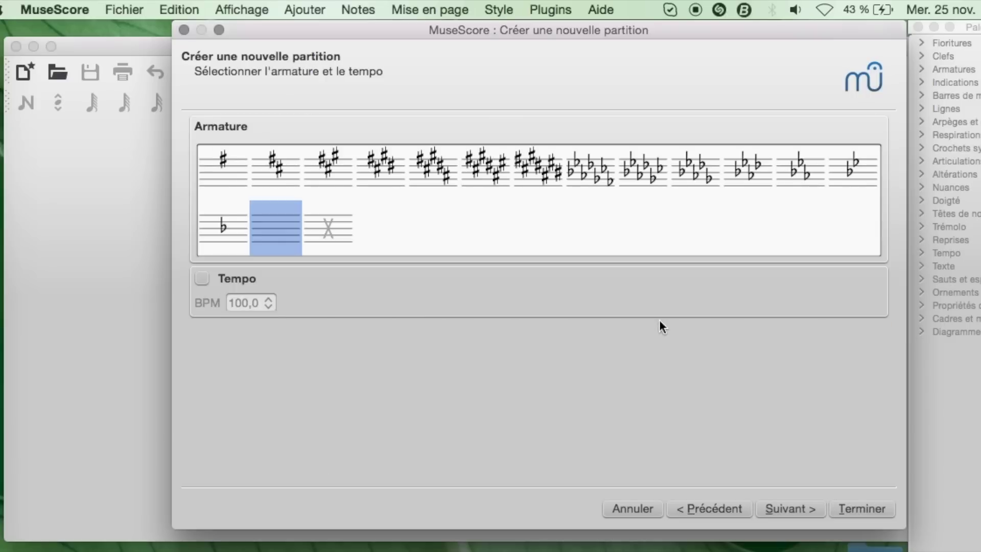
- Set the key signature to one flat and enable a tempo of 120 BPM for the score
left_click(226, 228)
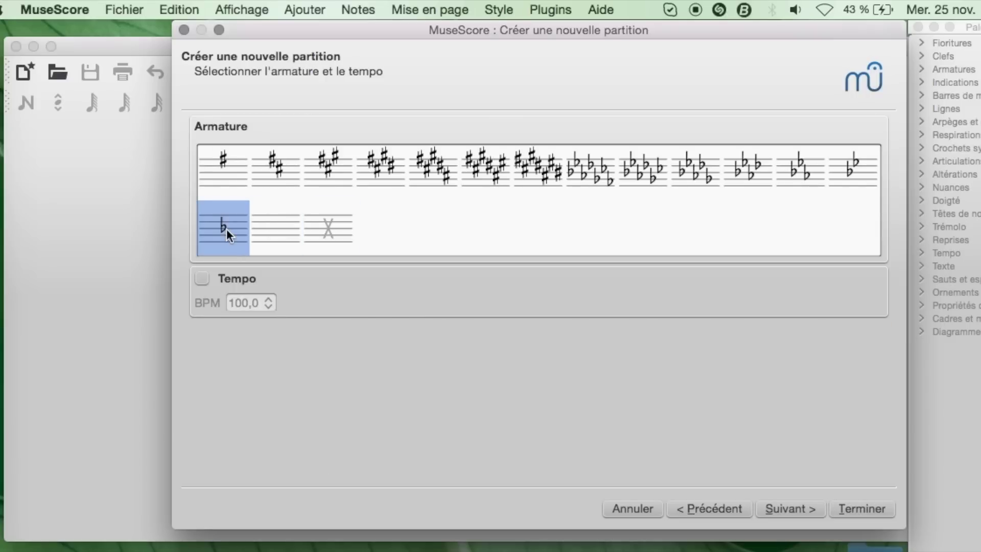
left_click(202, 279)
left_click(261, 306)
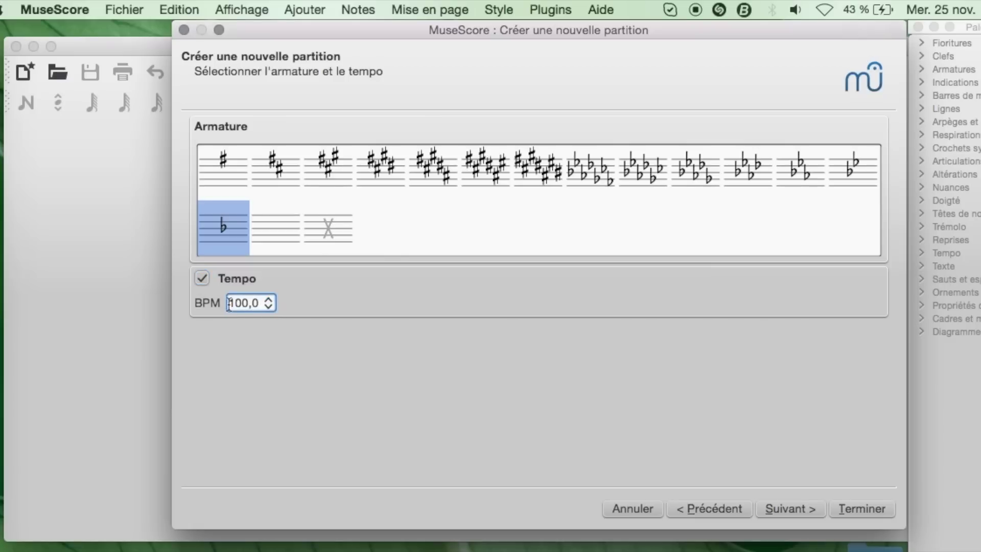
left_click(240, 305)
key("BackSpace")
type("2")
key("Return")
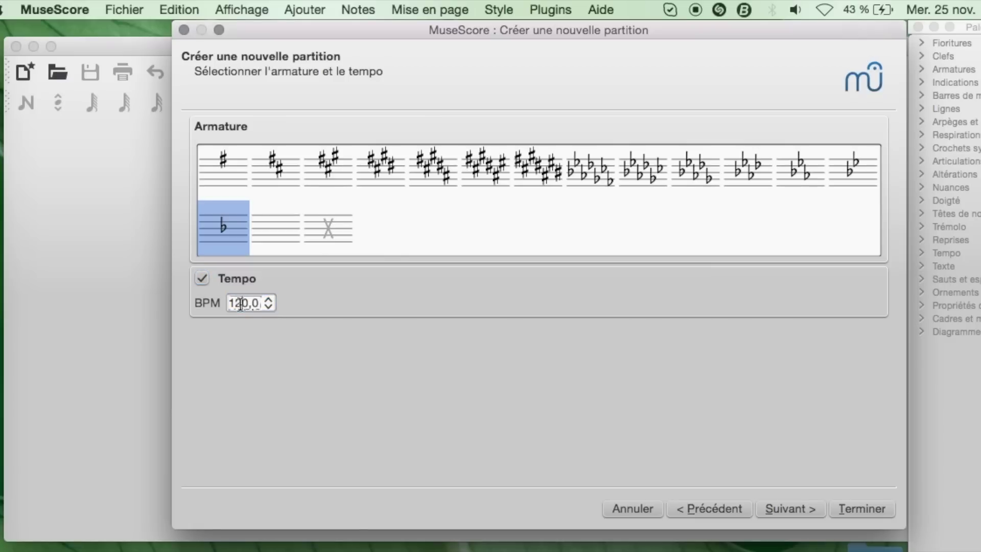
left_click(789, 506)
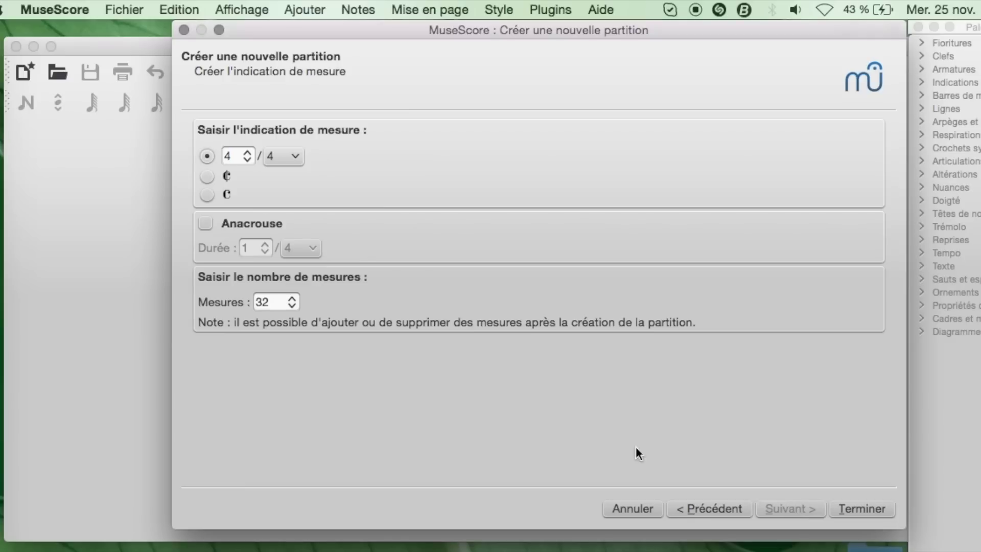
- Enable a pickup measure (Anacrouse) with a duration of 3/4 and finish creating the score
left_click(206, 223)
left_click(265, 246)
left_click(266, 246)
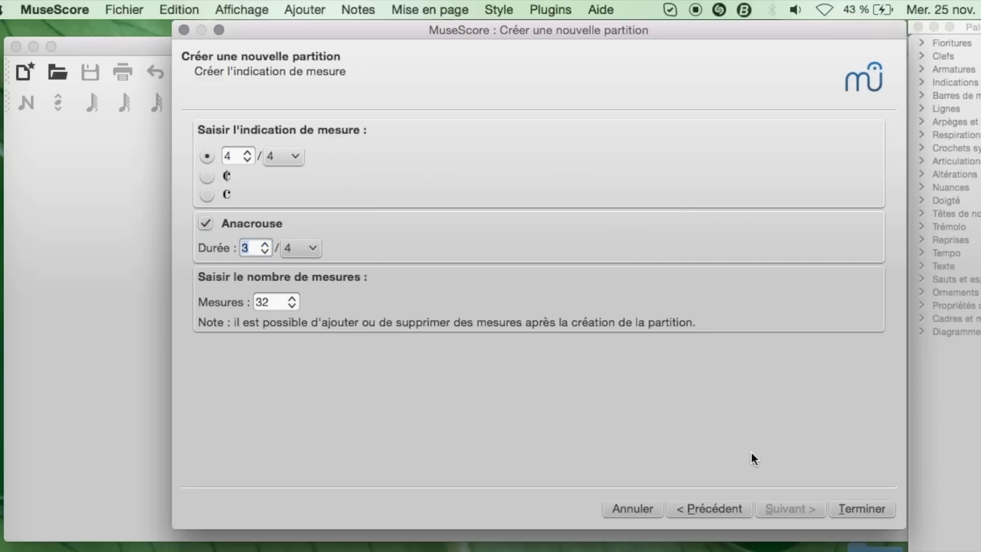
left_click(863, 514)
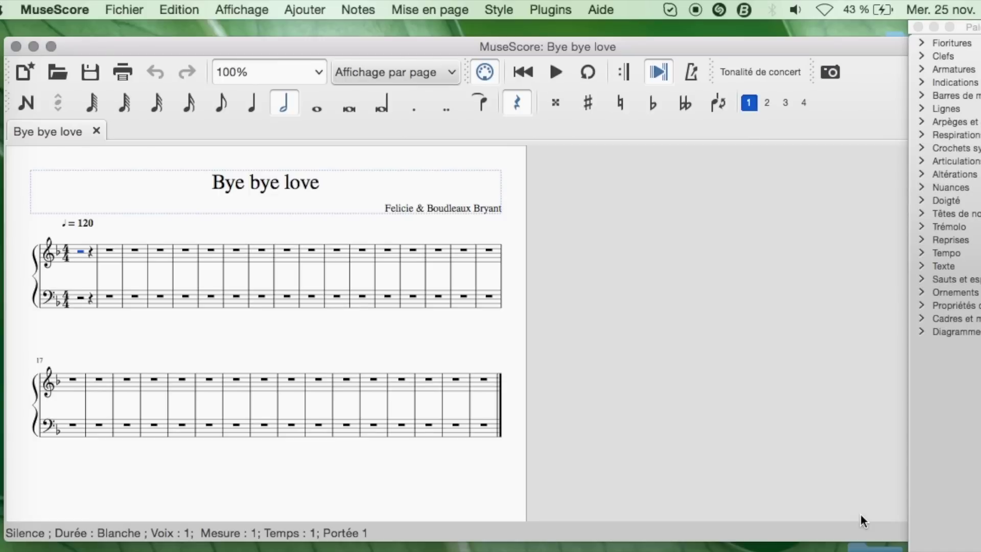
- Enter the quarter notes A4, G4 and F4 in the pickup measure of the treble staff
left_click(29, 108)
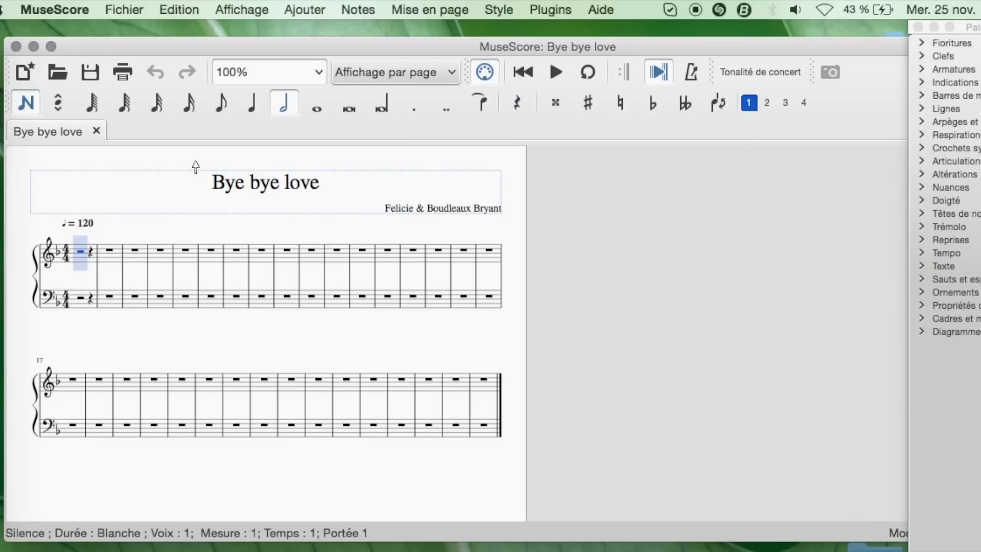
left_click(252, 103)
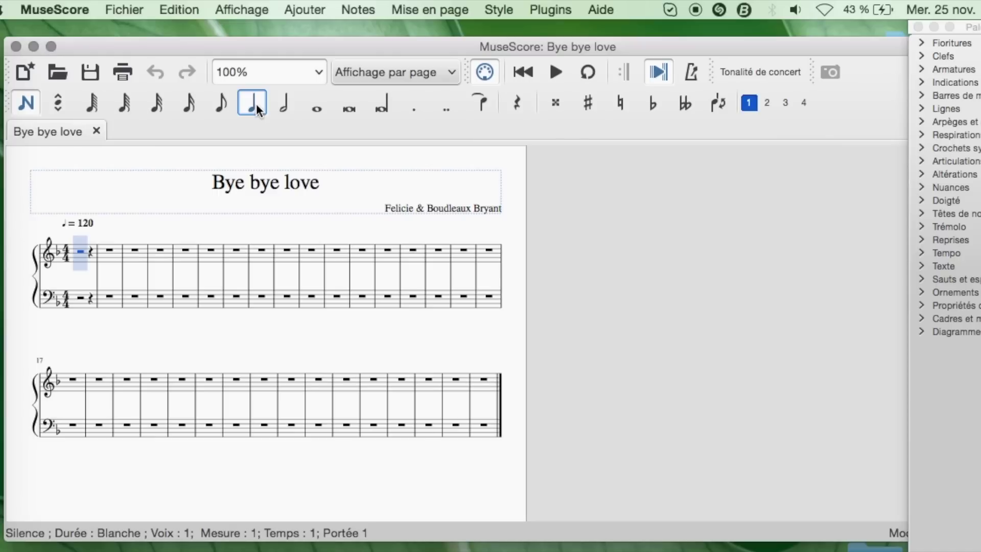
left_click(75, 258)
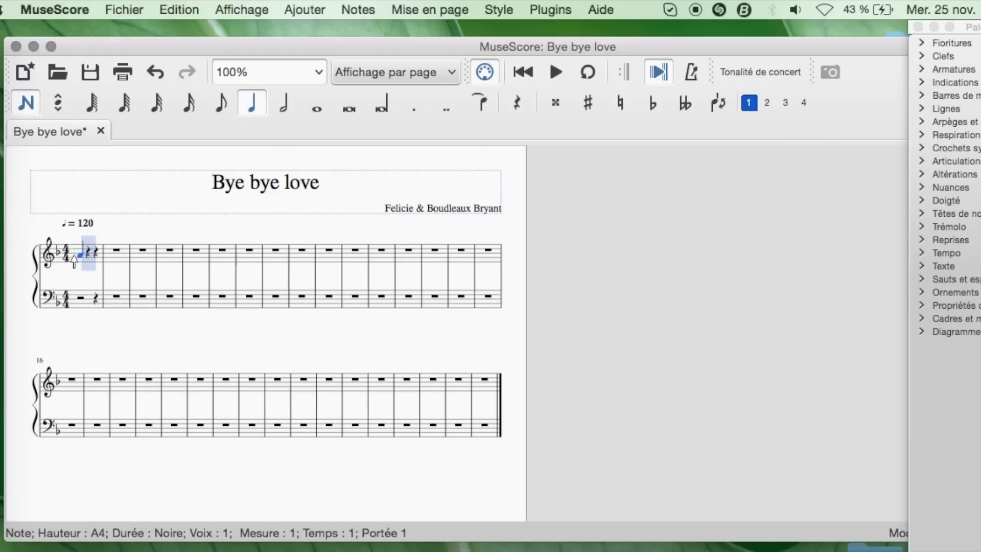
key("g")
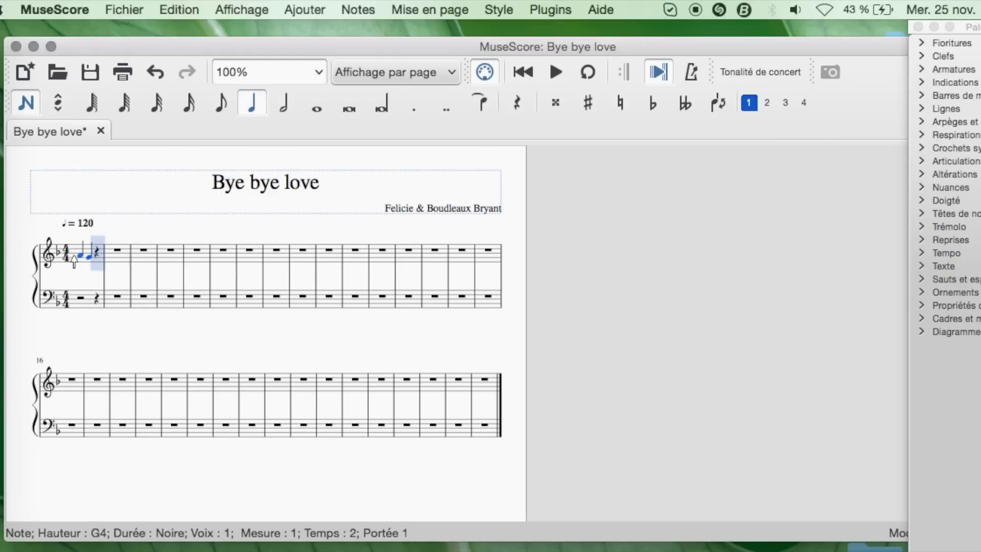
key("f")
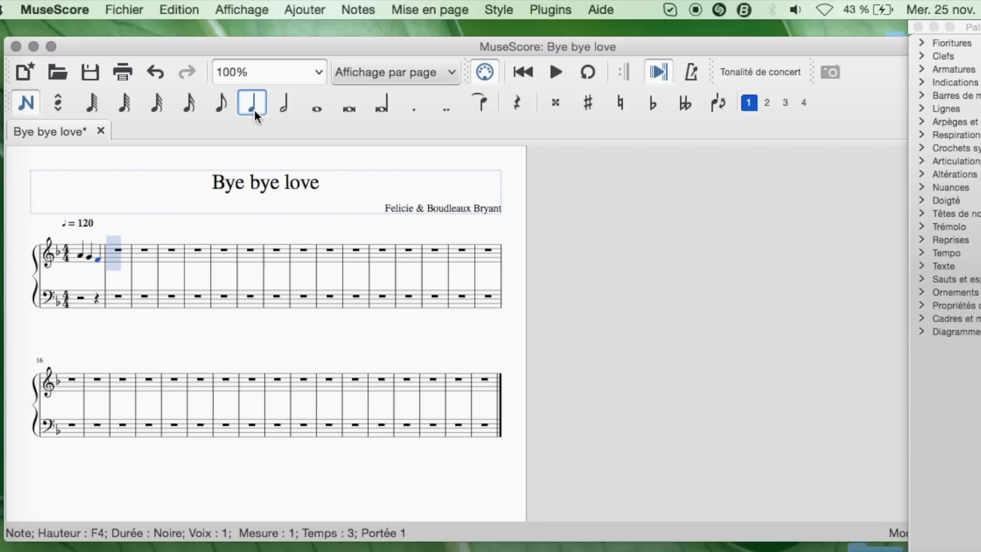
- Fill the second treble measure with a dotted quarter, an eighth and a half note on G4, and tie the eighth to the half
left_click(412, 103)
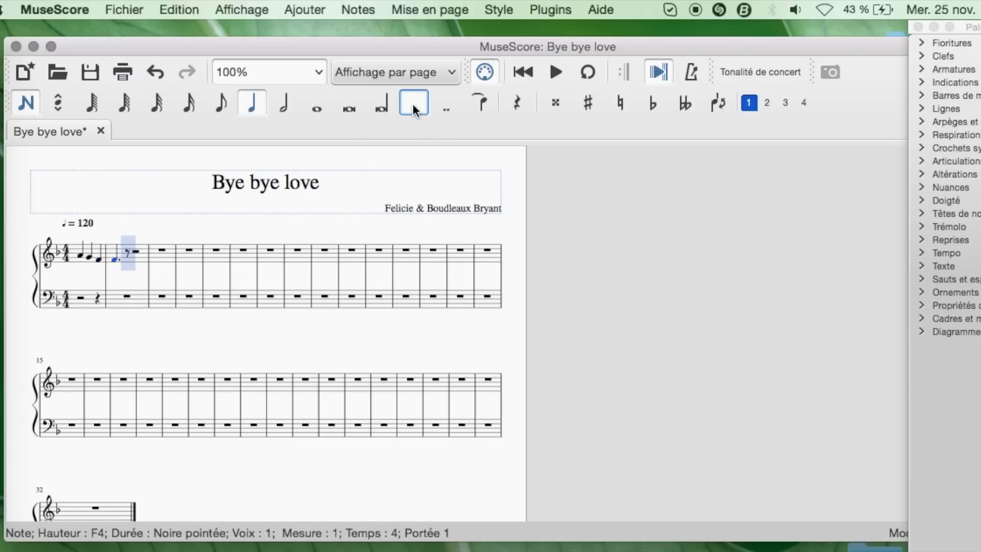
key("Up")
key("Up")
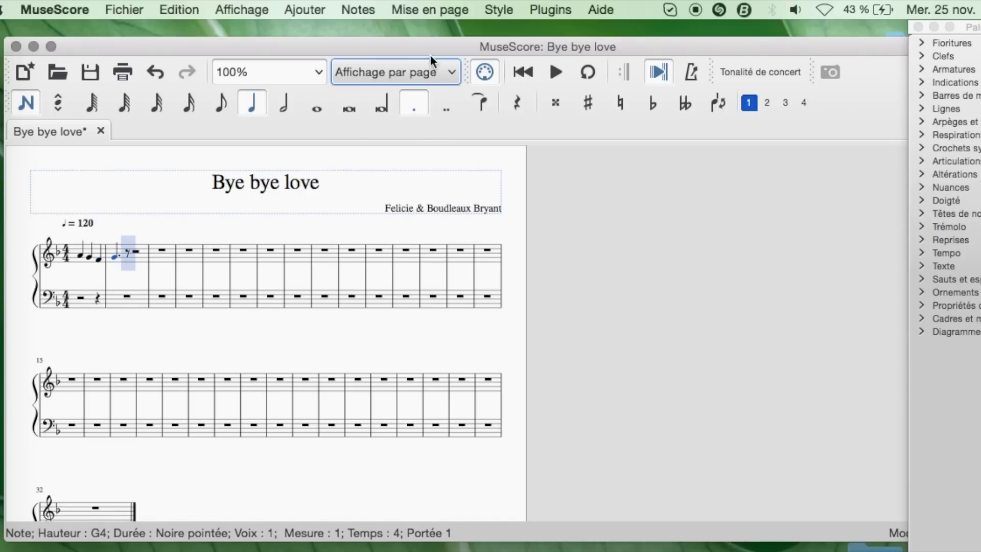
left_click(220, 103)
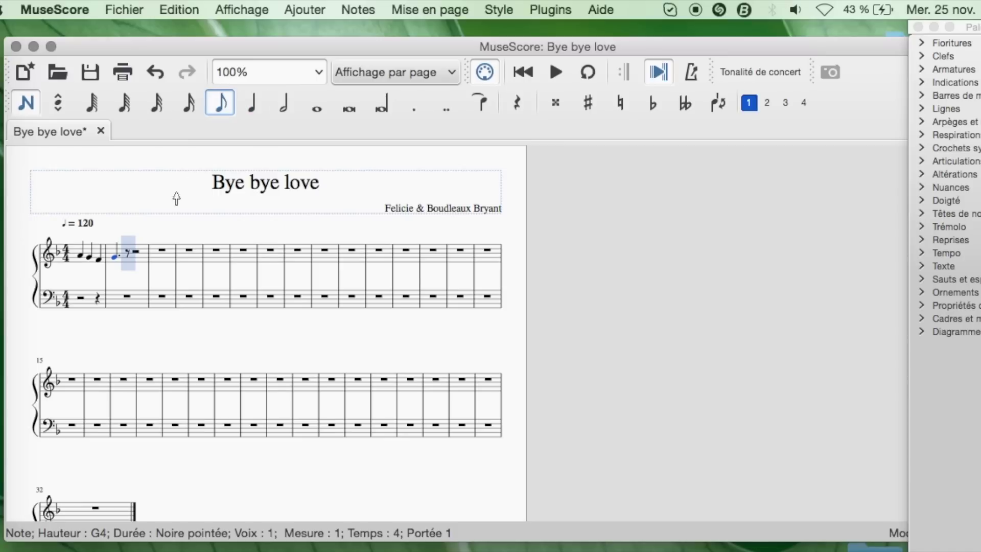
left_click(126, 258)
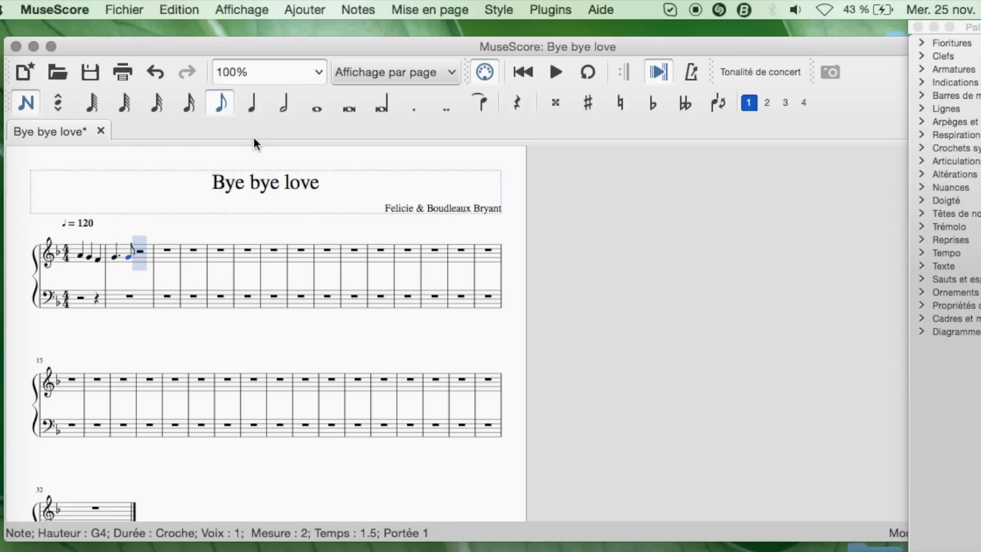
left_click(251, 110)
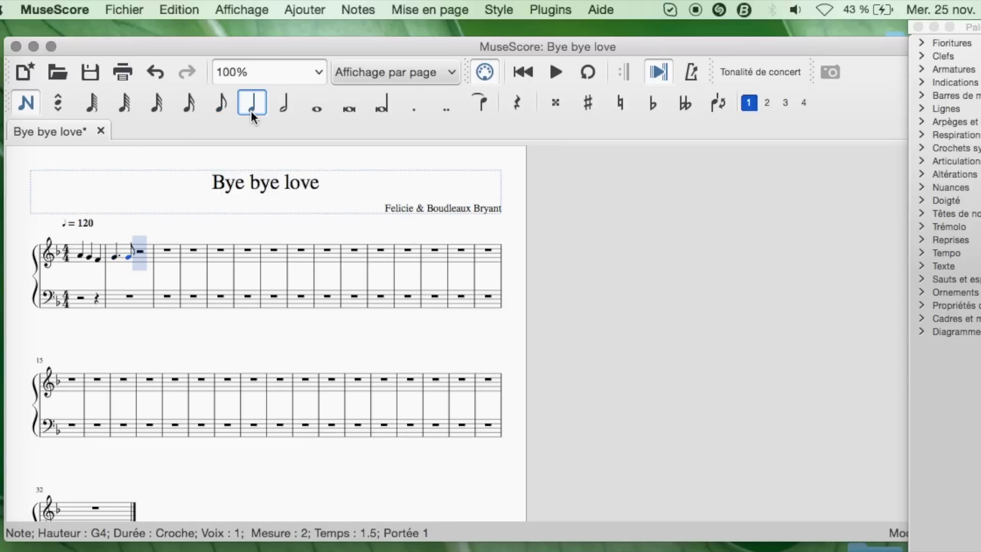
left_click(290, 106)
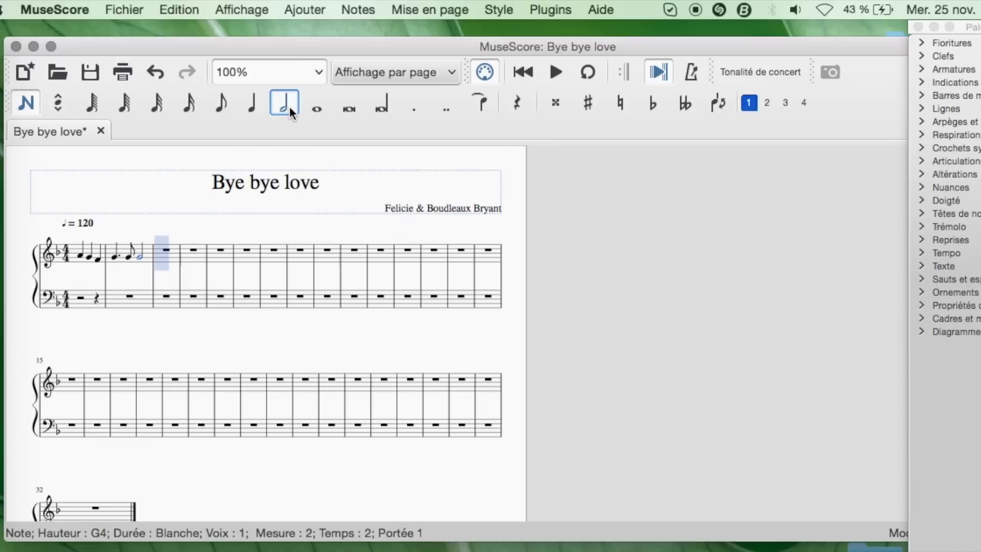
left_click(26, 103)
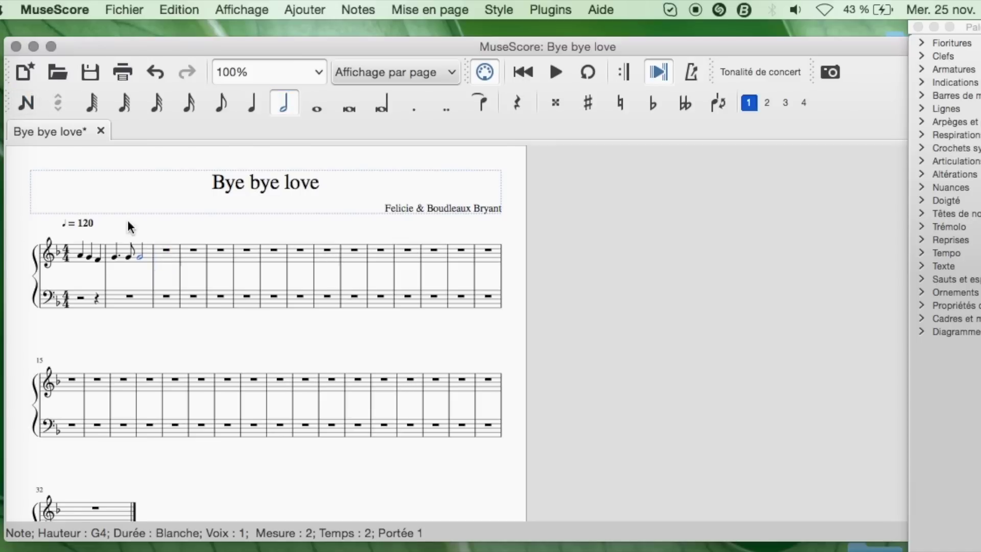
left_click(129, 257)
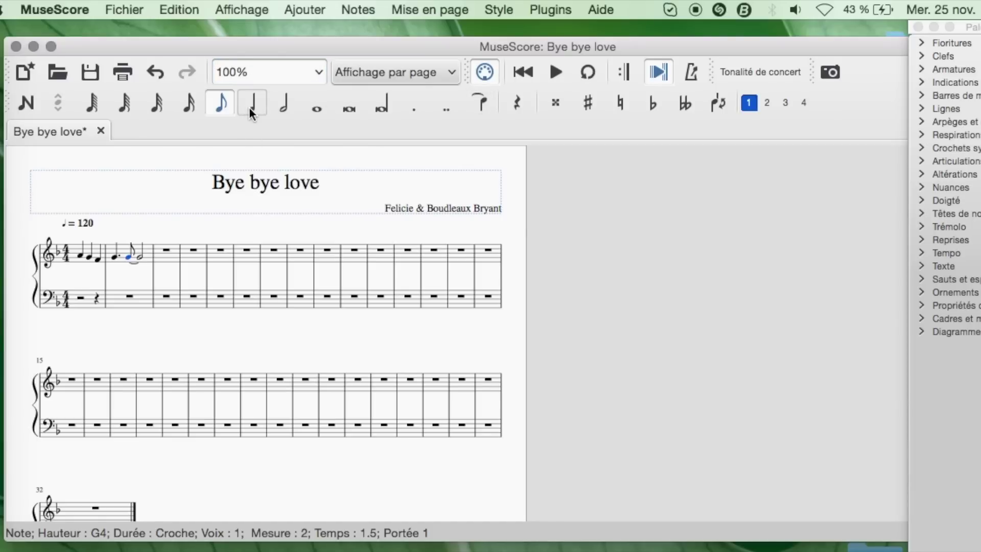
- Fill the third treble measure with a quarter rest followed by the quarter notes G4, F4 and E4
key("n")
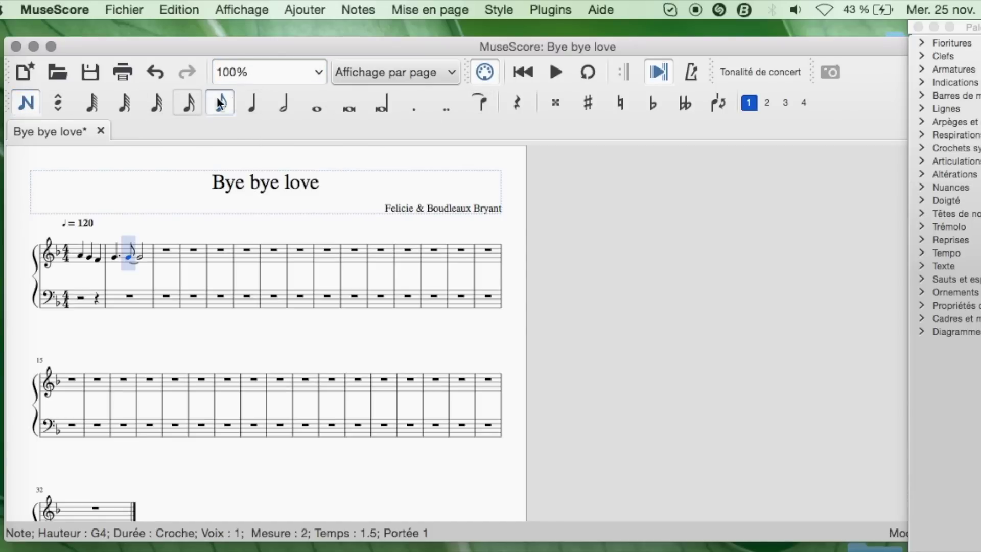
left_click(250, 104)
left_click(516, 103)
left_click(168, 262)
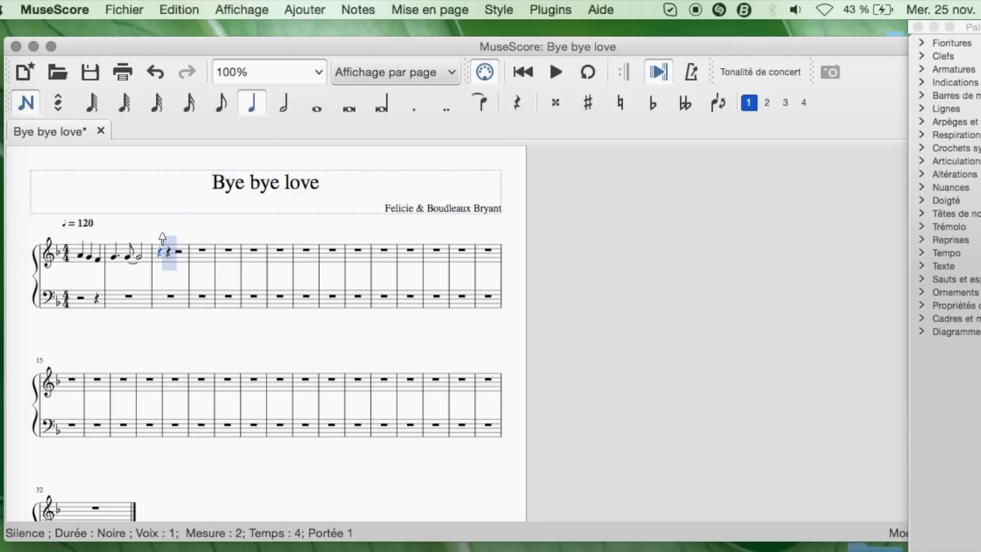
left_click(163, 260)
key("f")
key("e")
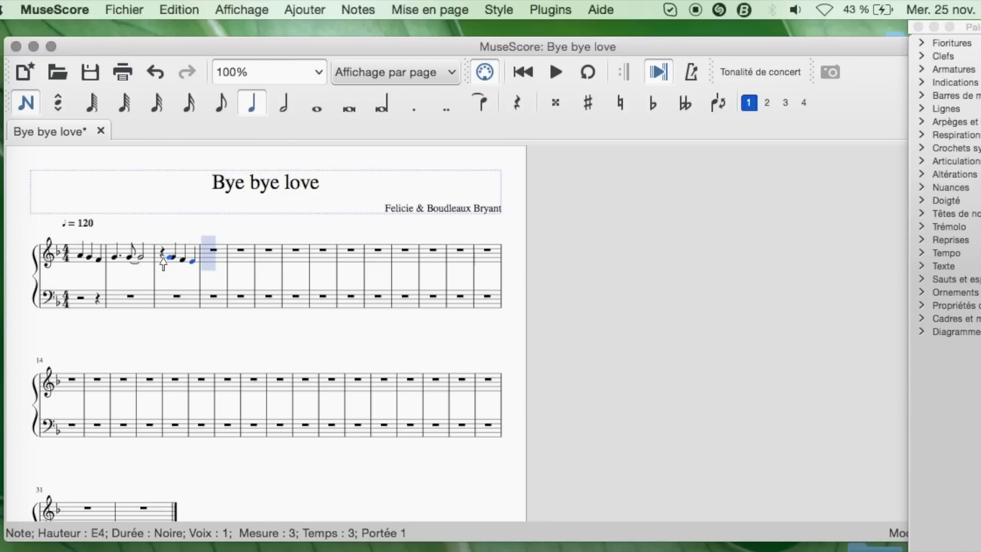
- Enter a whole note F4 in the fourth treble measure and a quarter note F4 at the start of the fifth
left_click(321, 112)
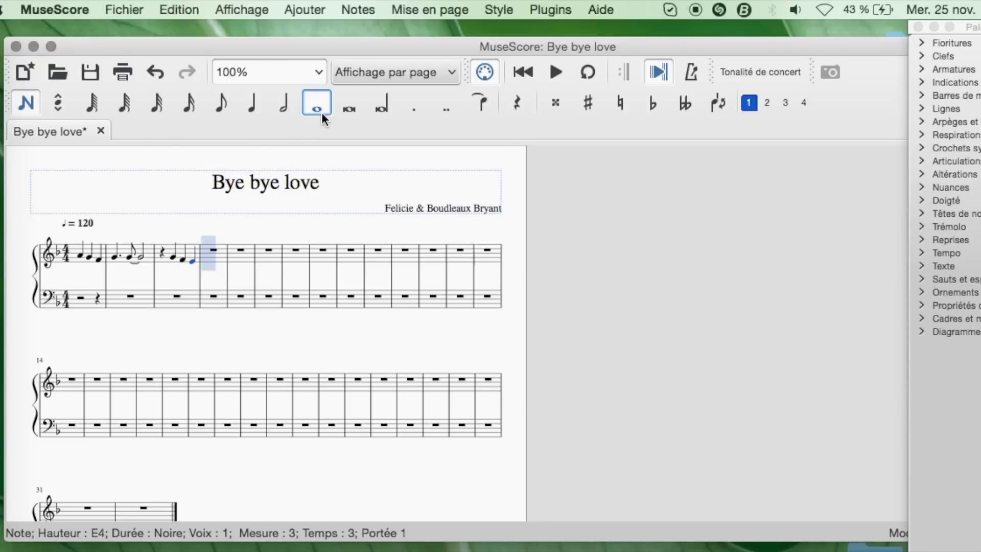
key("f")
left_click(253, 108)
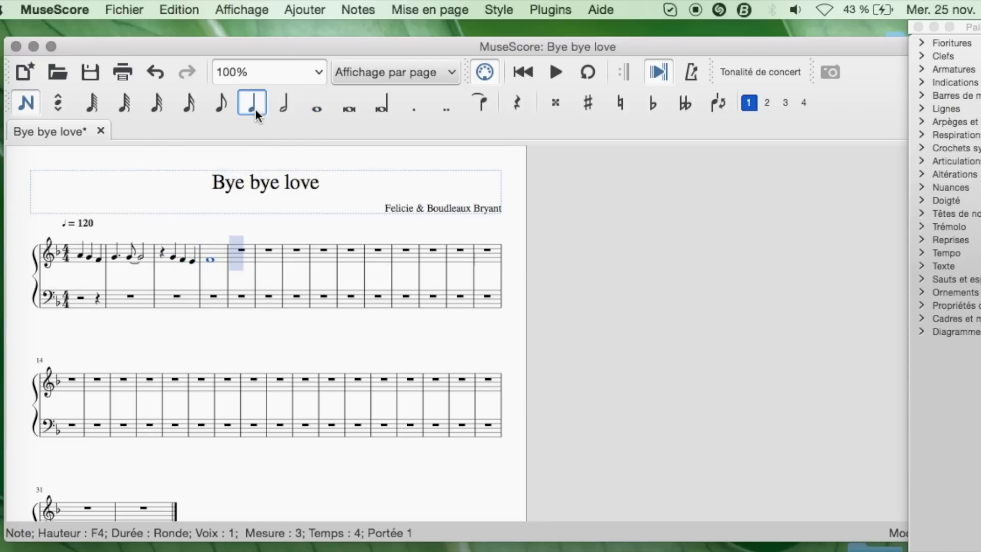
key("f")
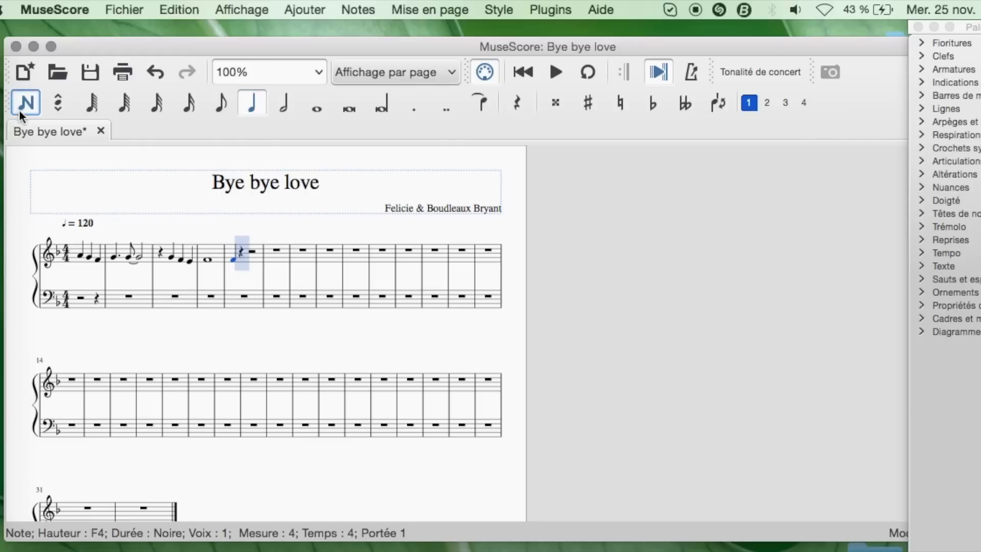
- Tie the whole note F4 in the fourth measure to the following quarter note and leave note input
key("Escape")
left_click(207, 260)
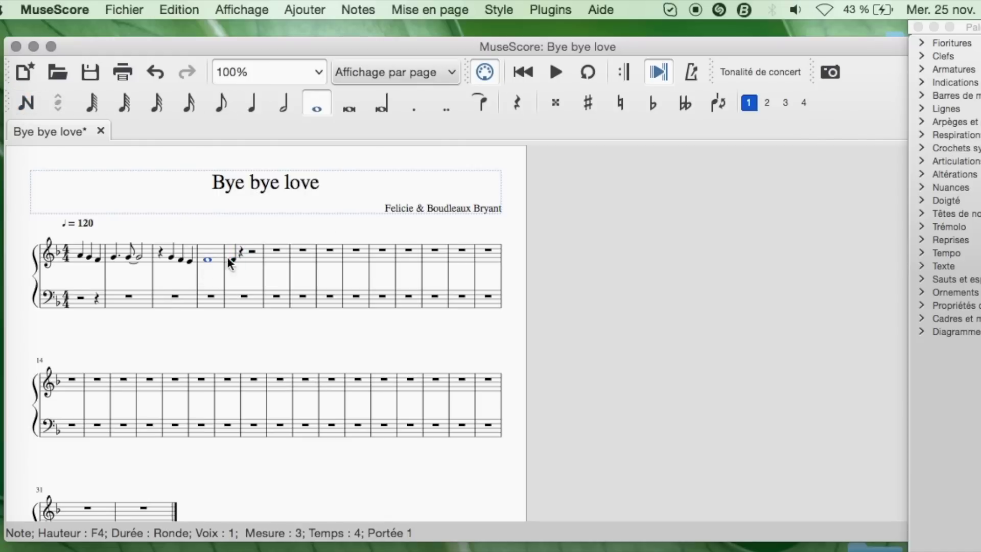
left_click(484, 105)
left_click(24, 106)
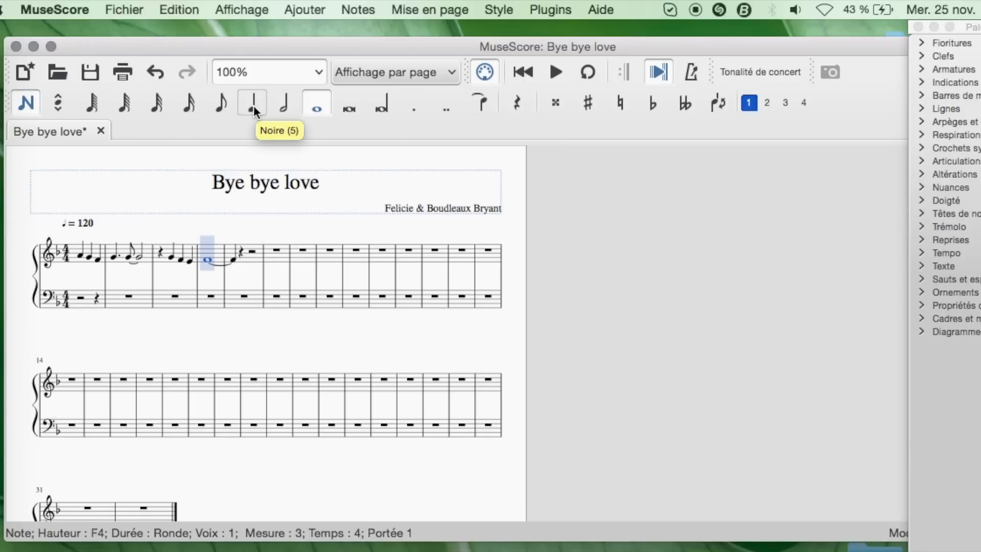
left_click(24, 104)
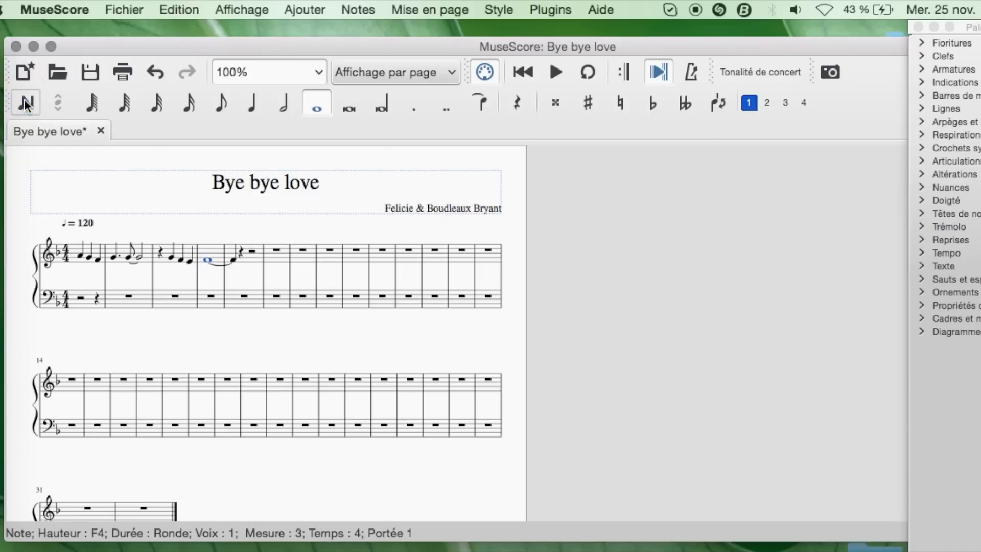
- Copy the treble melody from the opening A4 through the first F4 of the fifth measure and paste it on that measure's second beat
left_click(82, 258)
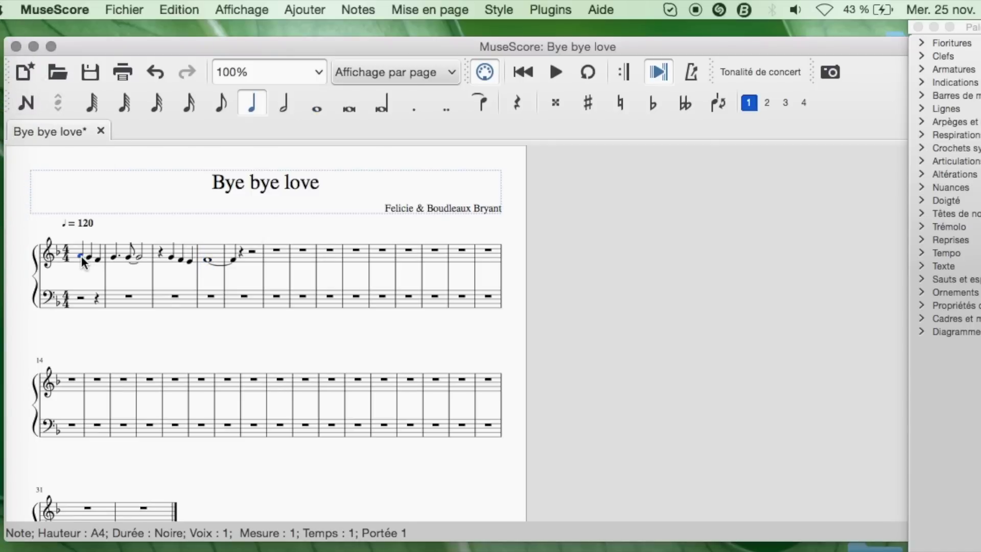
key("shift+Right")
key("shift+Right")
key("shift+Right")
key("shift+Right")
key("shift+Right")
key("shift+Right")
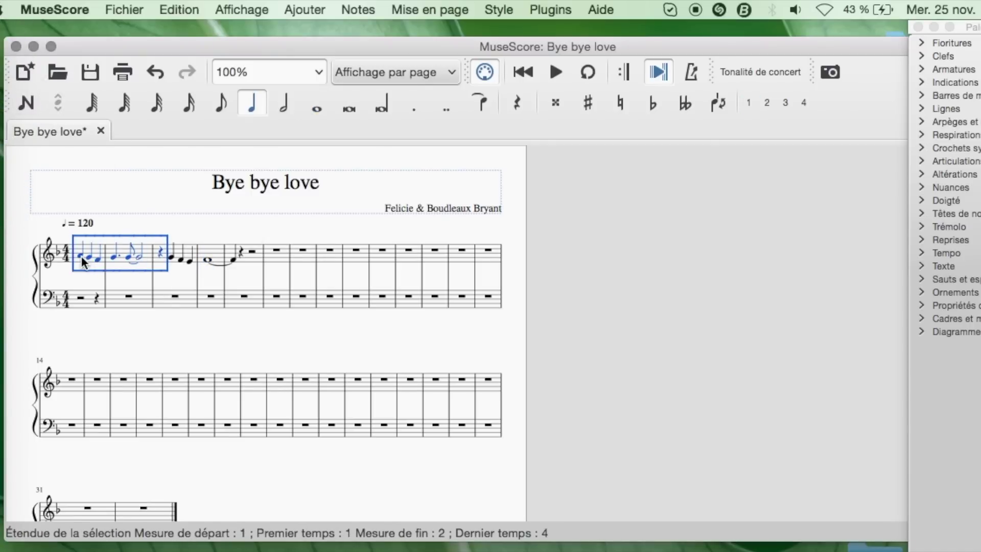
key("shift+Right")
key("shift+Right")
key("shift+Right")
key("shift+Right")
key("shift+Right")
key("super+c")
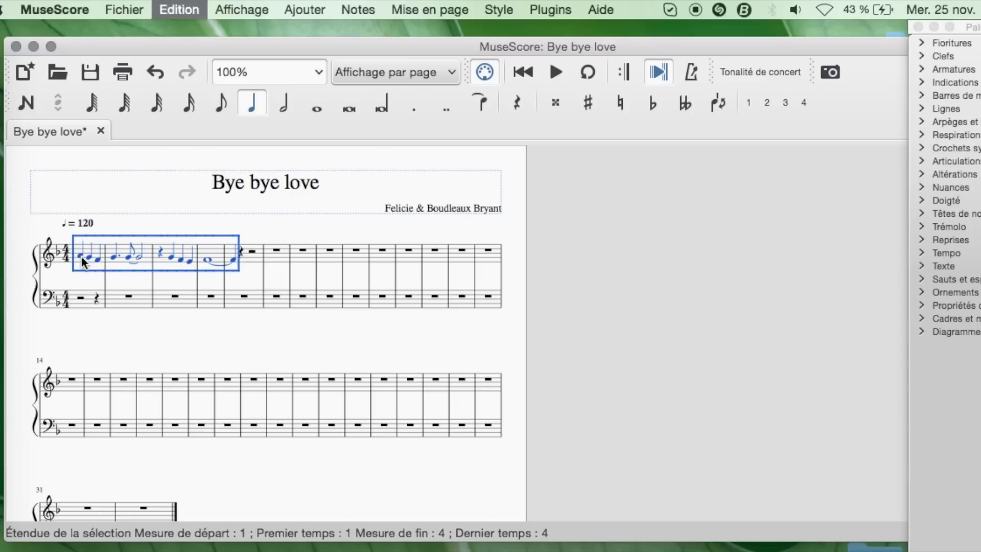
left_click(244, 252)
key("super+v")
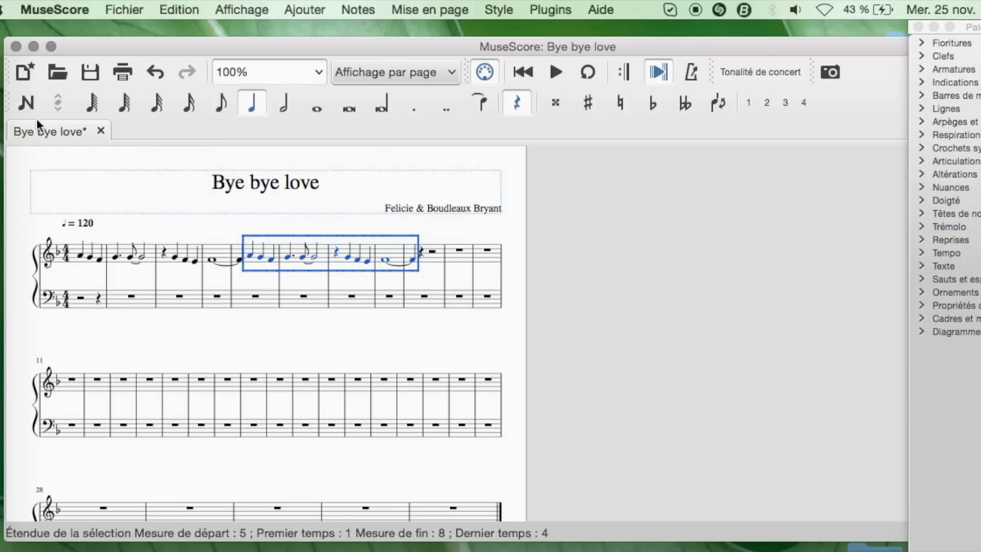
- Fill the rest of the ninth treble measure with the quarter notes F4, G4 and A4
left_click(25, 104)
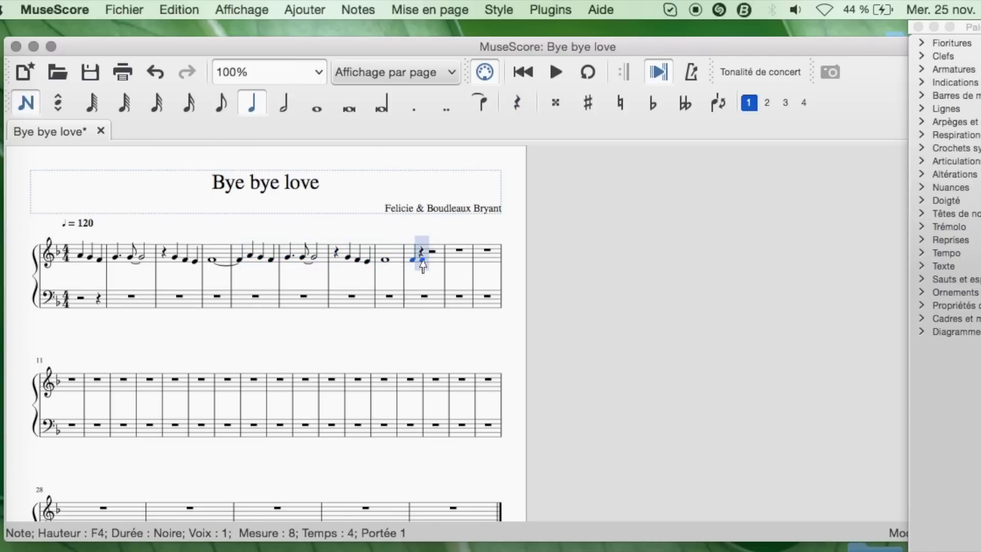
key("g")
key("a")
- Fill the last treble measure of the first system with a dotted quarter, an eighth and a half note on Bb4
key("b")
key("period")
key("b")
key("4")
key("b")
key("6")
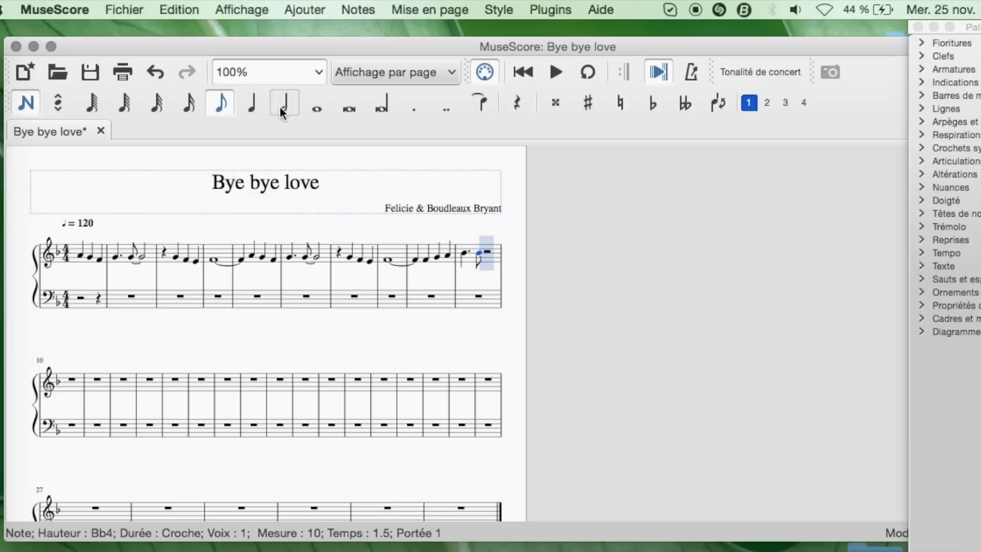
key("b")
- Enter a quarter note Bb4 at the start of the second system and tie the preceding half note Bb4 to it
left_click(251, 104)
key("b")
key("ctrl+z")
key("Left")
key("6")
key("plus")
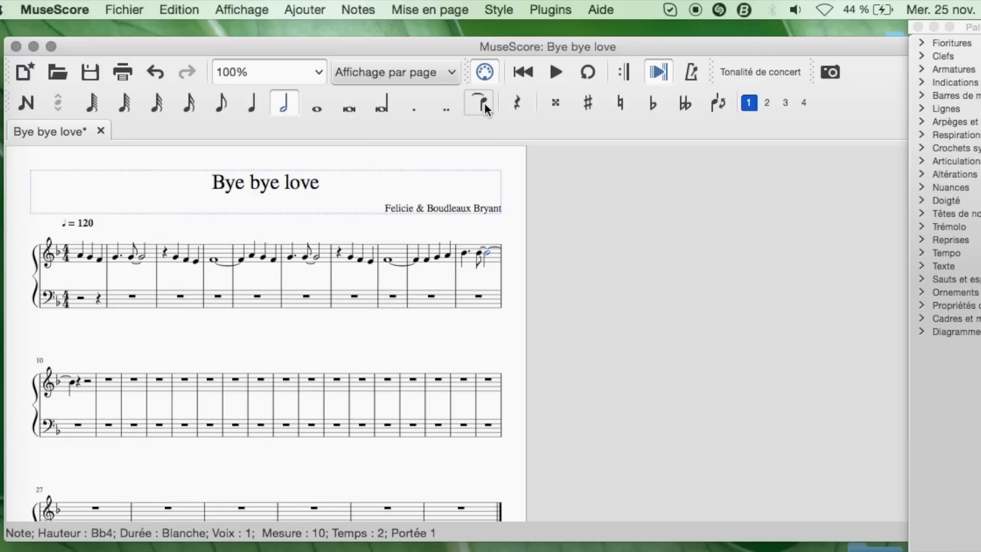
- Complete the first treble measure of the second system with the quarter notes A4, Bb4 and B natural 4
key("a")
key("b")
key("b")
key("Up")
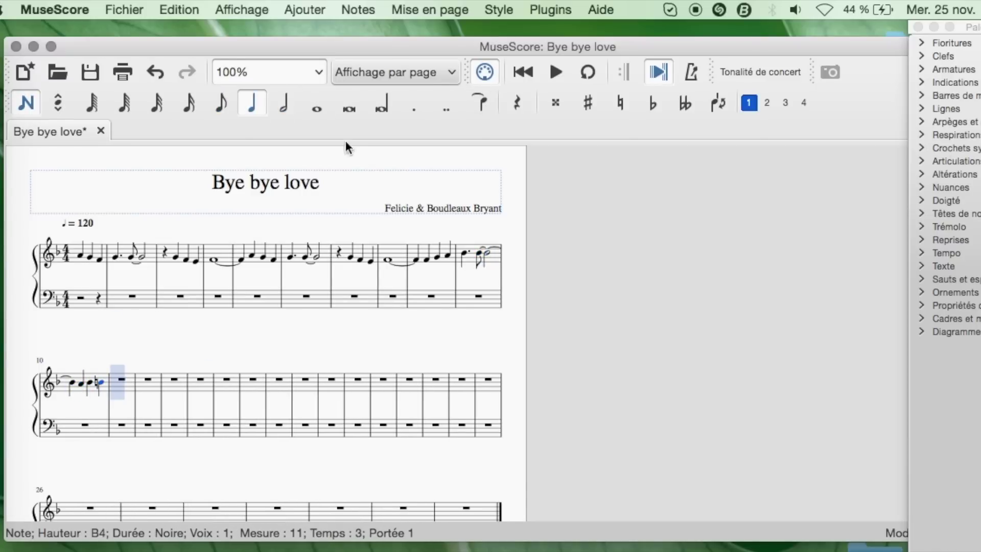
- Enter a whole note C5 in the second system's second treble measure and the quarter notes C5, C5, Bb4 and A4 in its third
left_click(317, 106)
key("c")
left_click(255, 107)
key("c")
key("c")
key("b")
key("a")
- Fill the fourth treble measure of the second system with a dotted quarter, an eighth and a half note on G4
left_click(416, 108)
key("g")
key("4")
key("g")
left_click(284, 106)
key("g")
- Fill the fifth treble measure of the second system with the quarter notes G4, G4, F4 and E4
left_click(250, 106)
key("g")
key("g")
key("f")
key("e")
- Enter a whole note F4 in the sixth treble measure of the second system and a dotted half note F4 in the seventh
left_click(317, 107)
key("f")
left_click(284, 105)
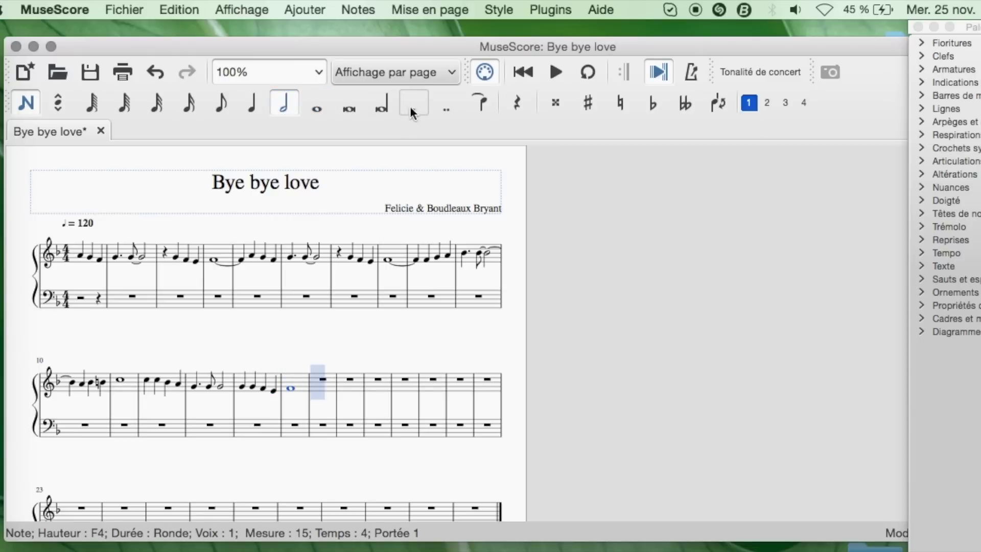
left_click(419, 106)
key("f")
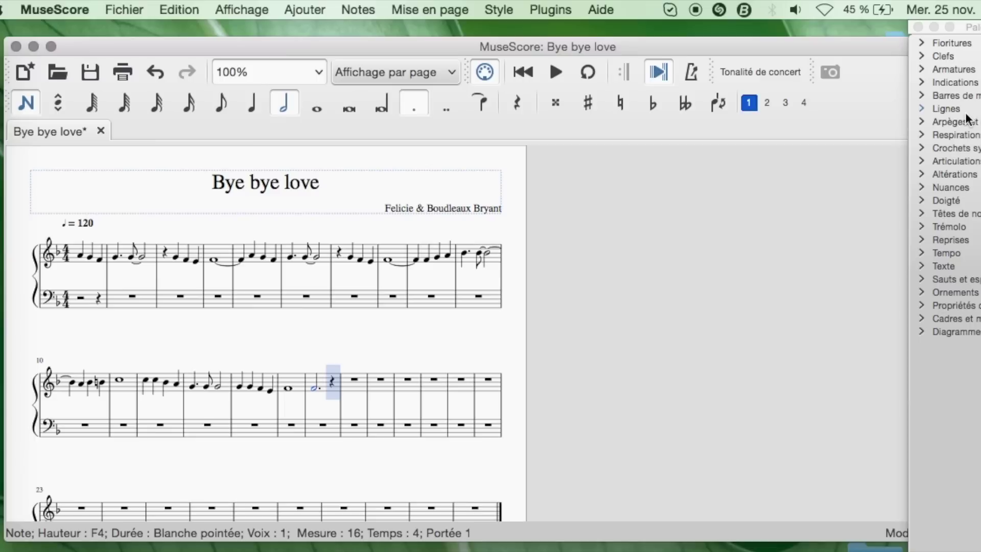
- Add a double barline at the end of the measure containing the dotted half note F4
left_click(944, 97)
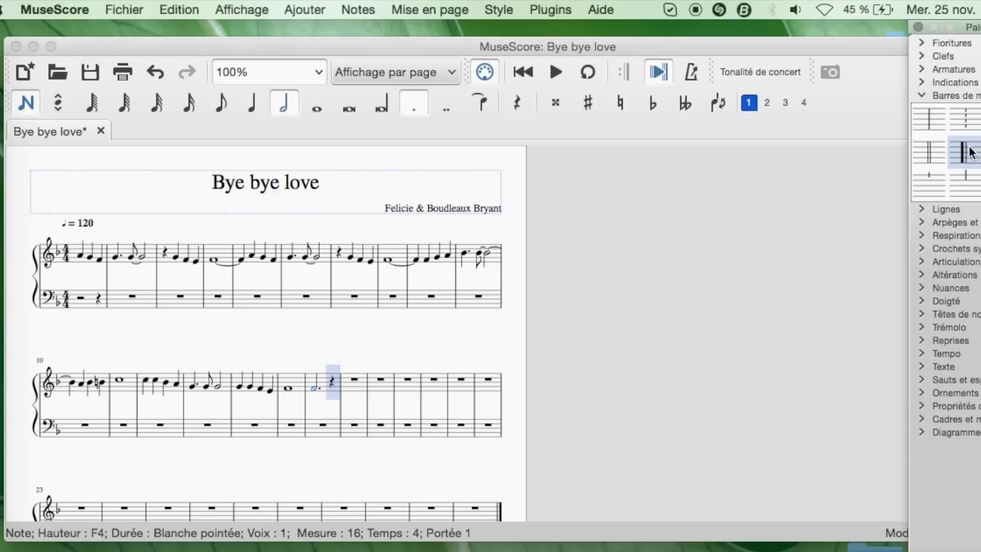
left_click_drag(915, 156, 336, 390)
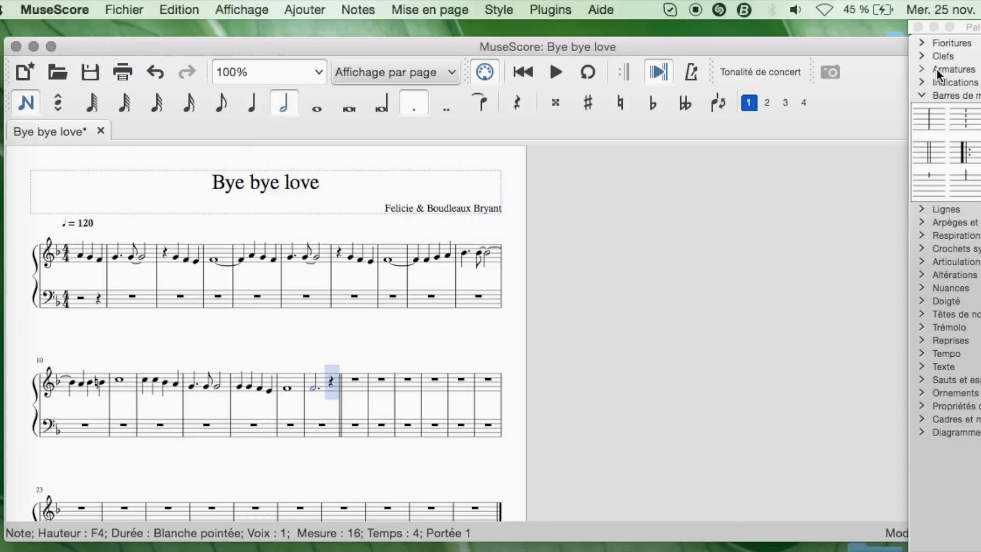
left_click(245, 12)
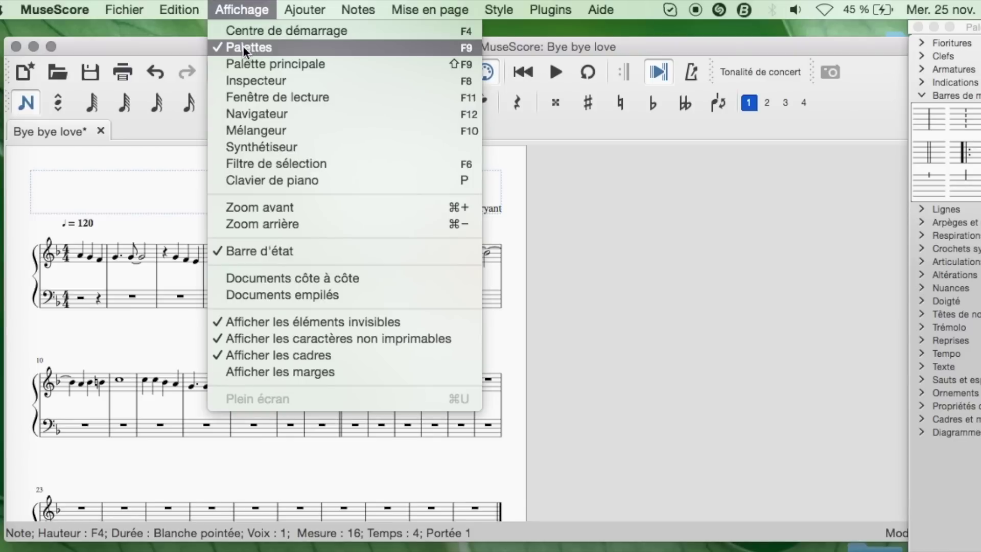
left_click(747, 345)
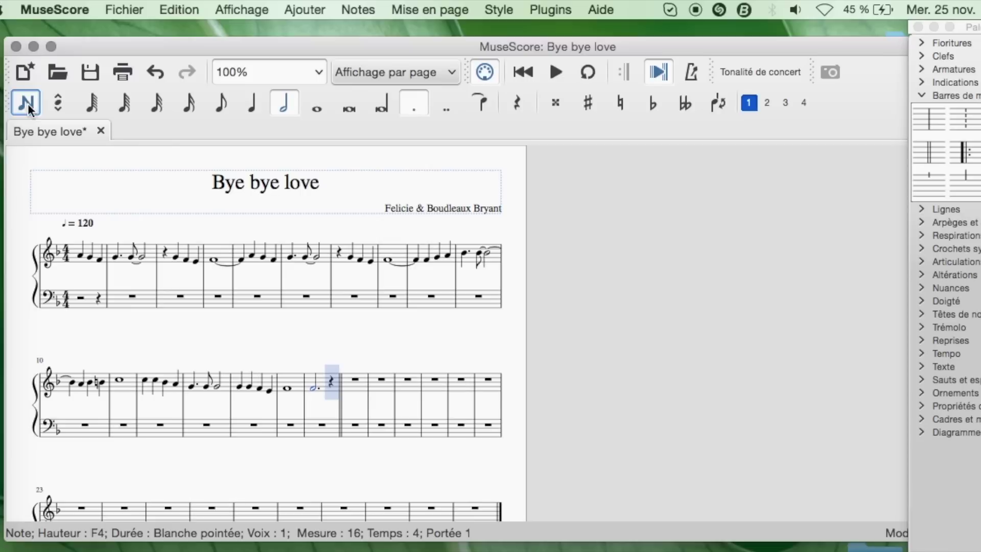
- Enter two undotted half notes Bb4 in the treble measure after the double barline and a half note A4 in the following one
left_click(414, 105)
left_click(352, 383)
left_click(397, 387)
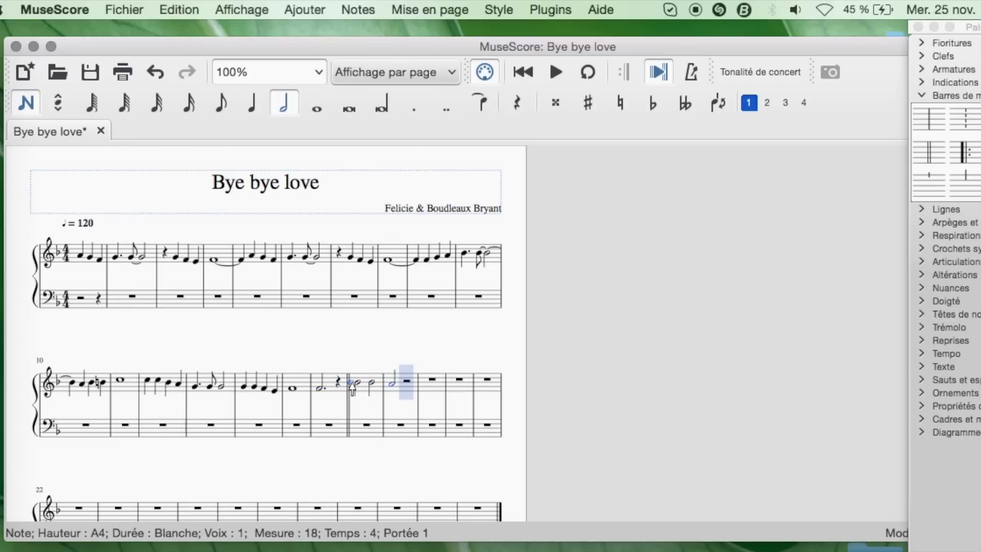
key("Escape")
key("space")
key("space")
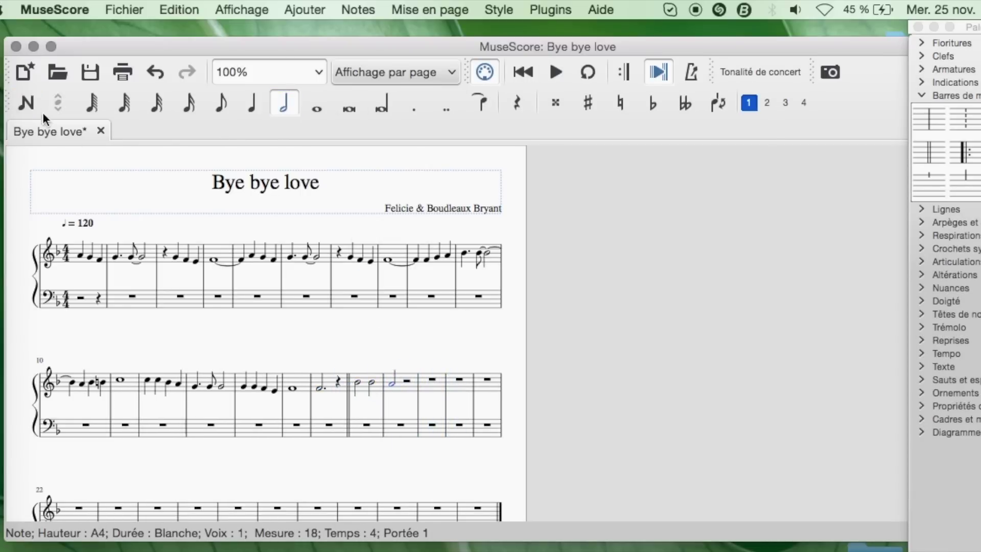
left_click(28, 103)
key("b")
key("ctrl+z")
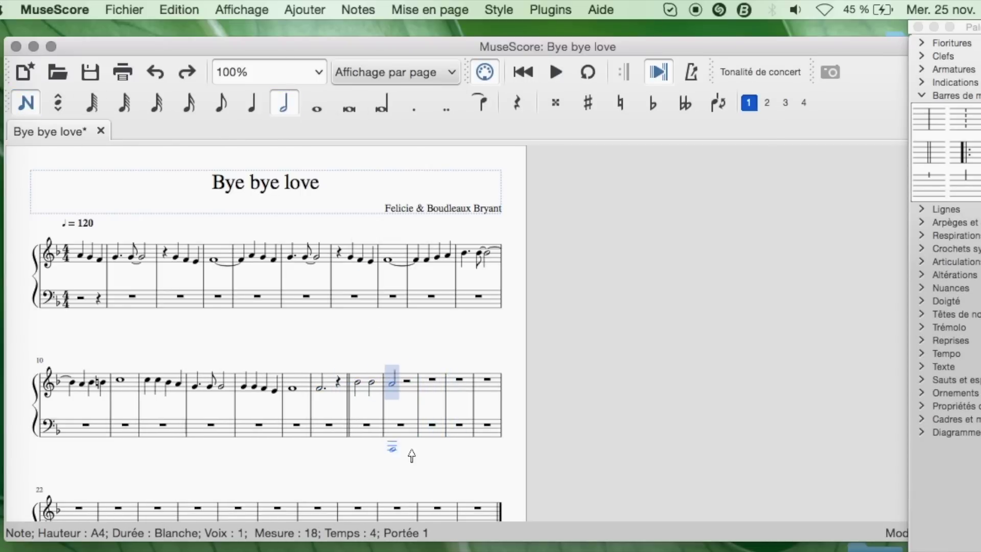
- Complete the second system's treble with two half notes Bb4, and a measure of quarter A4, eighths G4 and F4, and half F4
left_click(427, 385)
key("b")
left_click(254, 106)
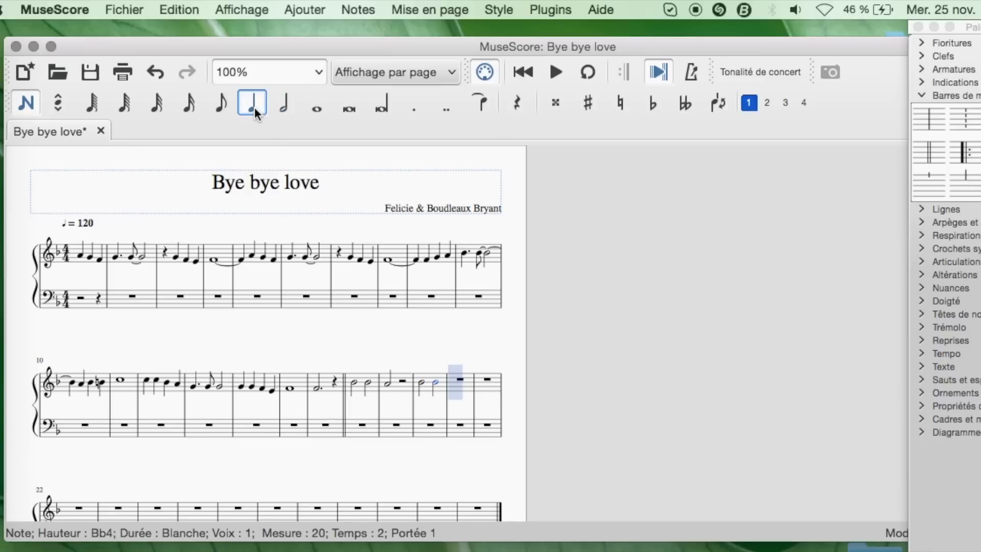
key("a")
left_click(221, 104)
key("f")
left_click(284, 111)
key("f")
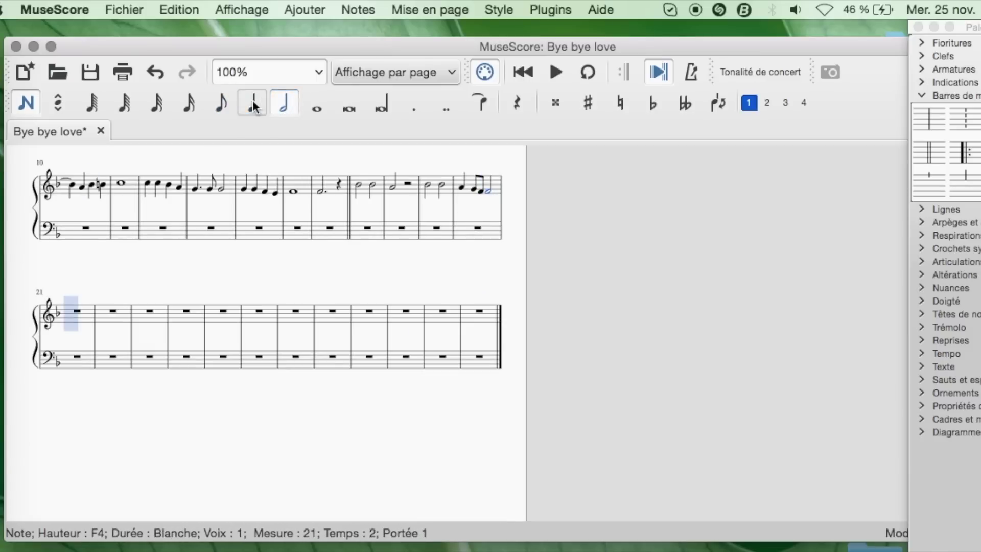
- Fill the first treble measure of the third system with a quarter rest, a quarter note Bb4 and a half note Bb4
left_click(253, 102)
left_click(518, 106)
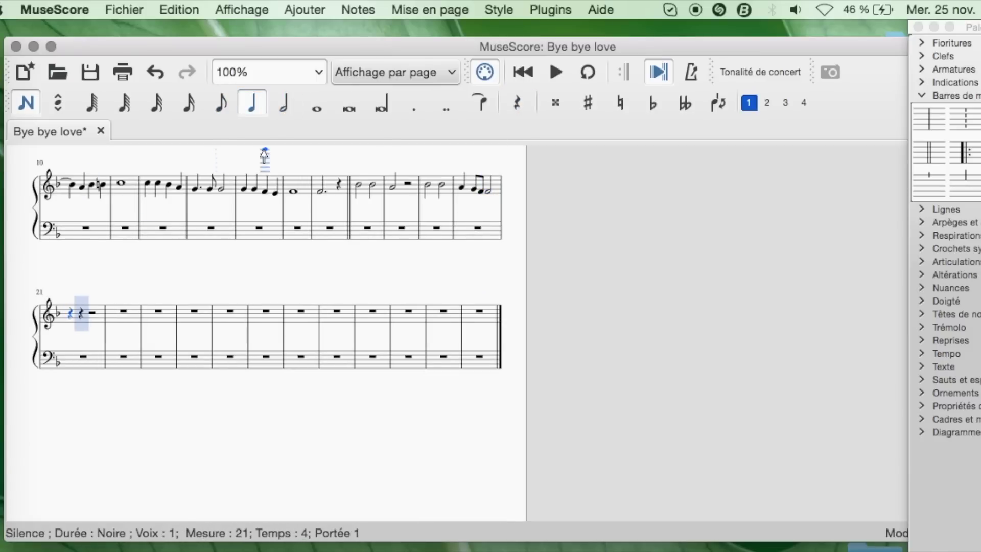
left_click(80, 314)
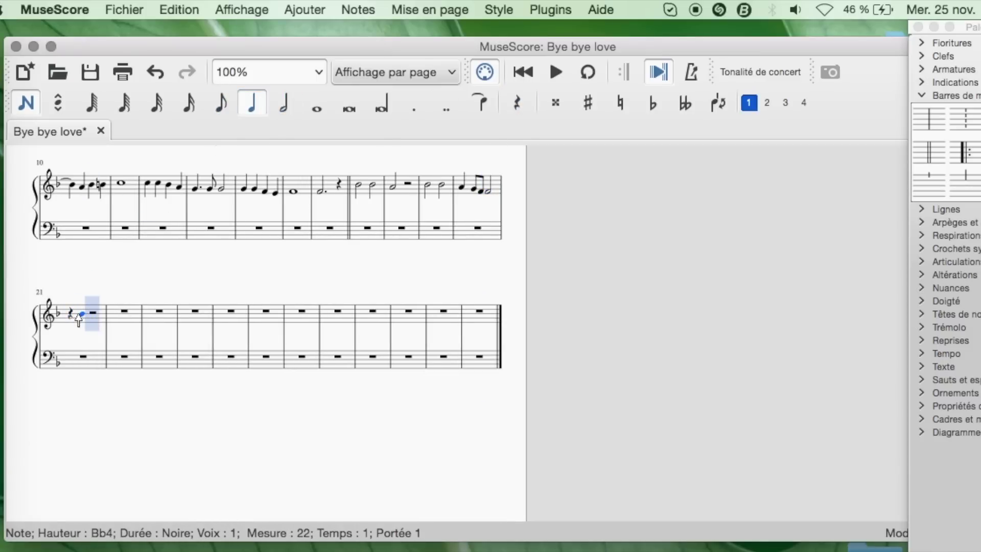
left_click(289, 113)
key("b")
- Fill the third system's second treble measure with quarter A4, eighths G4 and F4, quarter F4, an eighth rest and eighth C4
left_click(256, 108)
key("g")
key("f")
left_click(251, 102)
key("f")
left_click(220, 102)
left_click(517, 102)
left_click(518, 102)
left_click(160, 327)
- Fill the third treble measure of the third system with the quarter notes F4, F4 and G4 and the eighths G4 and F4
left_click(246, 108)
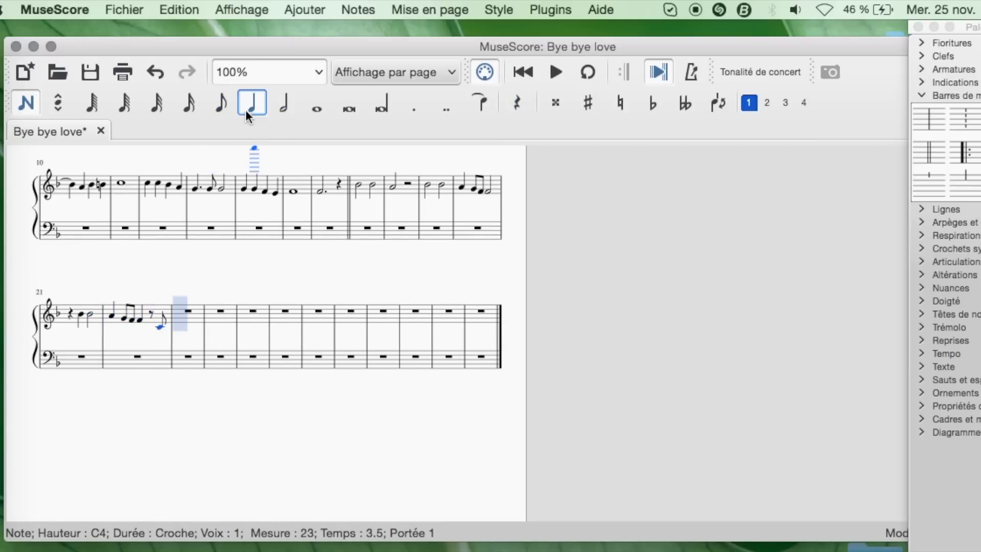
key("f")
key("f")
key("g")
left_click(225, 105)
key("f")
- Enter a quarter note F4 at the start of the third system's fourth treble measure and leave note input
left_click(251, 105)
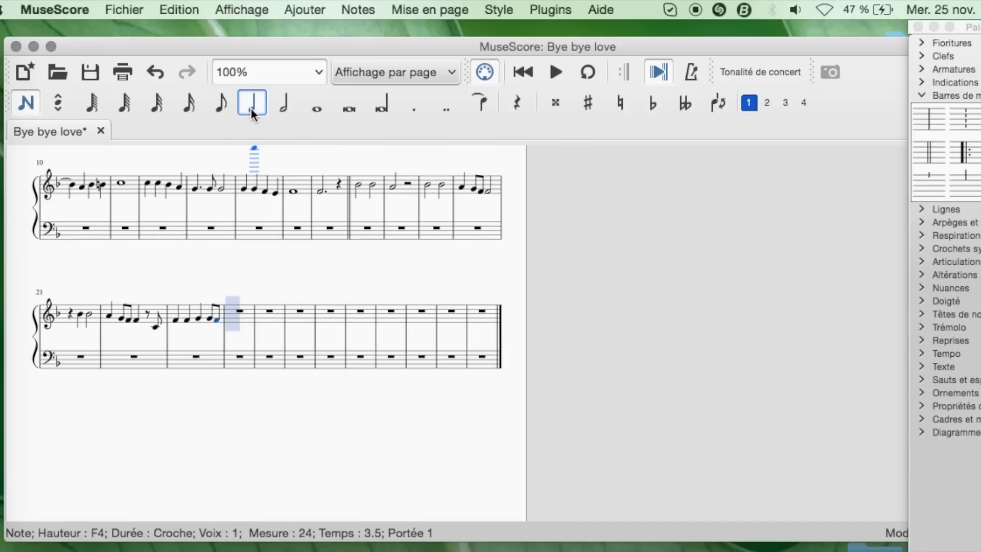
key("f")
left_click(26, 102)
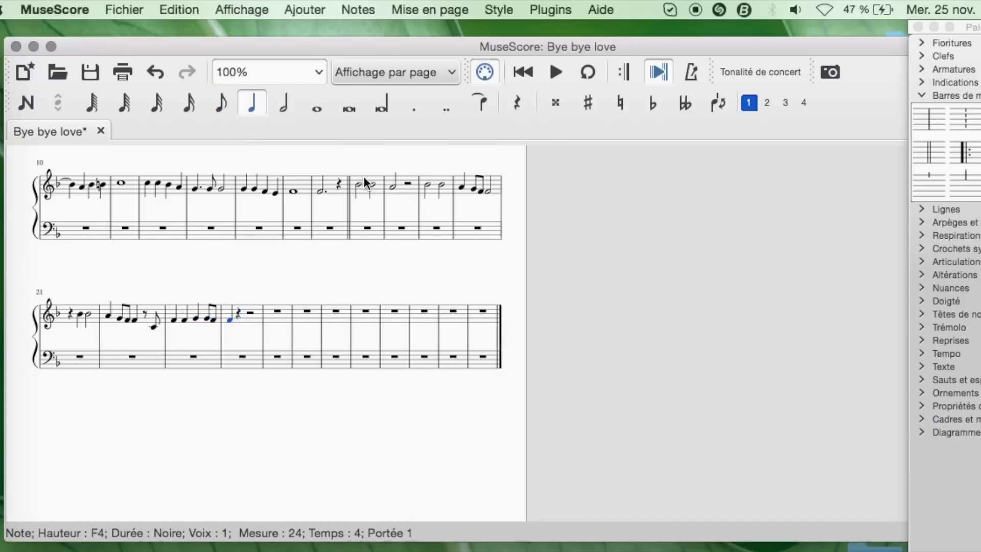
- Copy the treble phrase from the double barline through the third system's third measure and paste it into the first empty measure after it
left_click(364, 179)
key("shift+Right")
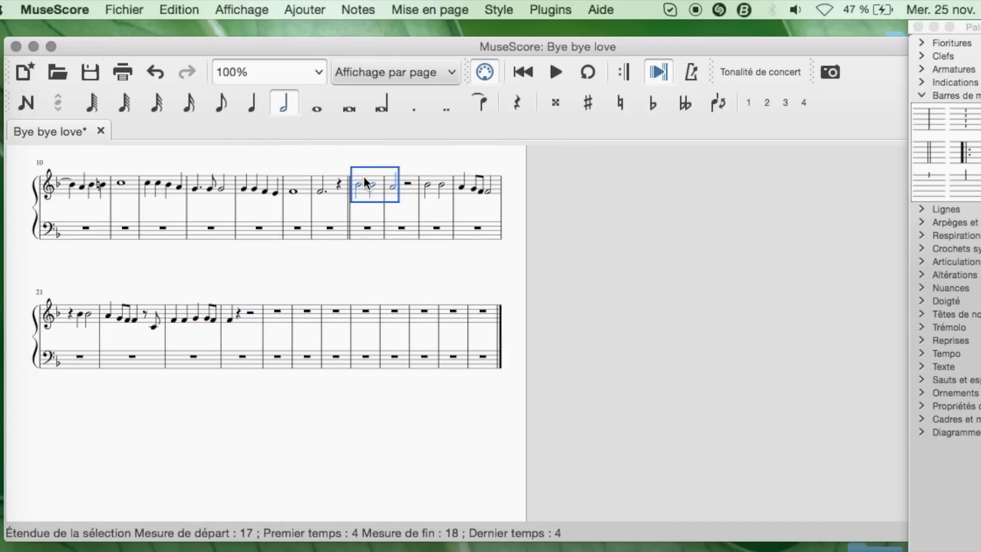
key("shift+Right")
key("shift+Right")
key("shift+Right")
key("shift+Right")
key("shift+Right")
key("shift+Right")
key("shift+Right")
key("shift+Right")
key("shift+Right")
key("shift+Right")
key("shift+Right")
key("shift+Right")
key("shift+Right")
key("shift+Right")
key("shift+Right")
key("shift+Right")
key("shift+Right")
key("shift+Right")
key("shift+Right")
key("shift+Right")
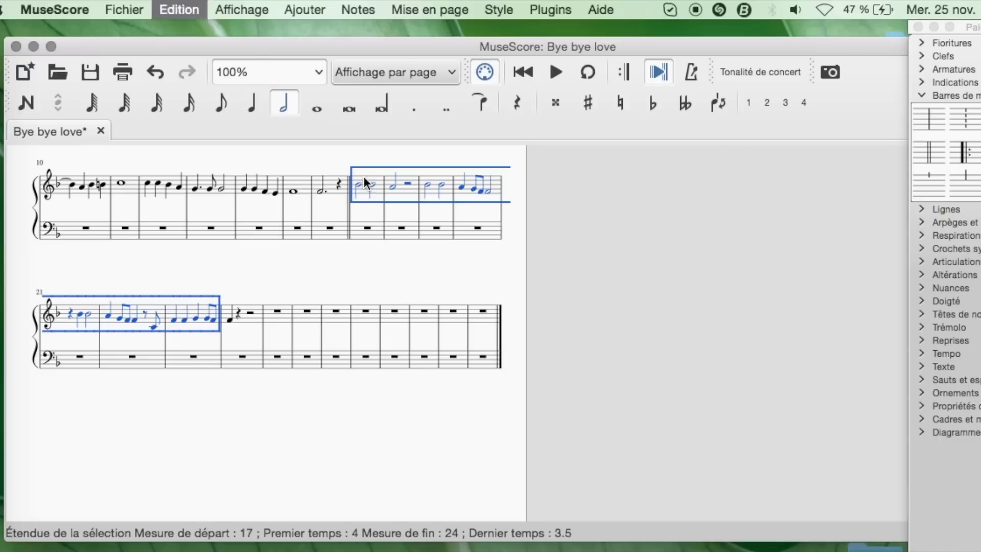
key("ctrl+c")
left_click(269, 321)
key("ctrl+v")
- Enter a dotted half note F4 at the start of the last treble measure
left_click(381, 450)
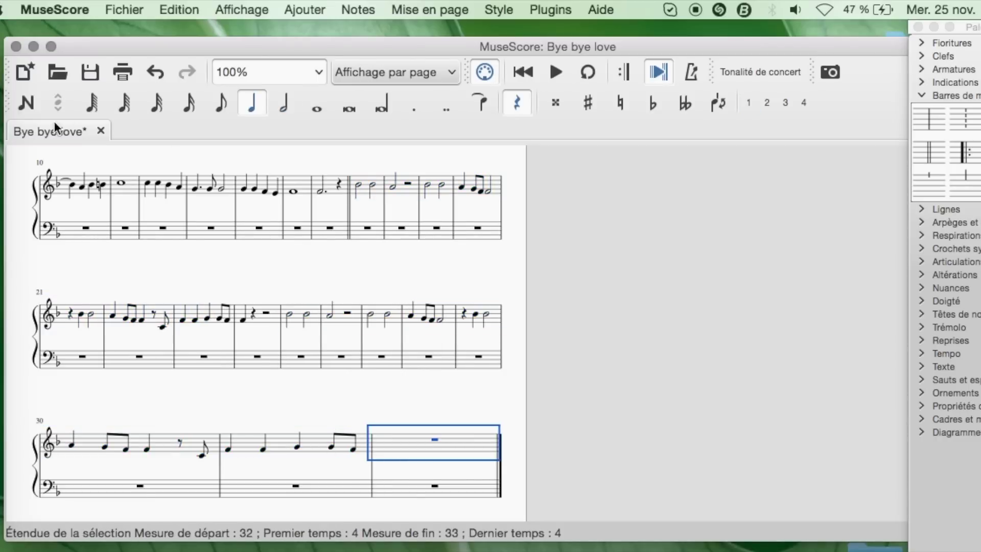
left_click(24, 103)
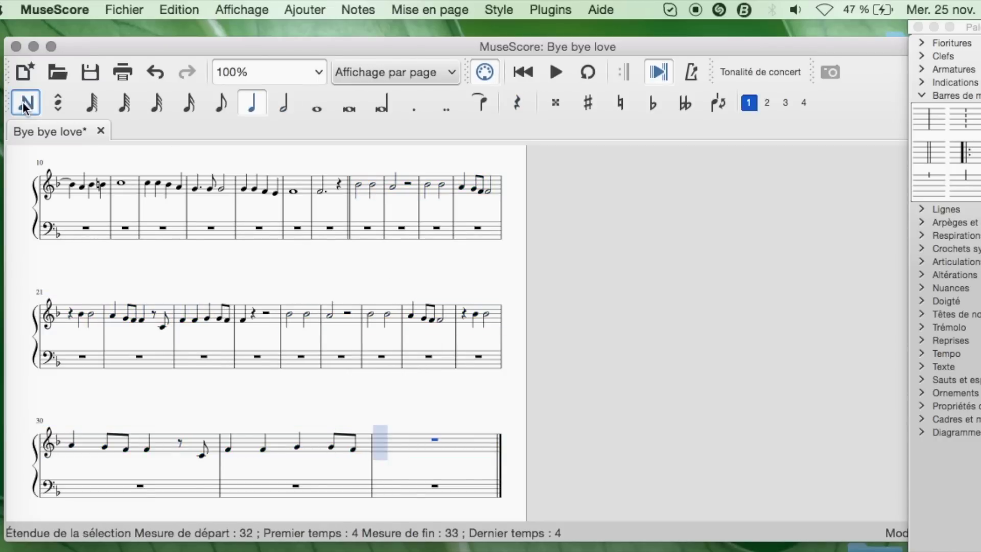
left_click(284, 110)
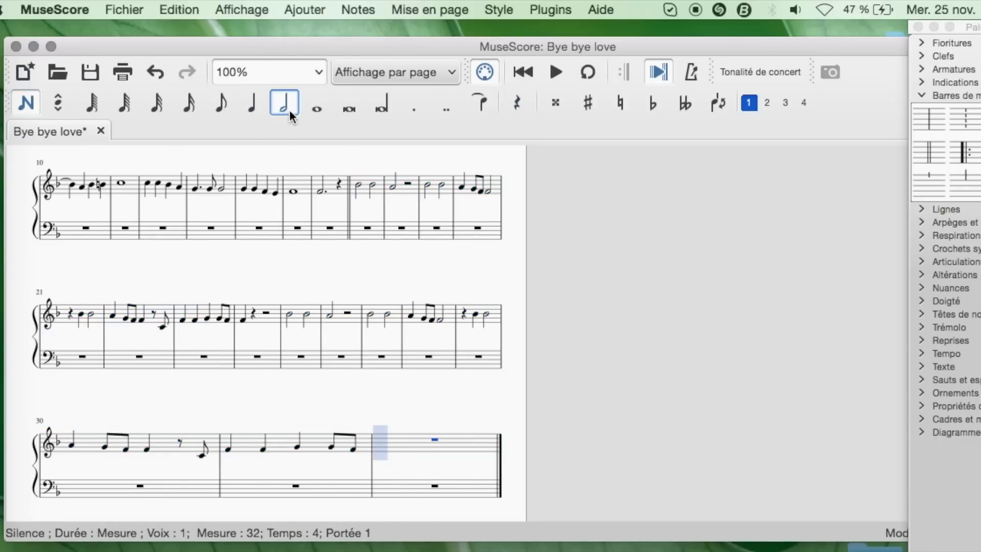
left_click(409, 109)
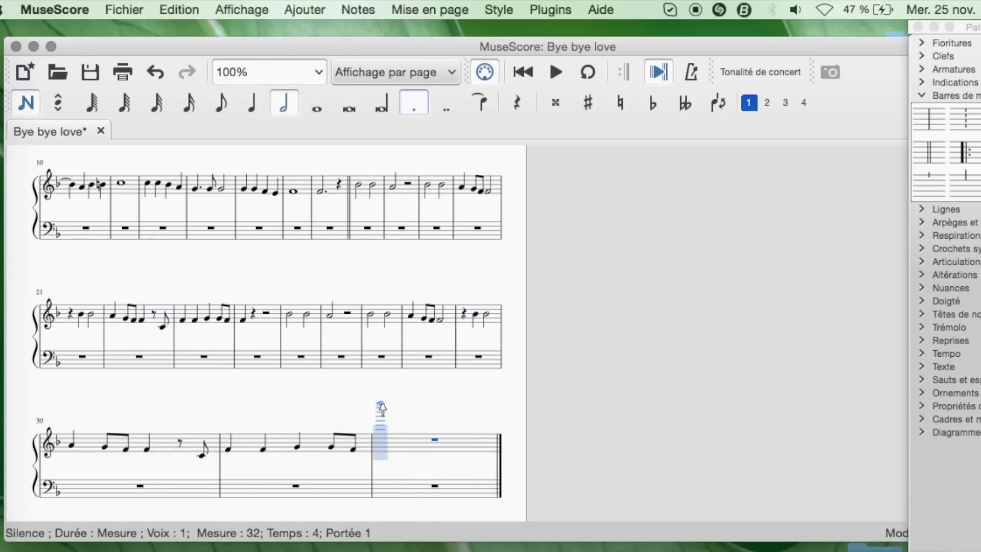
left_click(379, 452)
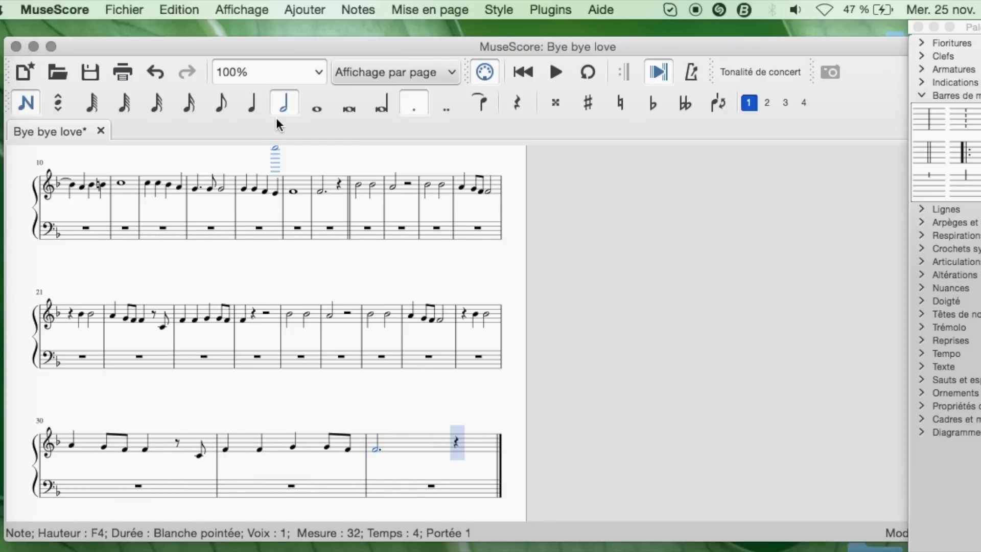
- Enter a quarter note C4 on the final beat of the last treble measure and leave note input
left_click(249, 107)
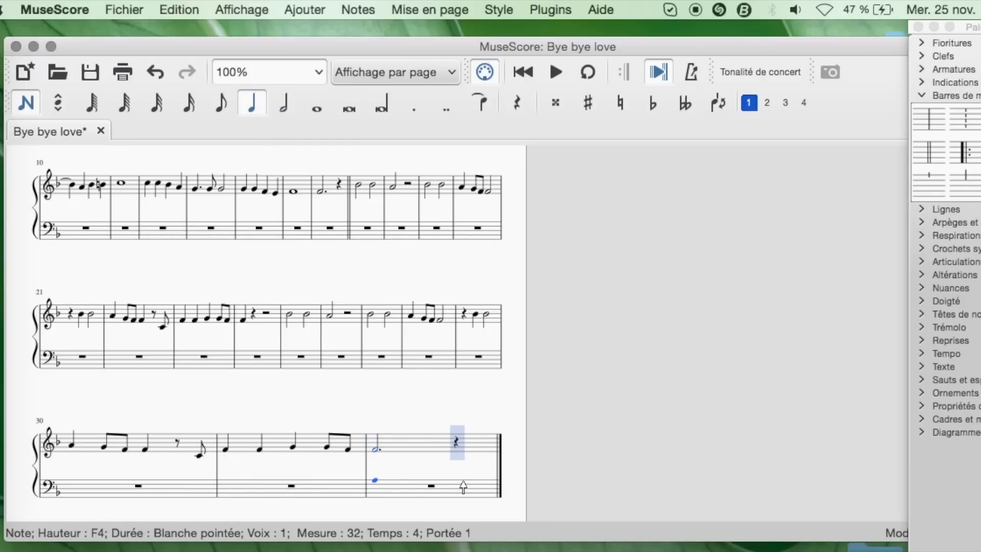
left_click(458, 455)
left_click(25, 102)
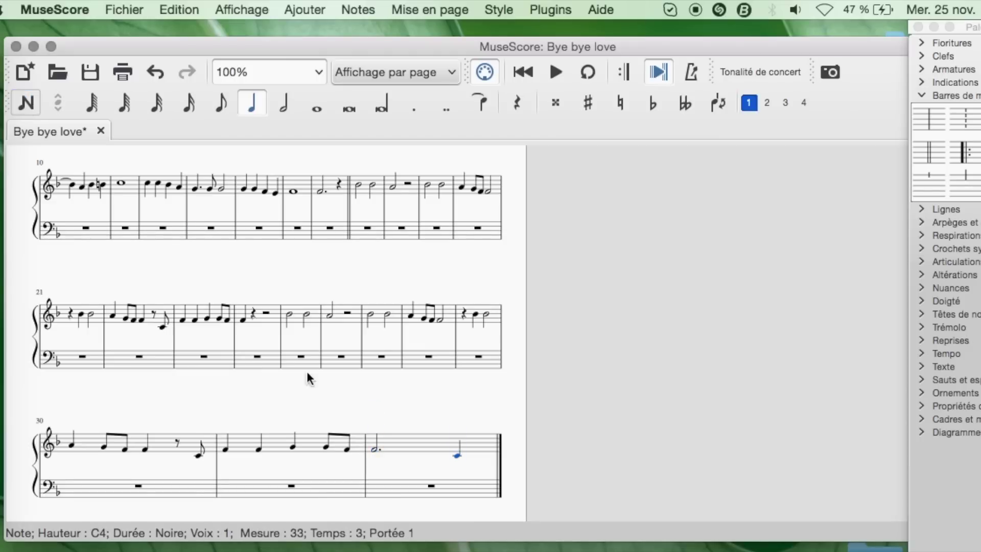
- Append 5 empty measures to the end of the score
left_click(403, 441)
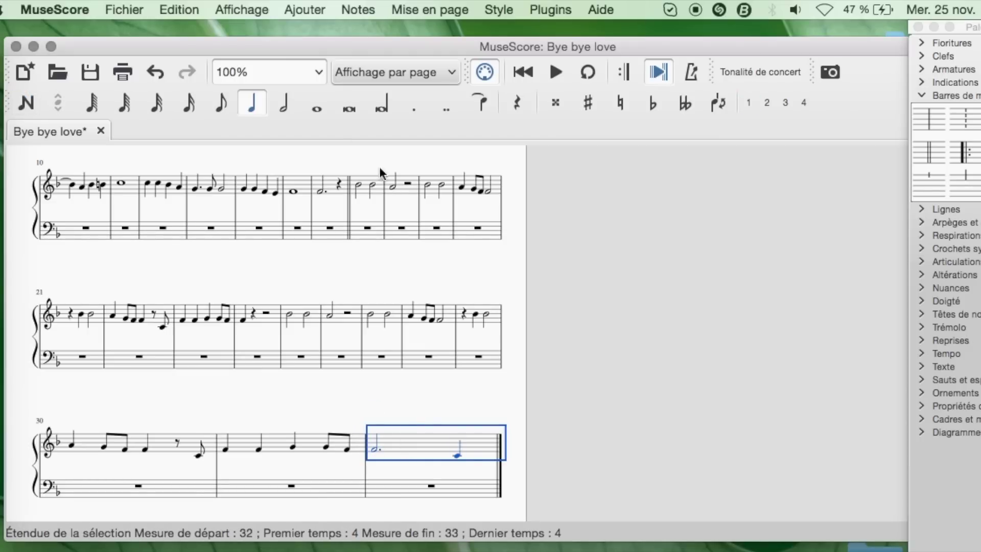
left_click(305, 10)
mouse_move(307, 34)
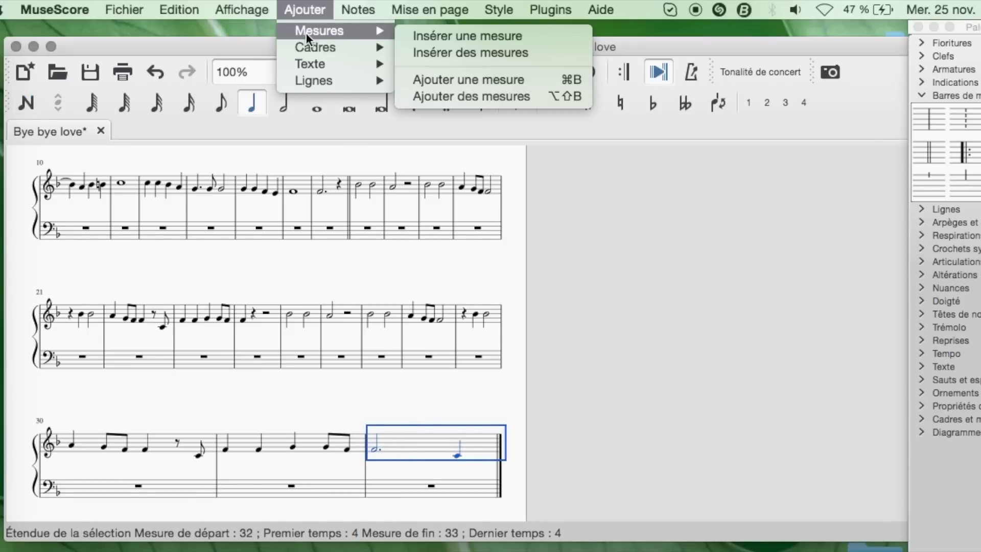
left_click(481, 95)
type("5")
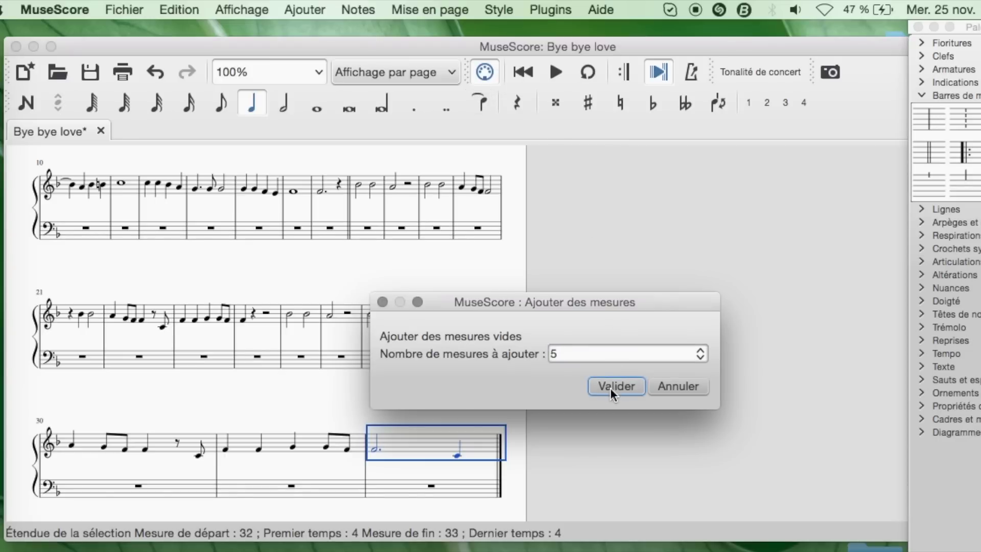
left_click(611, 390)
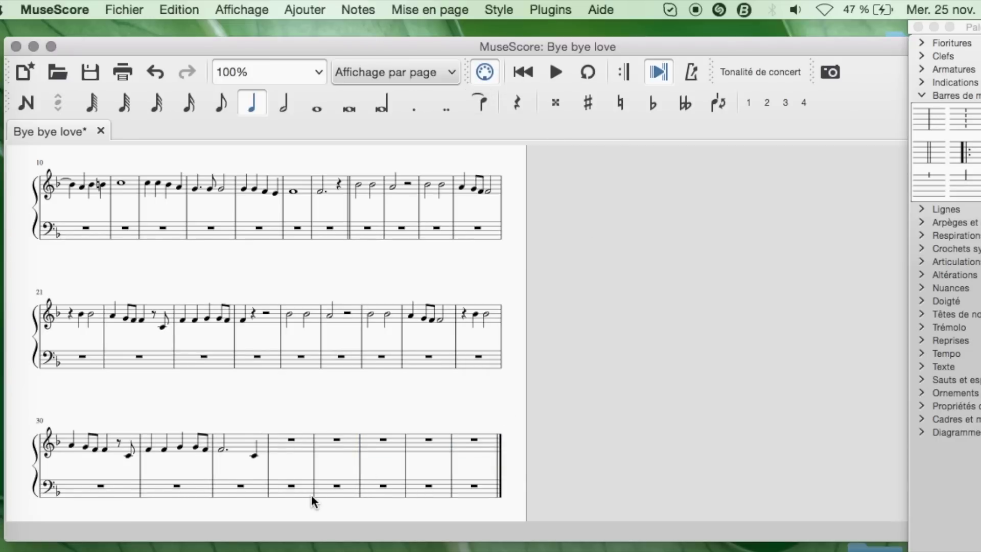
- Enter quarter notes F4, F4, G4, G4 in the first added treble measure and a whole note F4 in the second
left_click(23, 107)
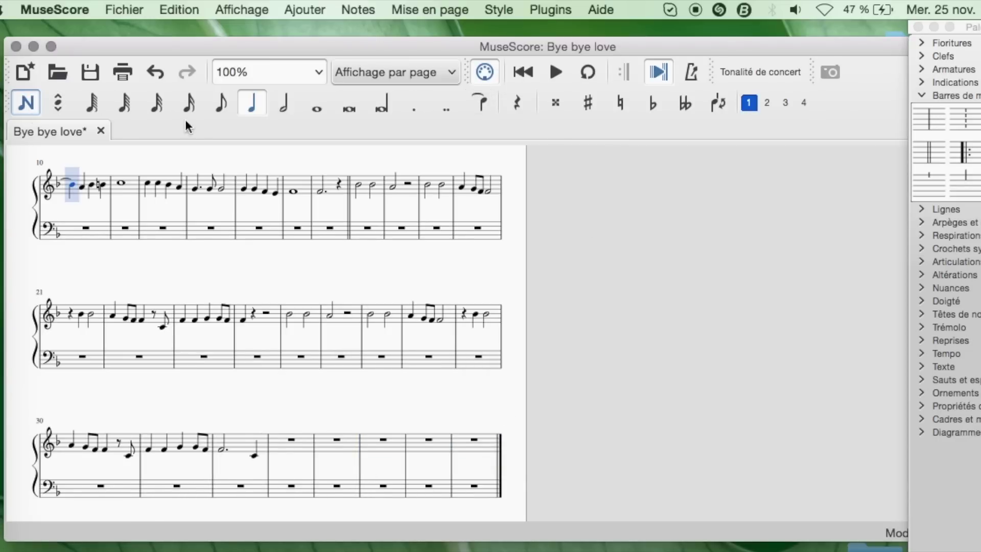
left_click(284, 450)
key("f")
key("g")
key("g")
left_click(314, 110)
key("f")
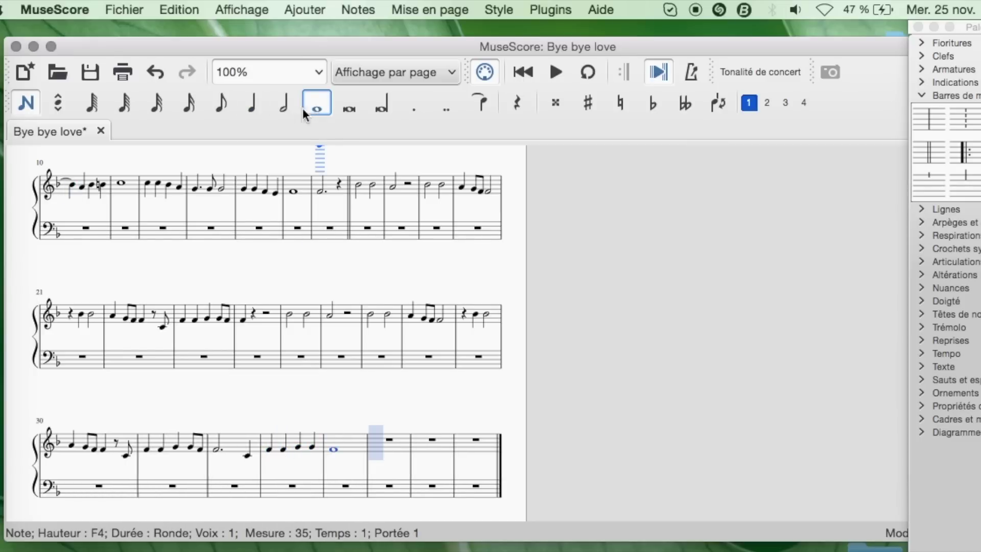
- Fill the third added treble measure with a quarter rest and quarter notes A4, G4, F4, and close it with an end-repeat barline
left_click(252, 104)
left_click(517, 103)
key("g")
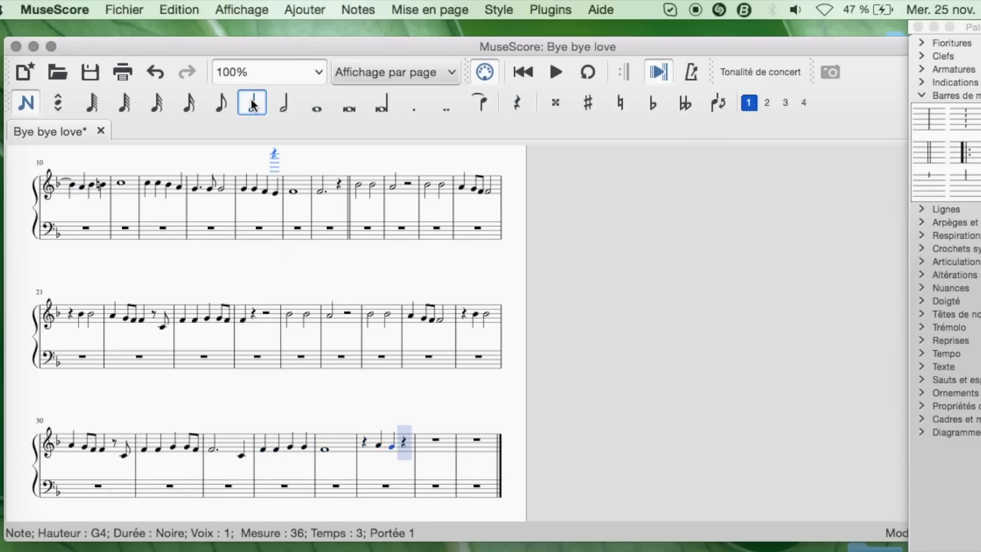
key("f")
key("f")
left_click_drag(963, 152, 413, 441)
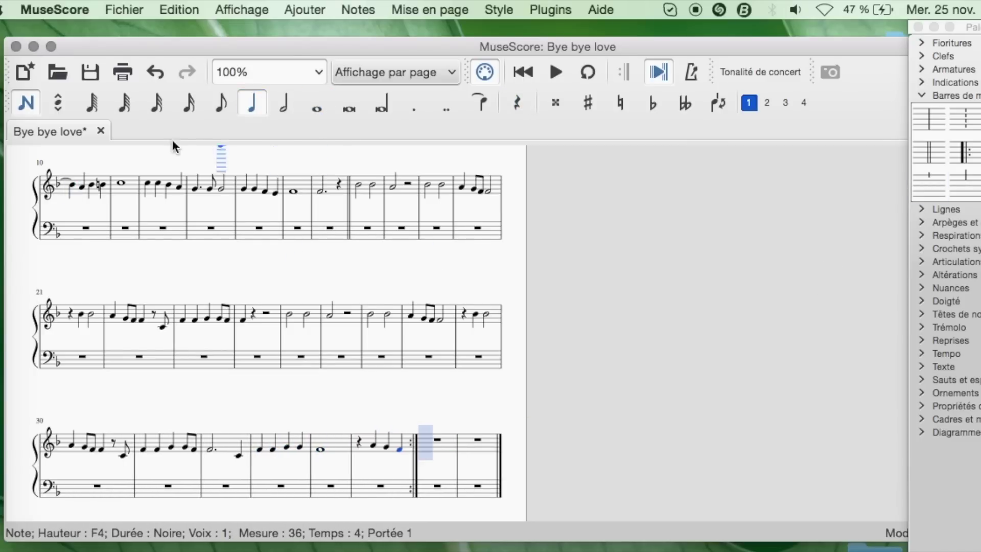
- Enter a whole note F4 after the repeat barline and a quarter note F4 in the final measure, then leave note input
left_click(317, 105)
left_click(427, 450)
left_click(252, 104)
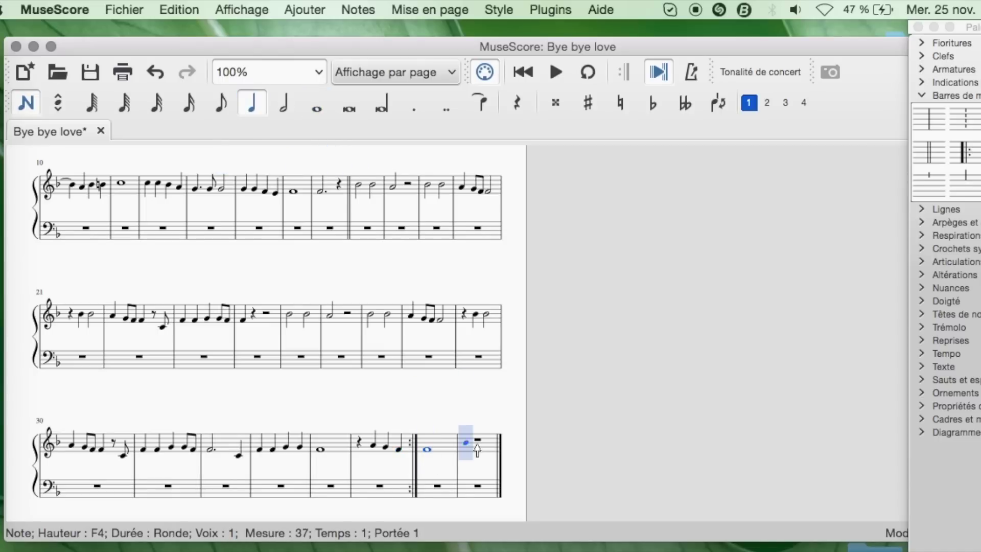
key("f")
left_click(24, 102)
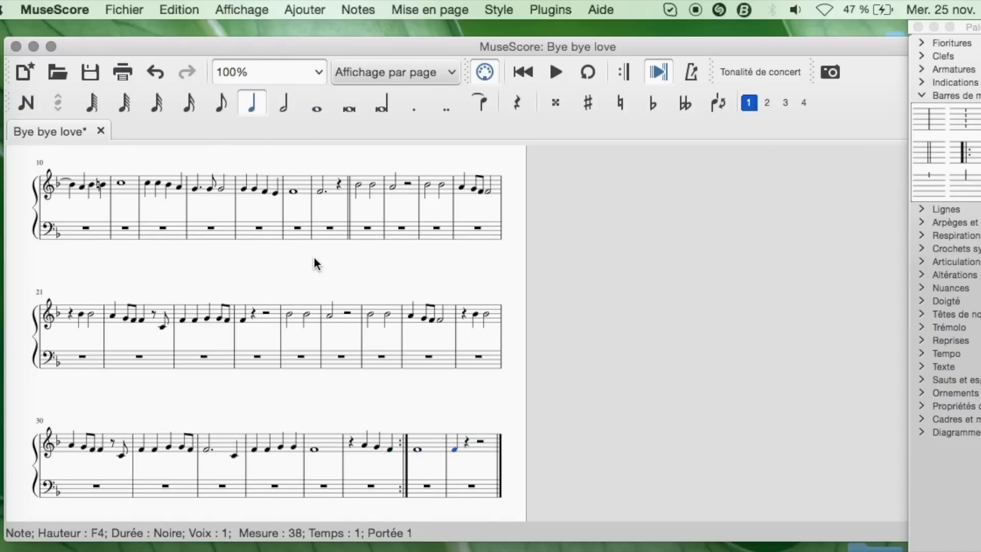
- Tie the whole note C5 in the second system's second measure to the C5 that follows
scroll(314, 260, "up", 5)
scroll(315, 263, "up", 2)
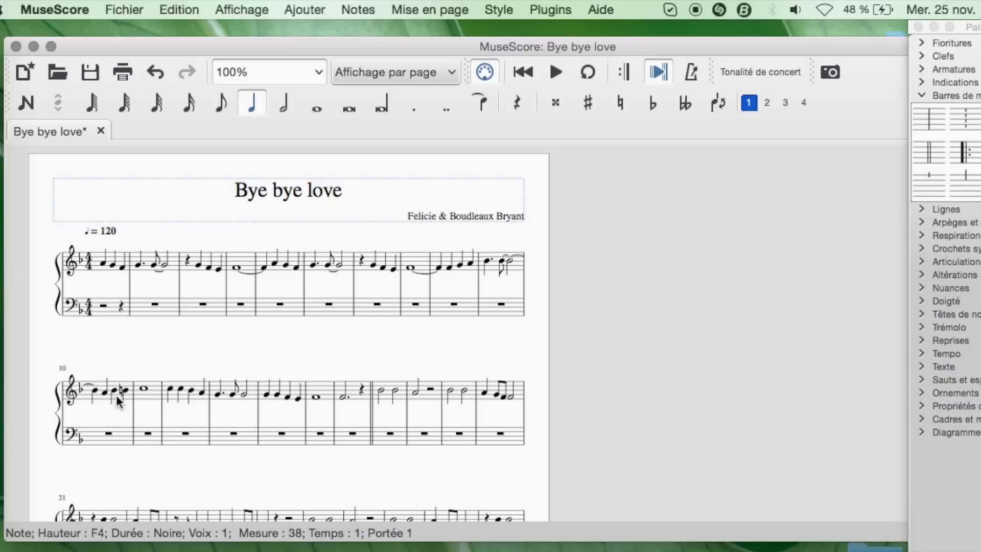
left_click(145, 391)
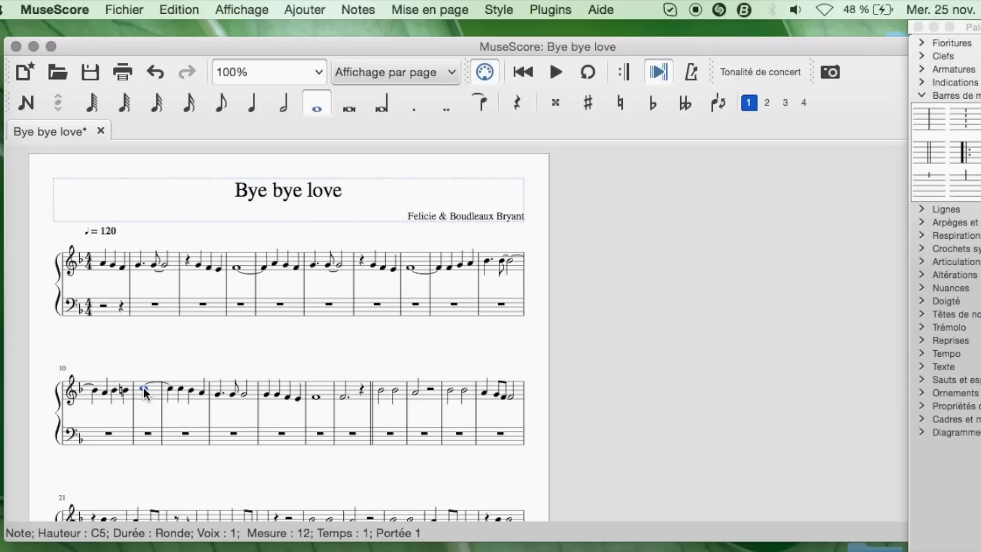
- Tie the eighth note G4 in the second system's fourth measure to the half note G4, and that one to the following measure's first G4
key("Right")
key("Right")
key("Right")
key("Right")
key("Right")
key("Right")
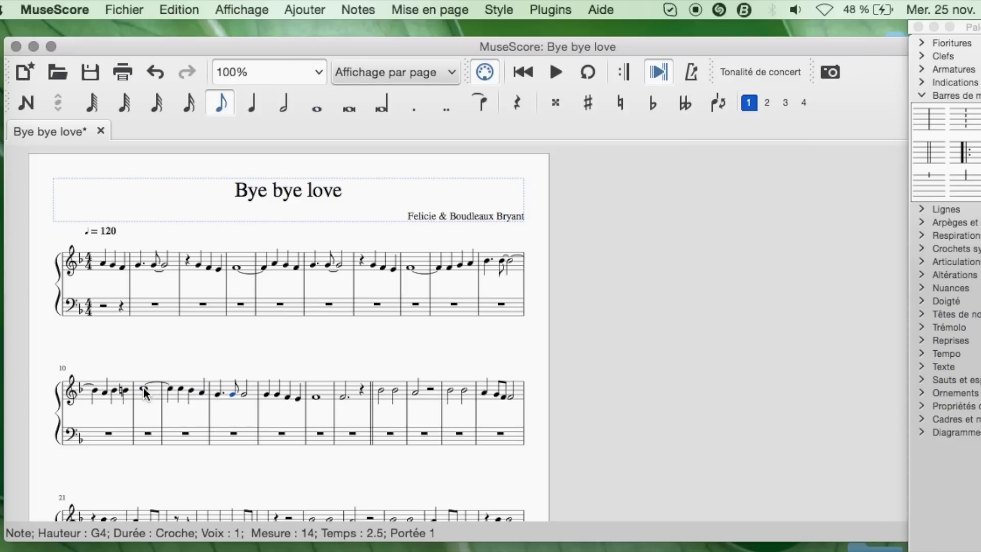
key("plus")
key("Right")
key("plus")
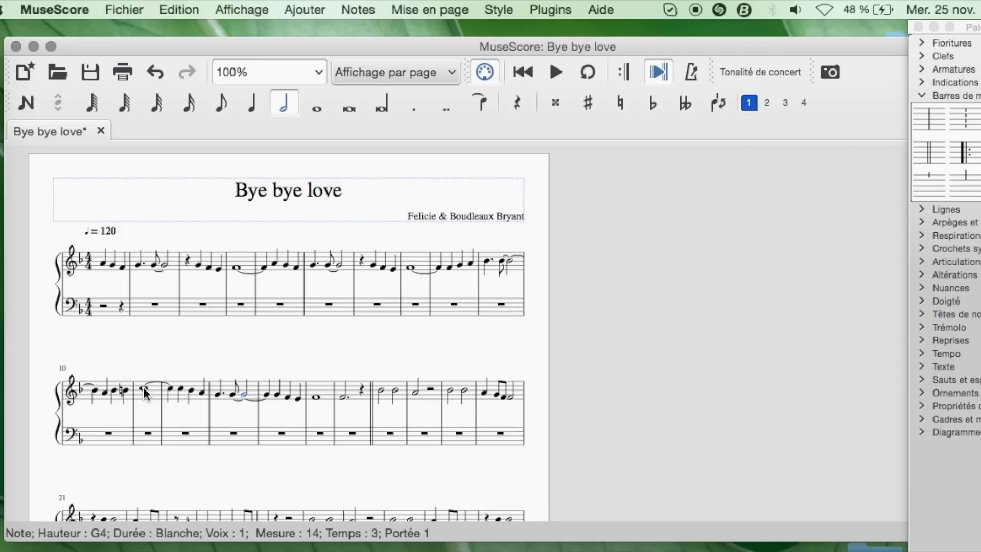
- Tie the second system's whole note F4 to the dotted half note F4 before the double barline
key("Right")
key("Right")
key("Right")
key("Right")
key("Right")
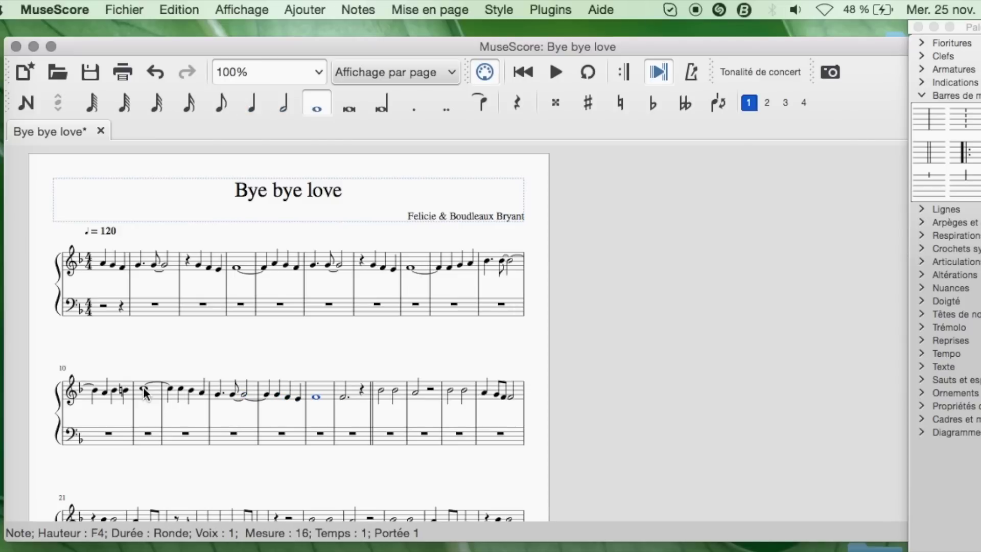
key("plus")
- Tie the eighth note F4 in the second system's last measure to the half note F4 after it
key("Right")
key("Right")
key("Right")
key("Right")
key("Right")
key("Right")
key("Right")
key("Right")
key("Right")
key("Right")
key("Right")
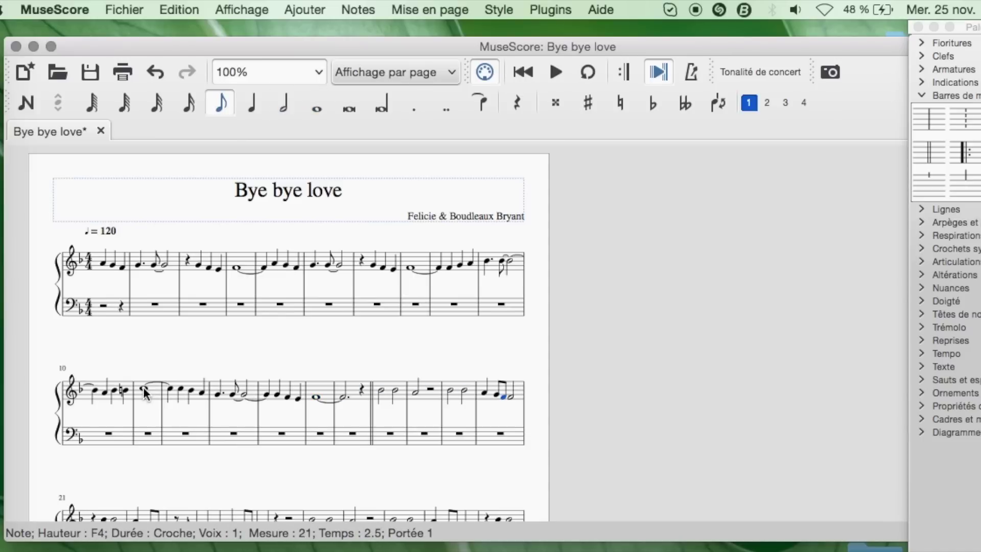
- Tie the eighth note F4 in the third system's second measure to the F4 right after it
key("Right")
key("Right")
key("Right")
key("Right")
key("Right")
key("Right")
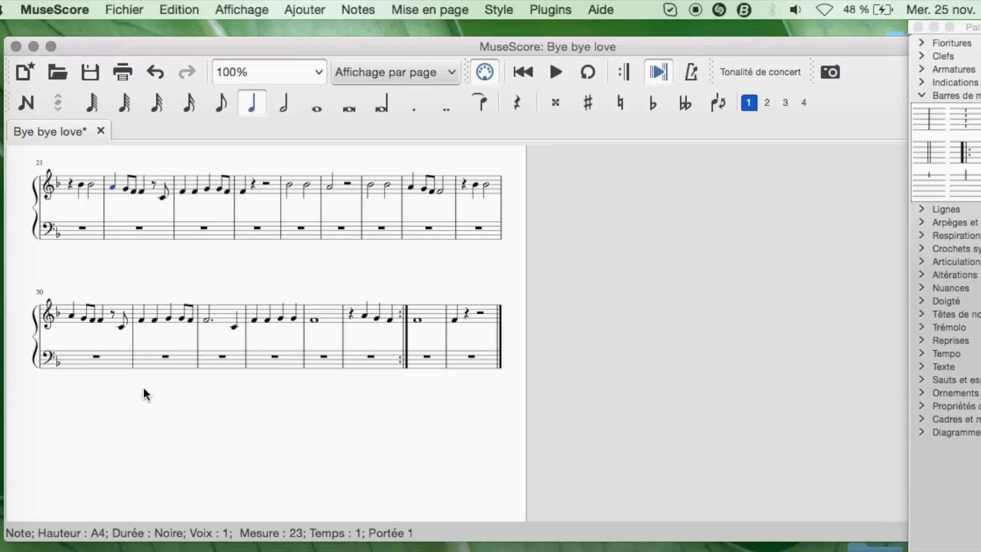
key("Right")
key("Right")
- Tie the last eighth note F4 of the third system's third measure across the barline to the next F4
key("Right")
key("Right")
key("Right")
key("Right")
key("Right")
key("Right")
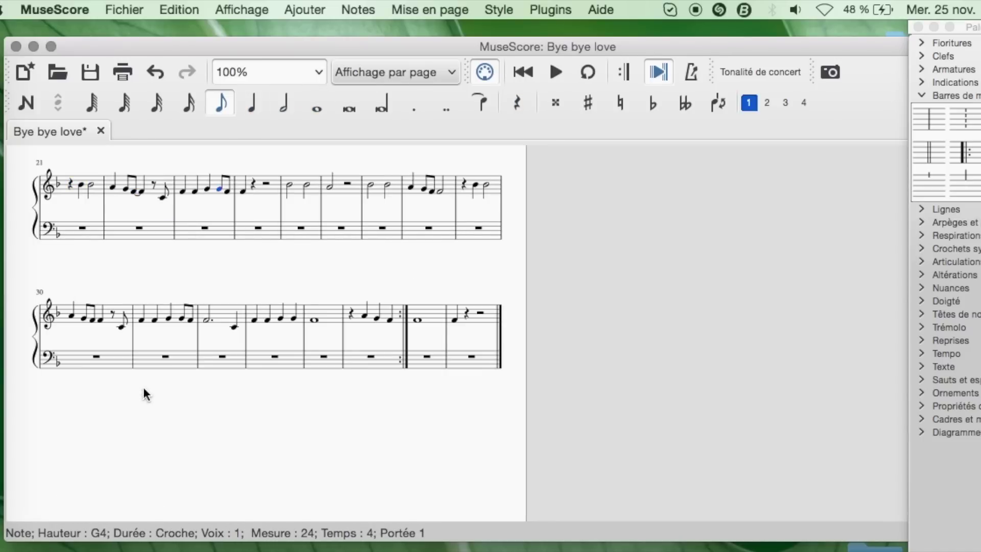
key("plus")
- Tie the eighth note F4 in the third system's second-to-last measure to the half note F4 after it
key("Right")
key("Right")
key("Right")
key("Right")
key("Right")
key("Right")
key("Right")
key("Right")
key("Right")
key("Right")
key("Right")
key("Right")
key("Right")
key("Right")
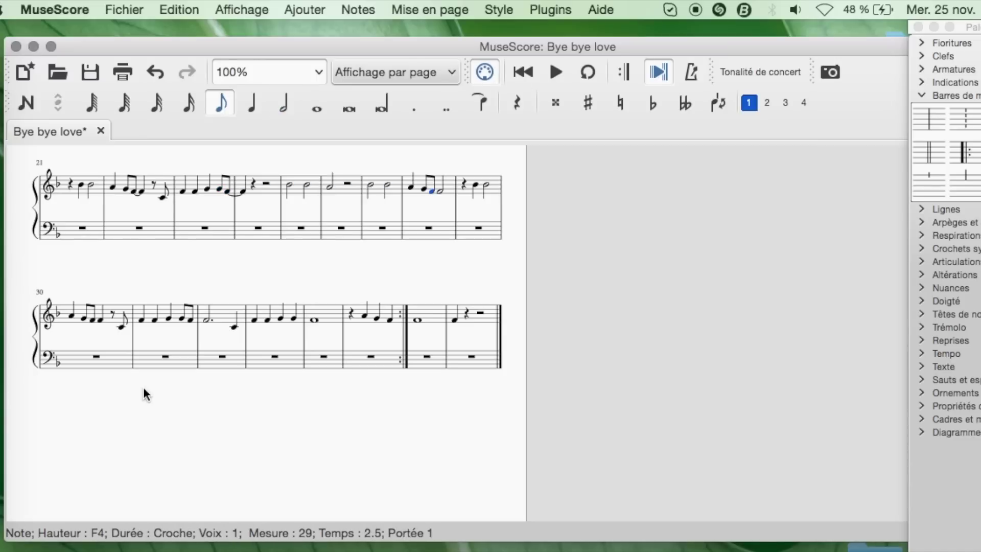
- Tie the eighth note F4 in the fourth system's first measure to the F4 right after it
key("Right")
key("Right")
key("Right")
key("Right")
key("plus")
- Tie the last eighth note F4 of the fourth system's second measure to the dotted half note F4 in the next measure
key("Right")
key("Right")
key("Right")
key("Right")
key("Right")
key("Right")
key("Right")
key("Right")
key("plus")
- Tie the whole note F4 after the repeat barline to the quarter note F4 in the final measure
key("Right")
key("Right")
key("Right")
key("Right")
key("Right")
key("Right")
key("Right")
key("Right")
key("Right")
key("Right")
key("Right")
key("Right")
key("plus")
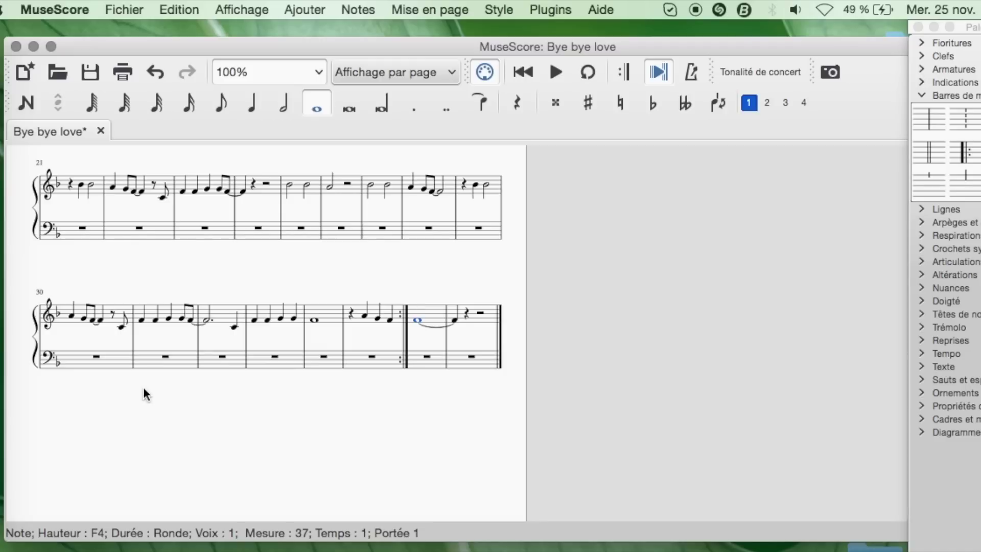
- Add the chord symbol C7 above the dotted quarter note G4 that starts the score's second measure
scroll(131, 266, "up", 3)
scroll(132, 266, "up", 8)
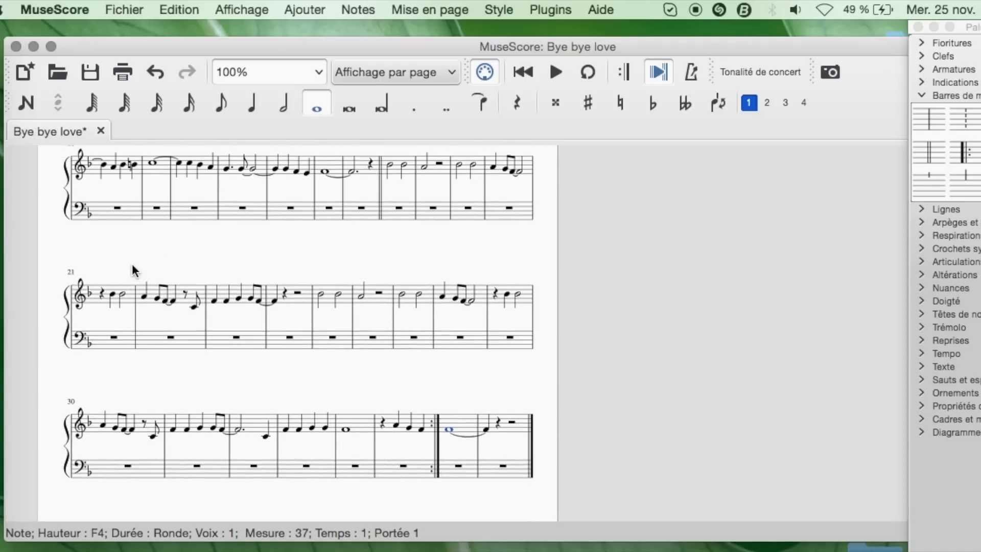
scroll(132, 266, "up", 5)
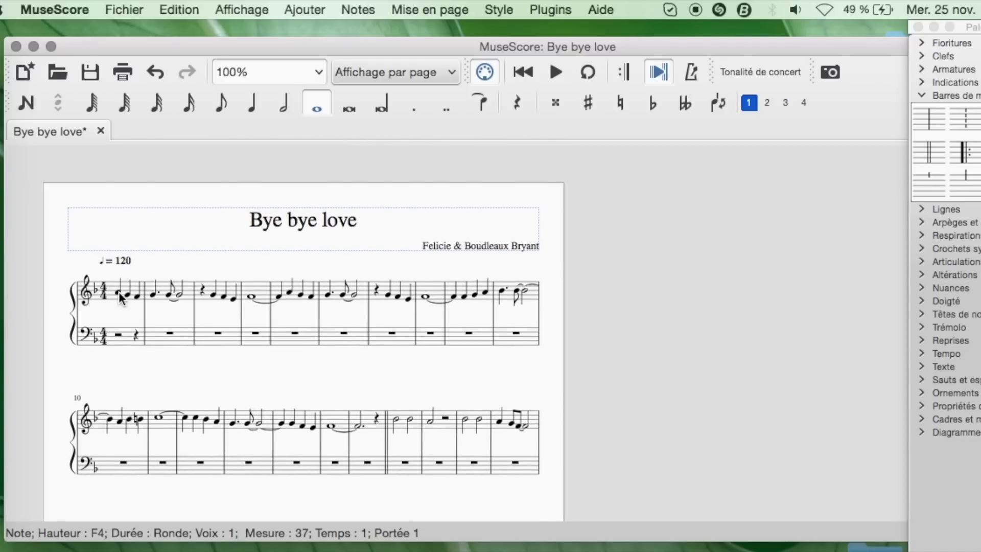
left_click(119, 293)
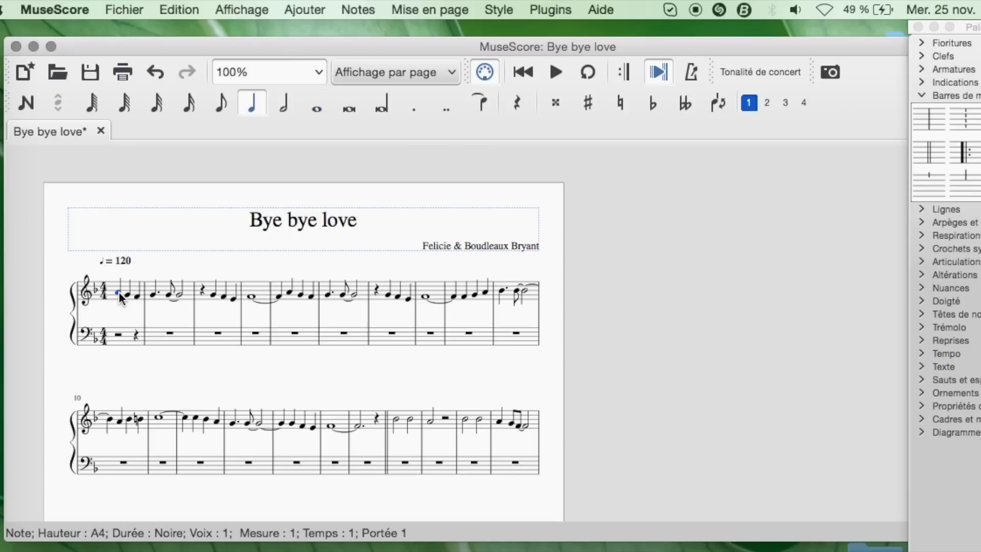
left_click(153, 294)
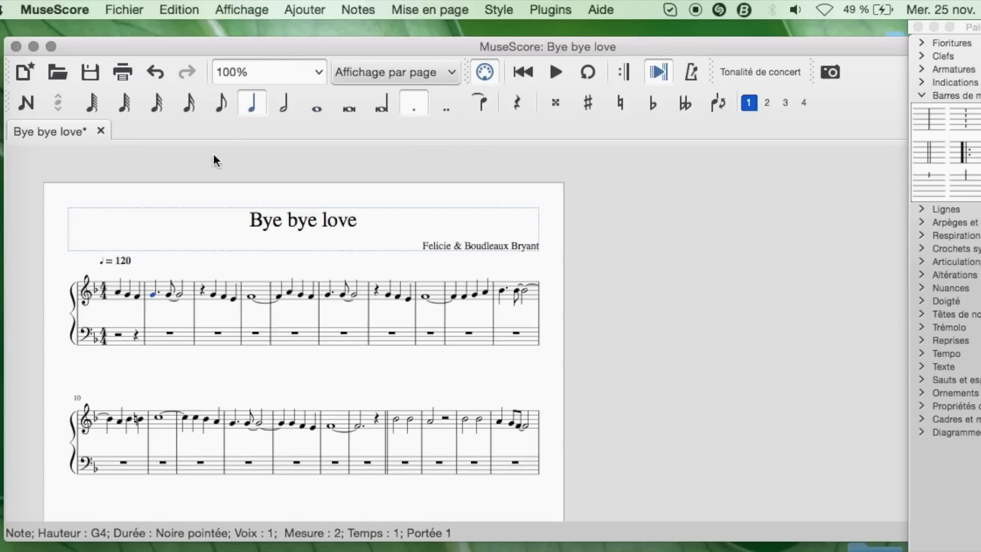
left_click(289, 10)
mouse_move(297, 59)
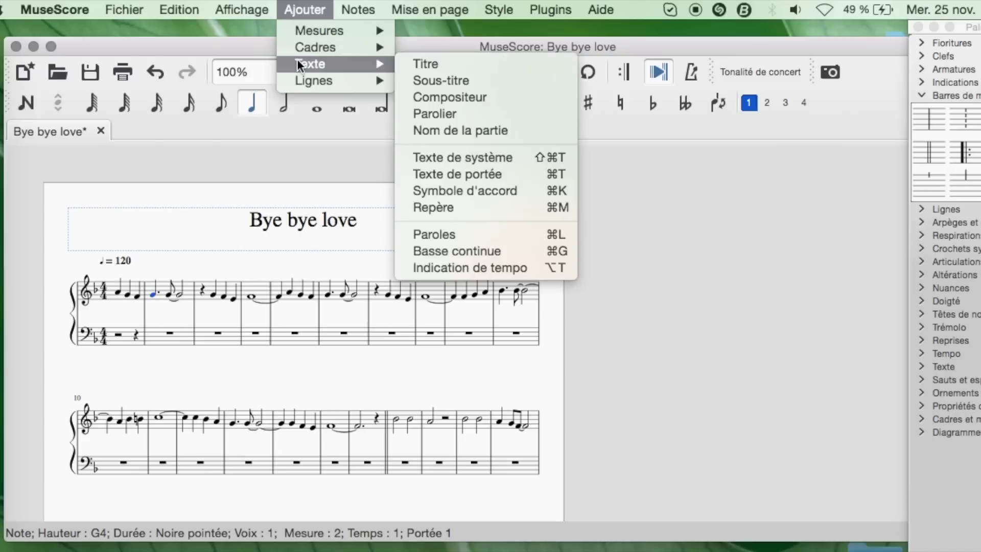
left_click(448, 190)
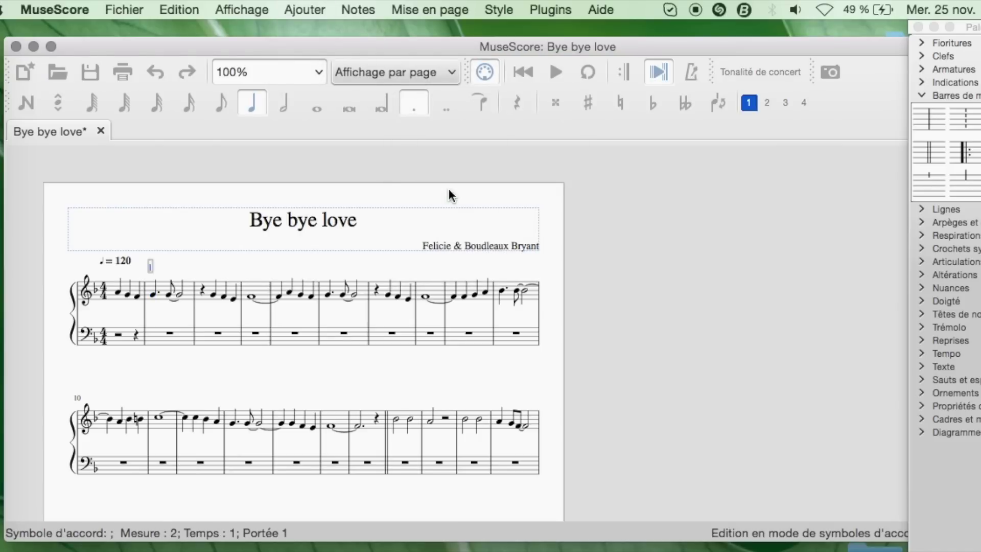
type("C7")
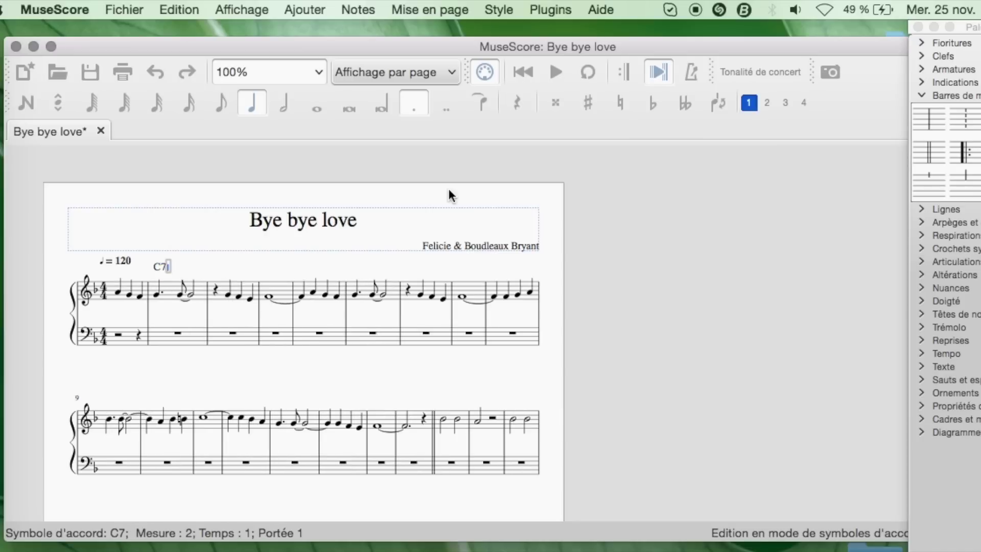
- Continue chord-symbol entry with an F chord above the whole note in the fourth measure
key("space")
key("space")
key("space")
key("space")
key("space")
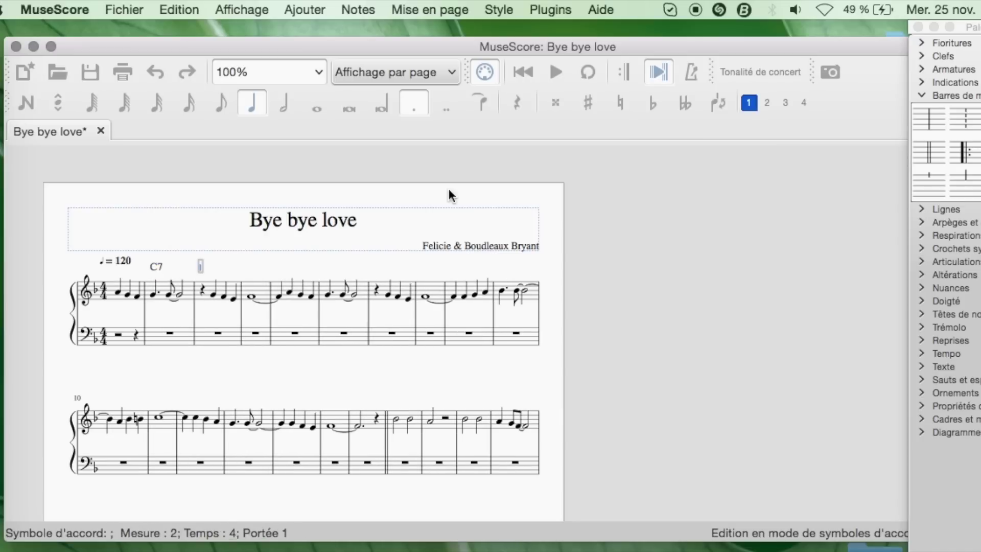
key("space")
type("F")
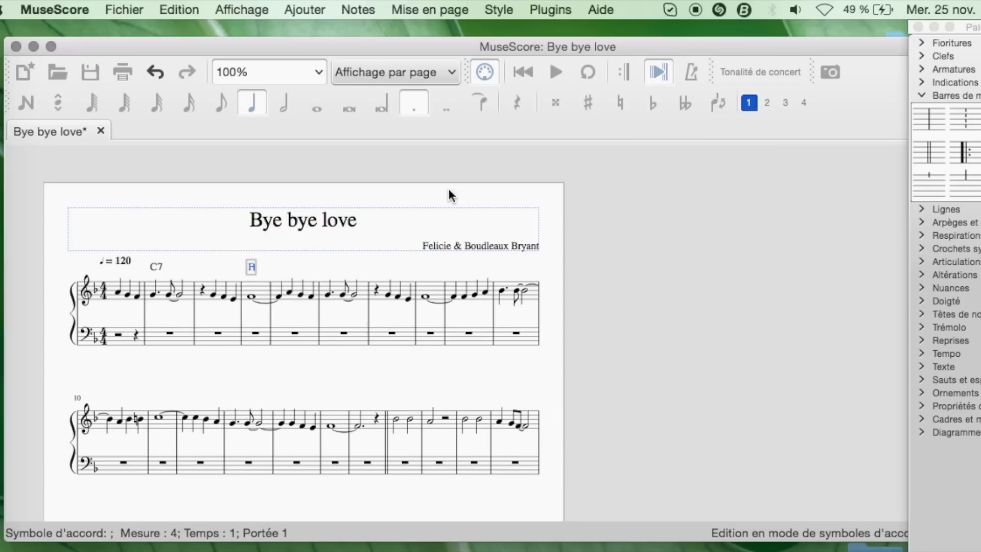
- Enter the chord symbol C7 on the first beat of the sixth measure
key("space")
key("space")
key("space")
key("space")
key("space")
key("space")
key("space")
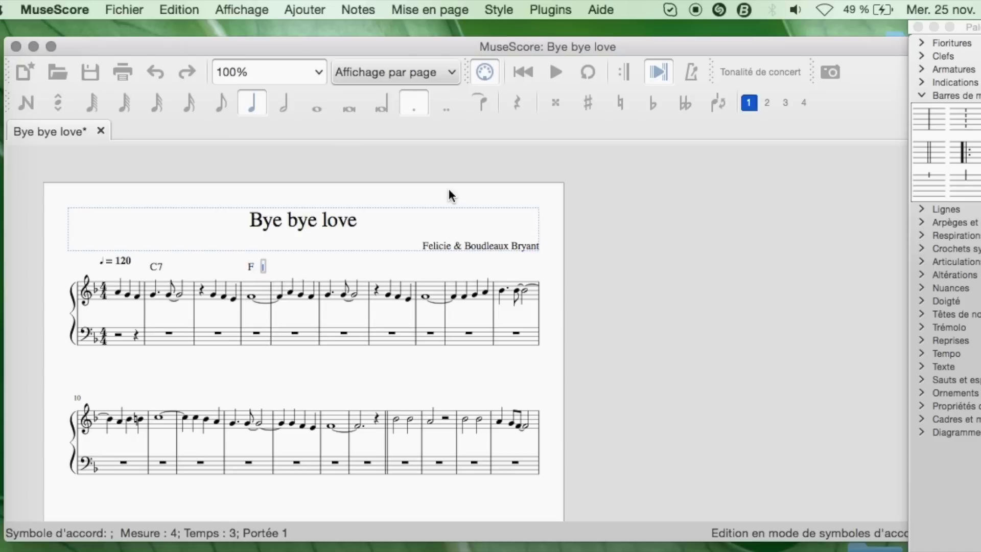
key("space")
type("C7")
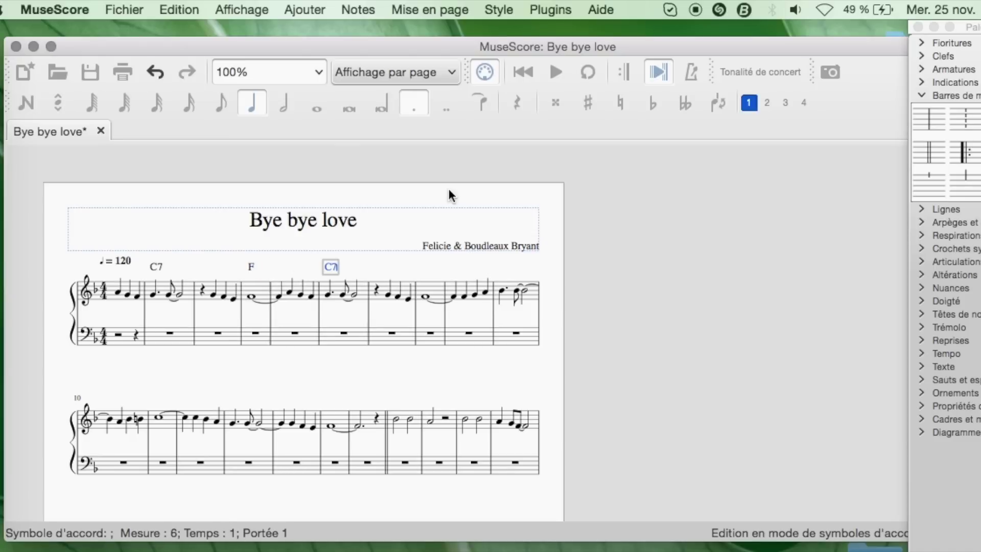
- Enter the chord symbol F above the whole note that starts the eighth measure
key("space")
key("space")
key("space")
key("space")
key("space")
key("space")
key("space")
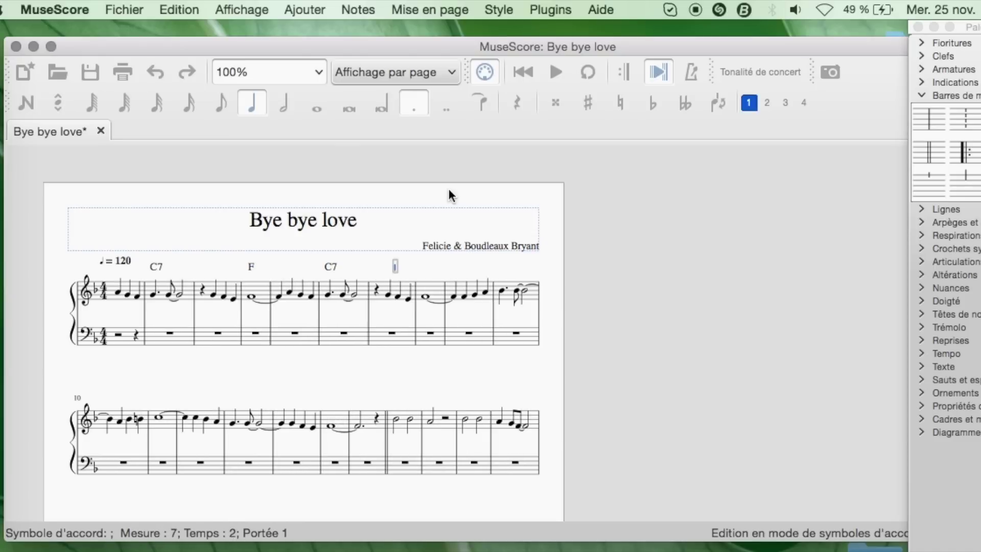
key("space")
type("F")
- Enter the chord symbol Bb on the first beat of the tenth measure
key("space")
key("space")
key("space")
key("space")
key("space")
key("space")
key("space")
key("space")
type("Bb")
- Enter the chord symbol C7 above the whole note in the second system's second measure
key("space")
key("space")
key("space")
key("space")
key("space")
key("space")
key("space")
key("space")
type("C7")
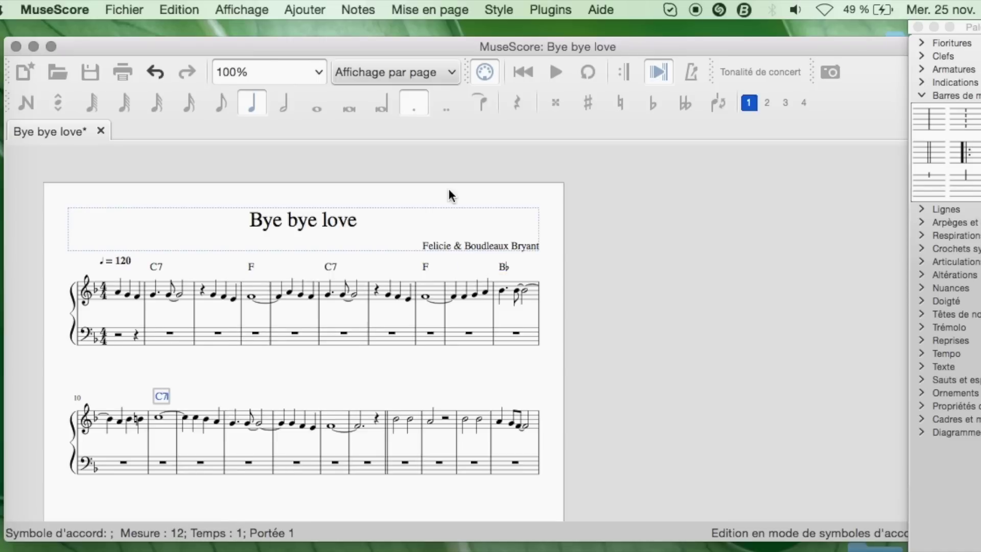
- Enter the chord symbols F on beat 1 and Bb on beat 3 of the tied whole-note measure, two measures before the double barline
key("space")
key("space")
key("space")
key("space")
key("space")
key("space")
key("space")
key("space")
key("space")
key("space")
key("space")
key("space")
key("space")
key("space")
key("space")
key("space")
type("F")
key("space")
key("space")
type("Bb")
- Enter F in the measure just before the double barline and Bb in the measure just after it
key("space")
key("space")
type("F")
key("space")
key("space")
key("space")
key("space")
type("Bb")
- Enter the chord symbols F and Bb on the first beats of the second system's last two measures
key("space")
key("space")
key("space")
key("space")
type("F")
key("space")
key("space")
key("space")
key("space")
type("Bb")
- Enter the chord symbols F and Bb at the start of the third system's first and second measures
key("space")
key("space")
type("F")
key("space")
key("space")
key("space")
key("space")
type("Bb")
- Enter the chord symbol F on the first beat of the third system's third measure
key("space")
key("space")
key("space")
key("space")
type("F")
- Enter the chord symbol C7 on the third beat of the third system's fourth measure
key("space")
key("space")
key("space")
key("space")
key("space")
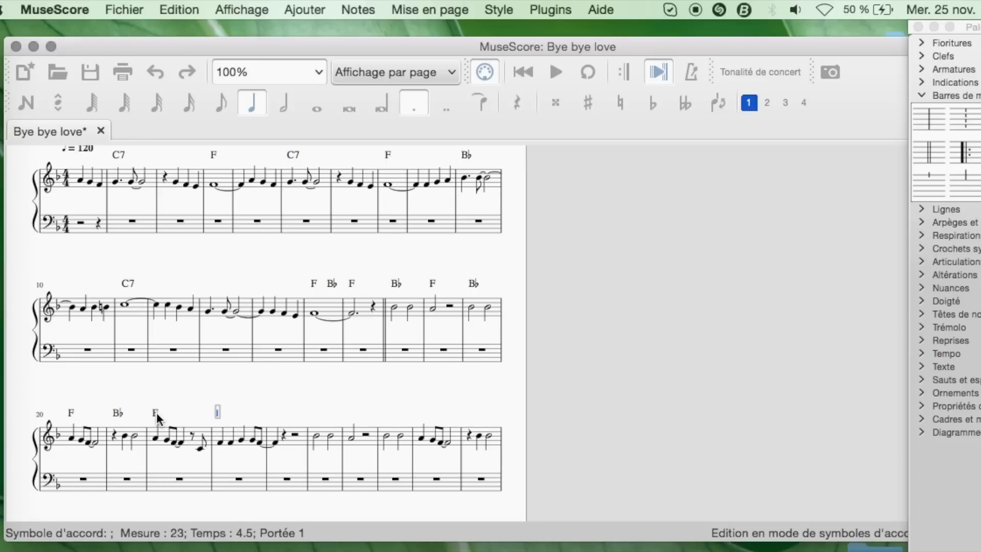
key("space")
key("space")
key("space")
type("C7")
- Enter the chord symbols F and Bb on the first beats of the third system's fifth and sixth measures
key("space")
key("space")
key("space")
type("F")
key("space")
key("space")
key("space")
type("Bb")
- Enter the chord symbols F and Bb on the first beats of the third system's seventh and eighth measures
key("space")
key("space")
type("F")
key("space")
key("space")
type("Bb")
- Enter the chord symbols F and Bb on the first beats of the third system's last two measures
key("space")
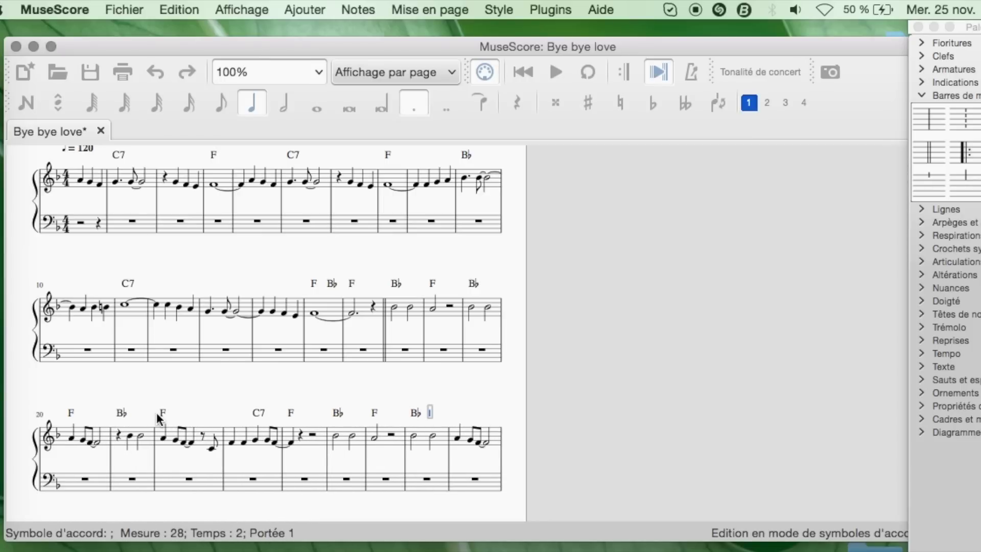
key("space")
type("F")
key("space")
key("space")
type("Bb")
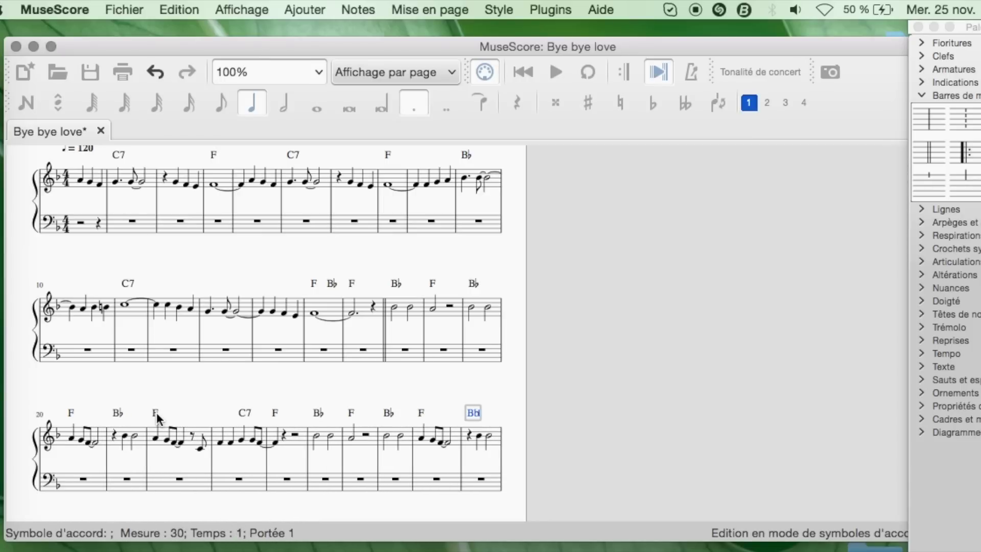
- Enter F at the start of the fourth system and C7 on the third beat of its second measure
key("space")
key("space")
key("space")
type("F")
key("space")
key("space")
key("space")
key("space")
key("space")
type("C7")
- Enter the chord symbol F above the dotted half note starting the fourth system's third measure
key("space")
key("space")
key("space")
key("space")
key("space")
key("space")
key("space")
type("F")
- Enter C7 on the third beat of the fourth system's fourth measure and F above the whole note in its fifth measure
key("space")
key("space")
key("space")
key("space")
type("C7")
key("space")
key("space")
type("F")
- Enter F and Bb in the whole-note measure after the repeat barline, and F on the first beat of the final measure
key("space")
key("space")
key("space")
key("space")
key("space")
type("F")
key("space")
type("Bb")
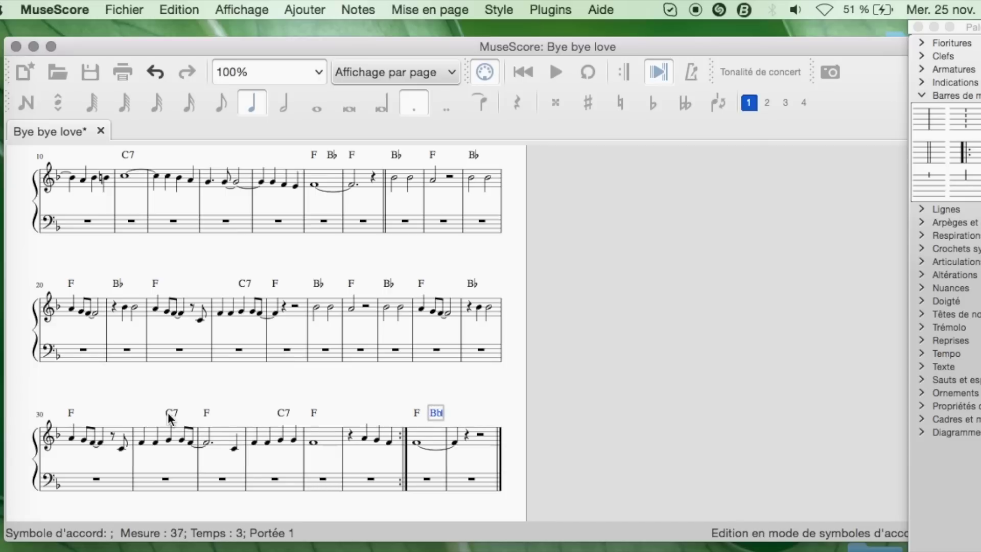
key("space")
key("space")
type("F")
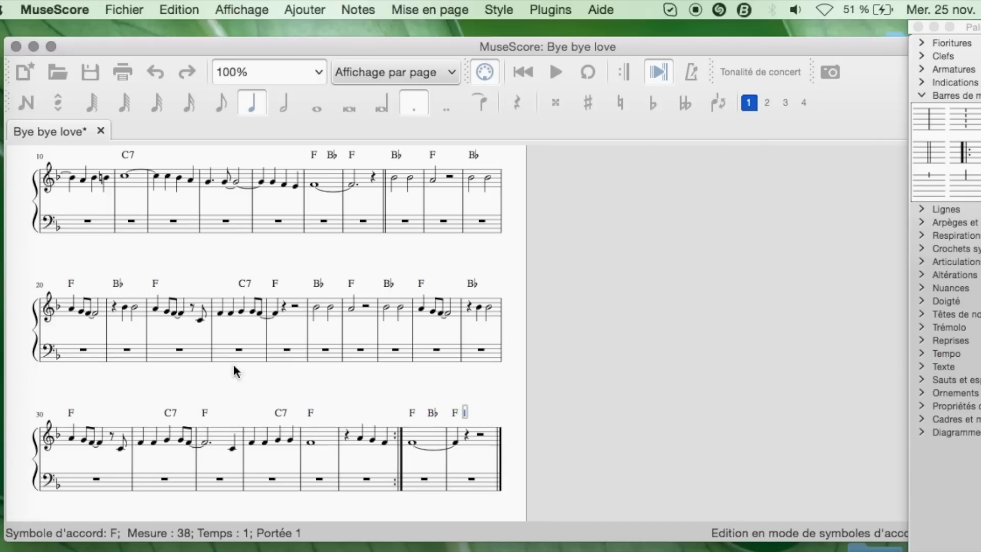
- Place a first-ending bracket over the two measures before the end-repeat barline
left_click(937, 96)
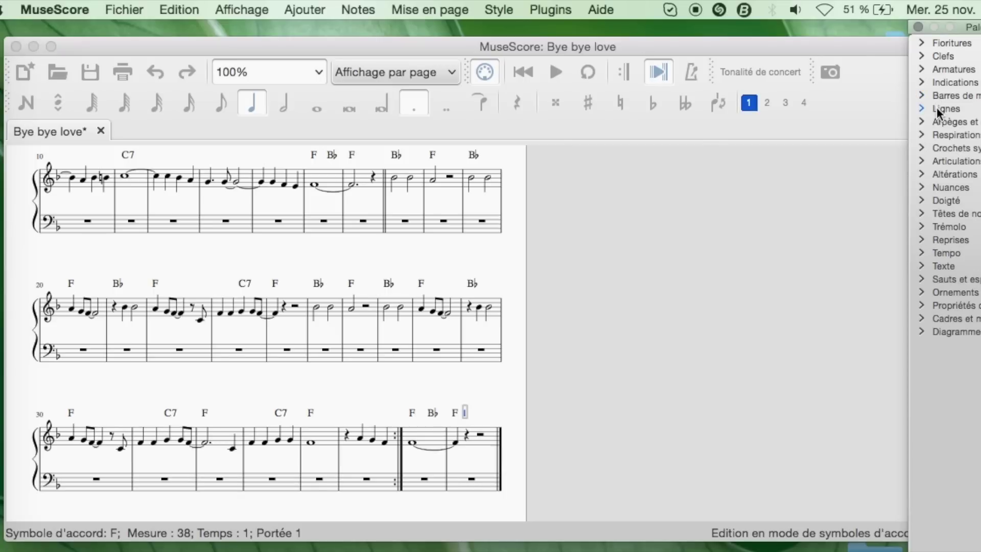
left_click(938, 108)
left_click_drag(961, 236, 352, 405)
left_click(350, 415)
key("Escape")
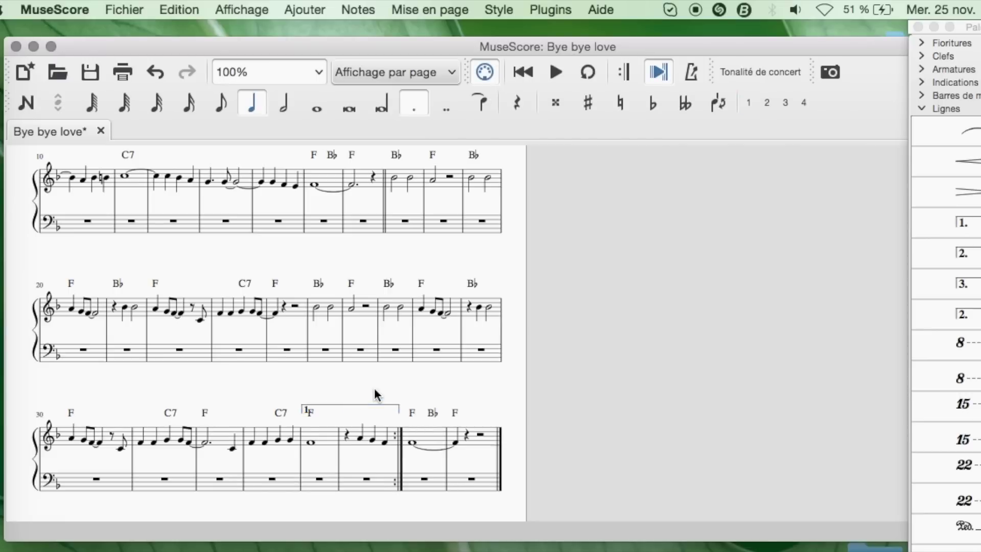
- Add a second-ending bracket over the measure after the repeat barline and raise it above the chord symbols
left_click_drag(935, 320, 553, 412)
left_click_drag(442, 424, 406, 417)
double_click(423, 420)
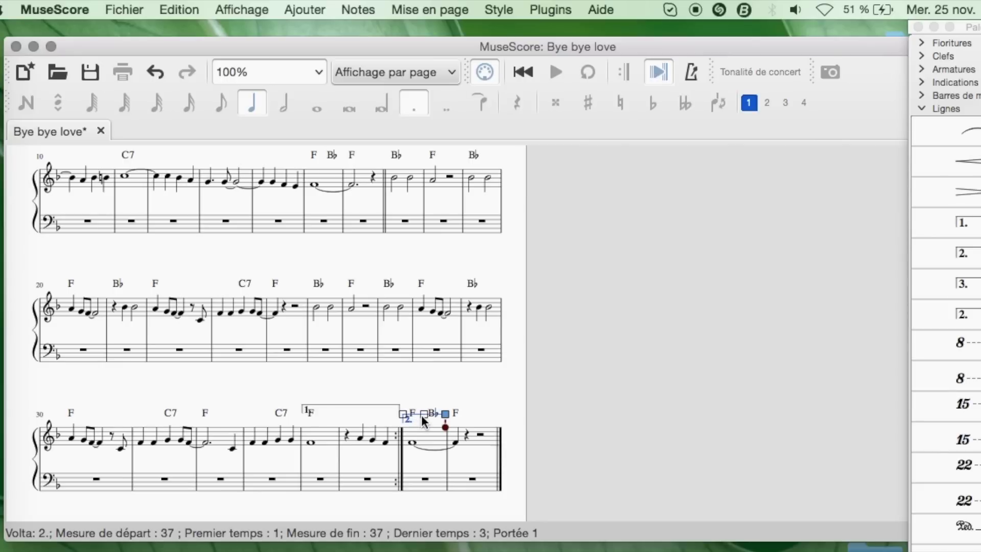
left_click_drag(422, 416, 424, 409)
left_click(465, 418)
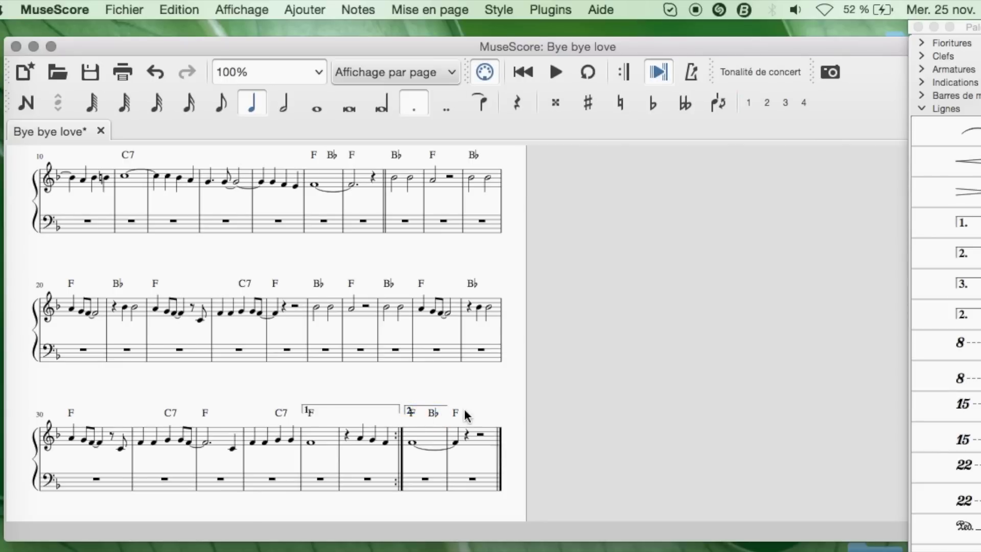
- Nudge the second-ending bracket slightly left and up so it lines up with the first-ending bracket
double_click(426, 411)
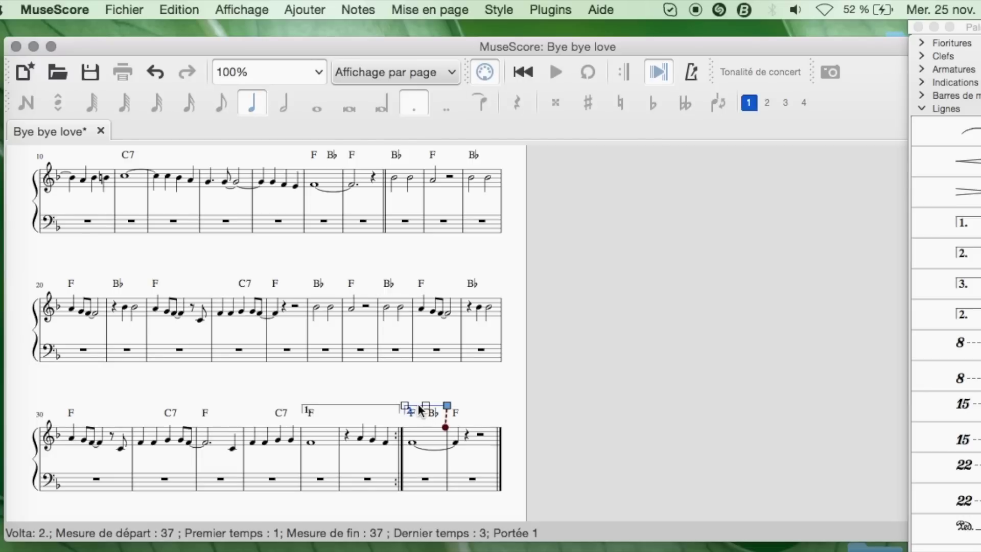
left_click_drag(418, 406, 415, 404)
key("Escape")
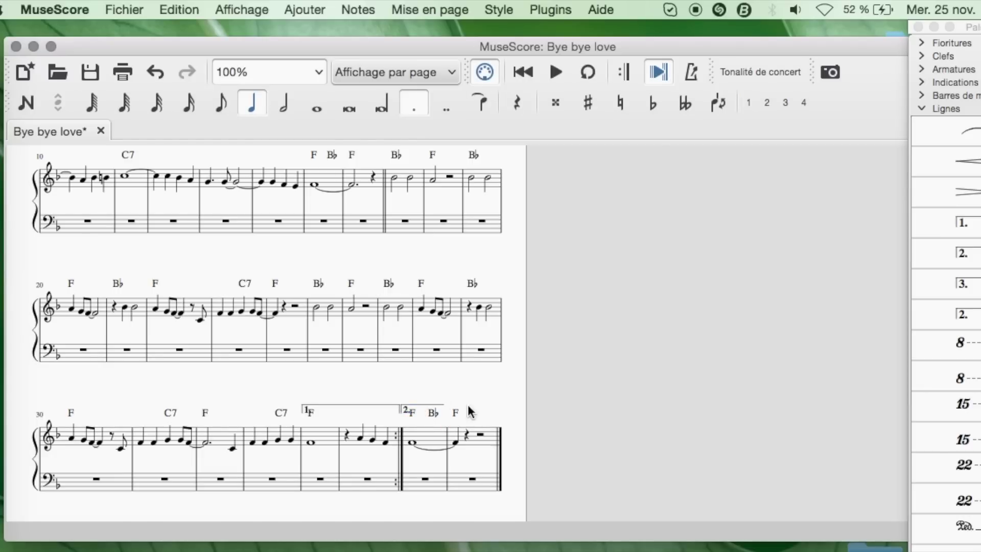
- Shift the F chord symbol under the second-ending bracket slightly right, clear of the ending number
left_click(414, 412)
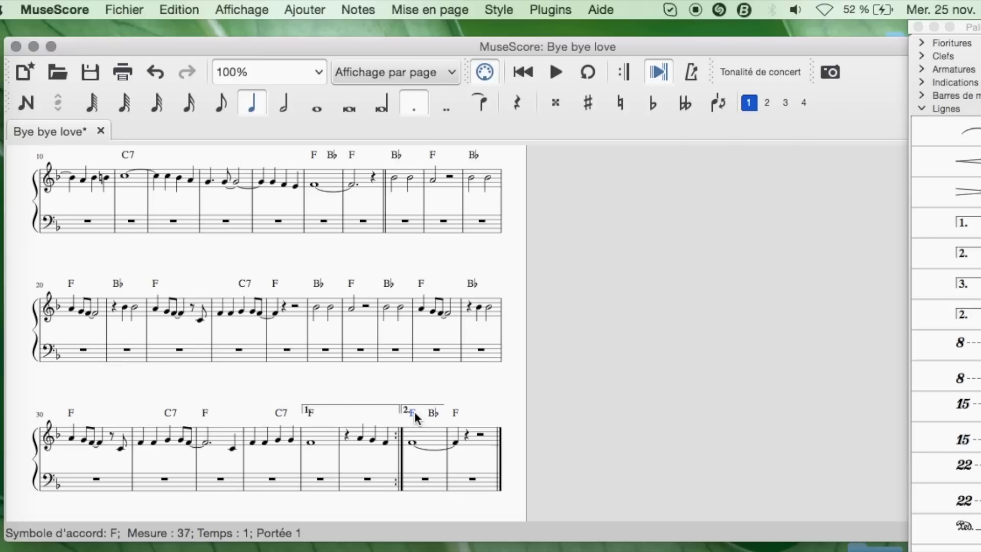
left_click_drag(417, 413, 418, 413)
key("Escape")
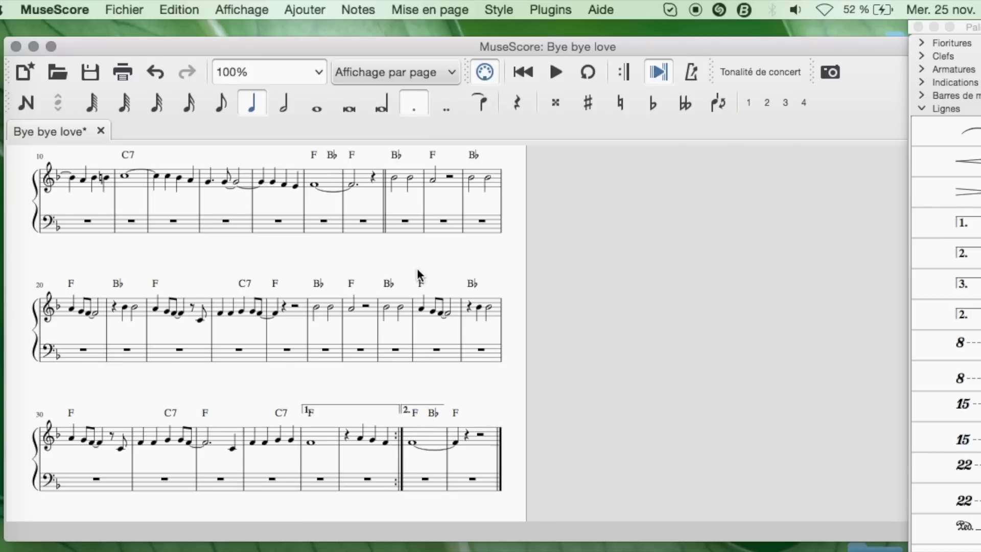
- Add a system break at measure 7, on the whole note F that ends the melody's second phrase
left_click(948, 109)
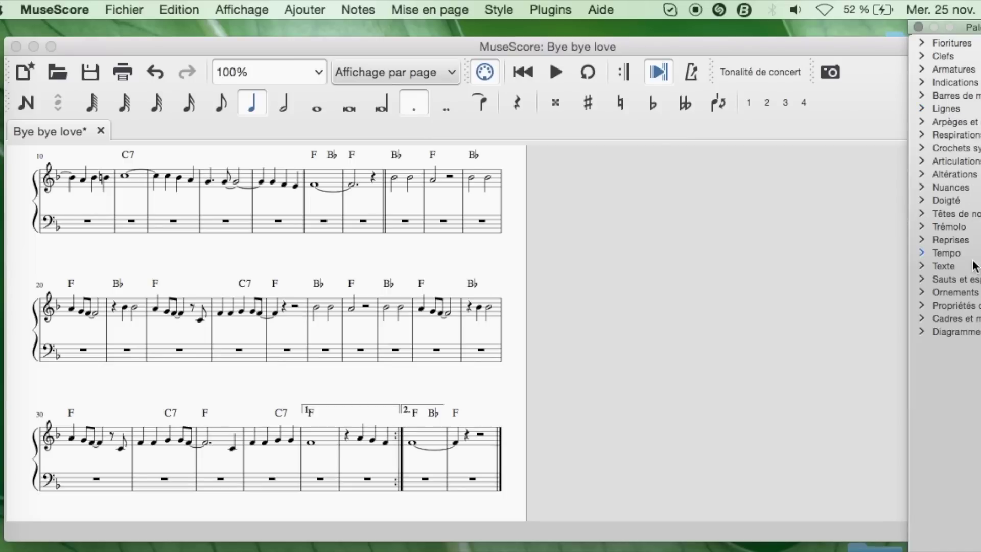
left_click(952, 280)
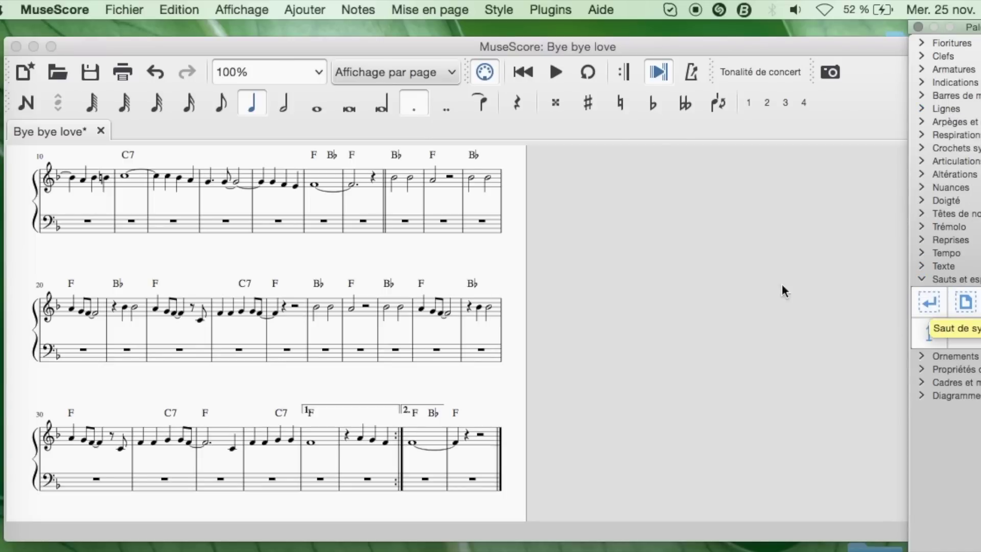
scroll(493, 237, "up", 10)
scroll(492, 235, "left", 5)
scroll(493, 235, "left", 3)
scroll(492, 234, "down", 2)
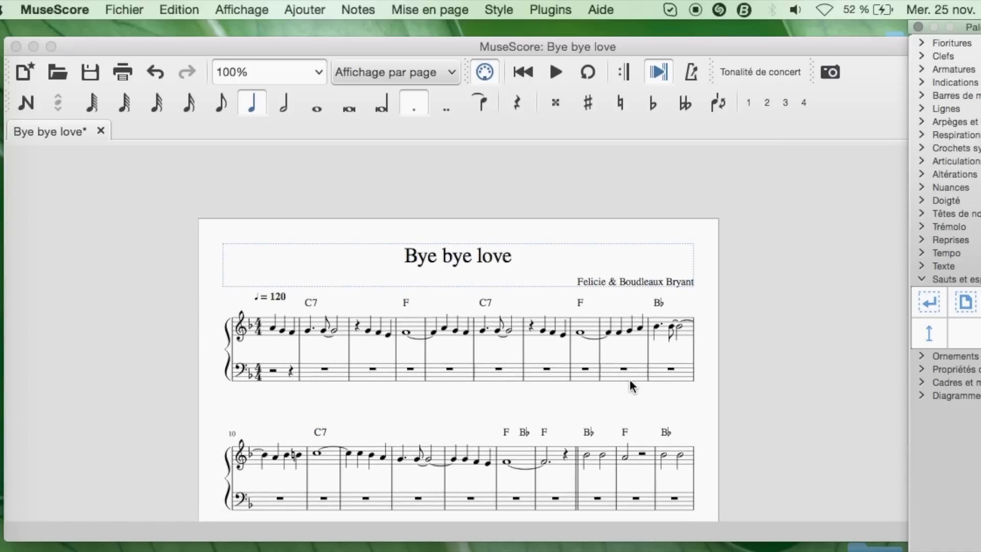
left_click_drag(936, 300, 528, 312)
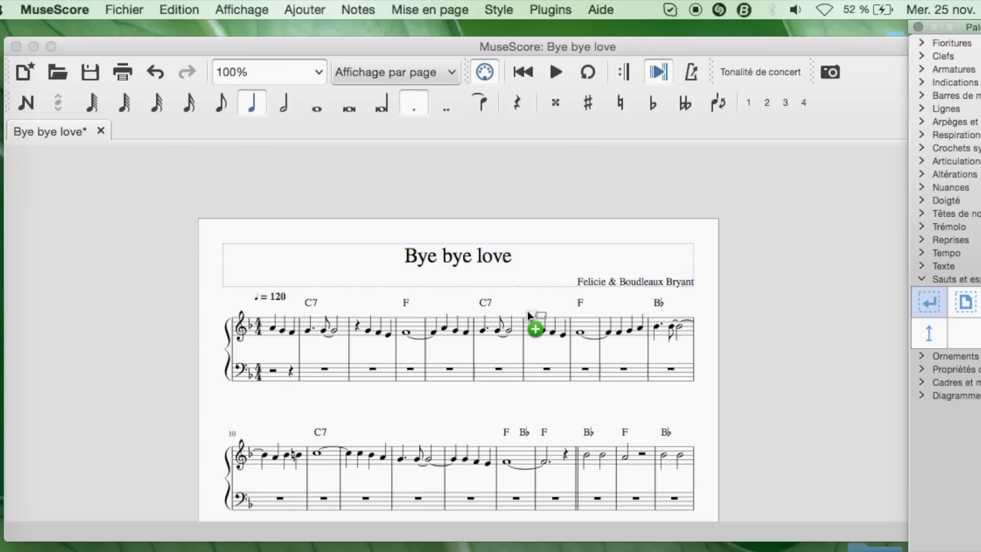
left_click_drag(528, 313, 577, 341)
- Add system breaks at measures 16, 24 and 32
scroll(622, 400, "down", 4)
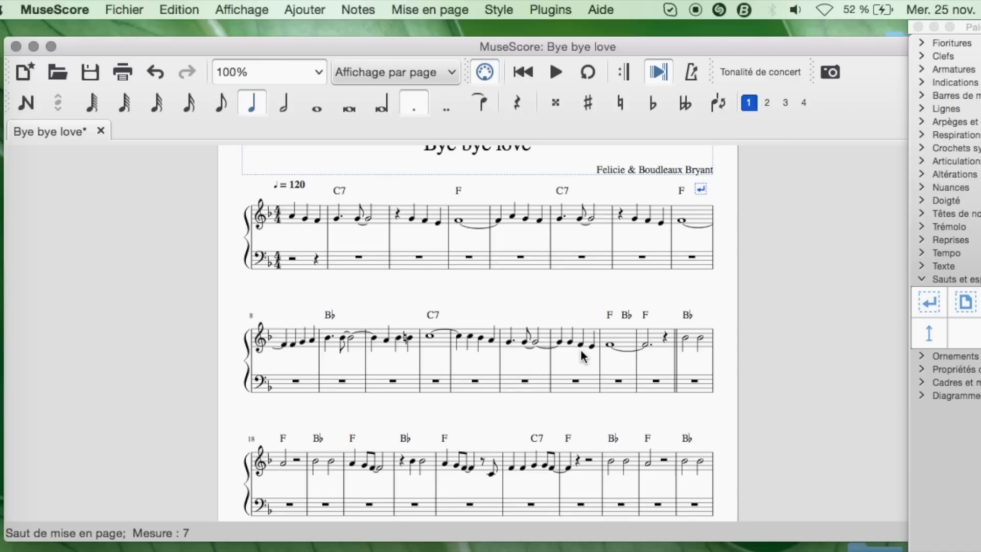
left_click_drag(929, 303, 657, 346)
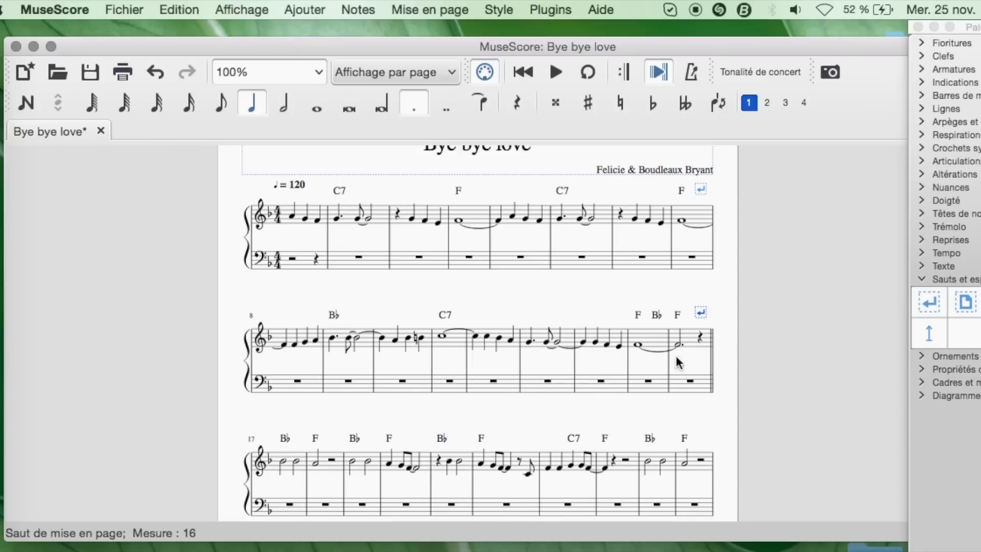
scroll(579, 388, "down", 3)
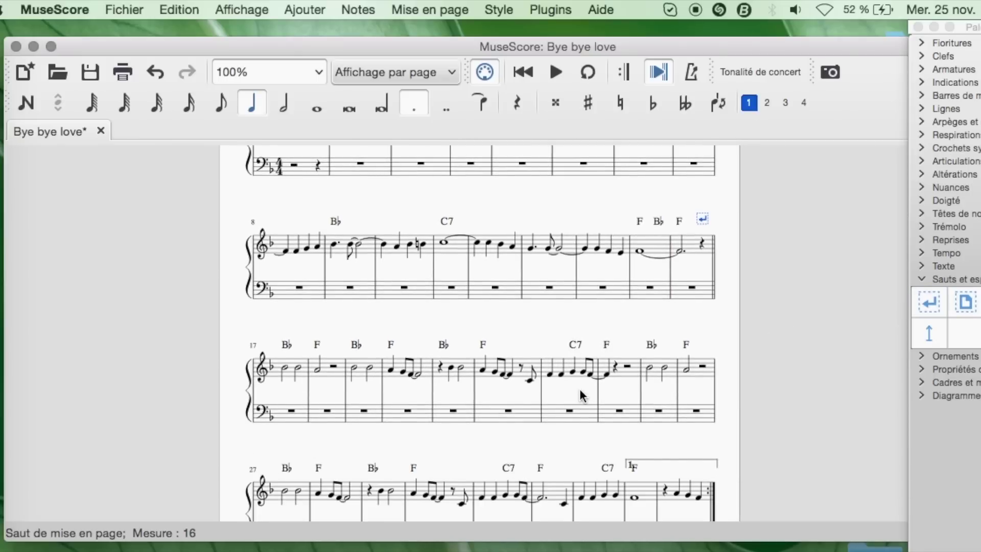
left_click_drag(928, 305, 633, 375)
scroll(634, 375, "down", 5)
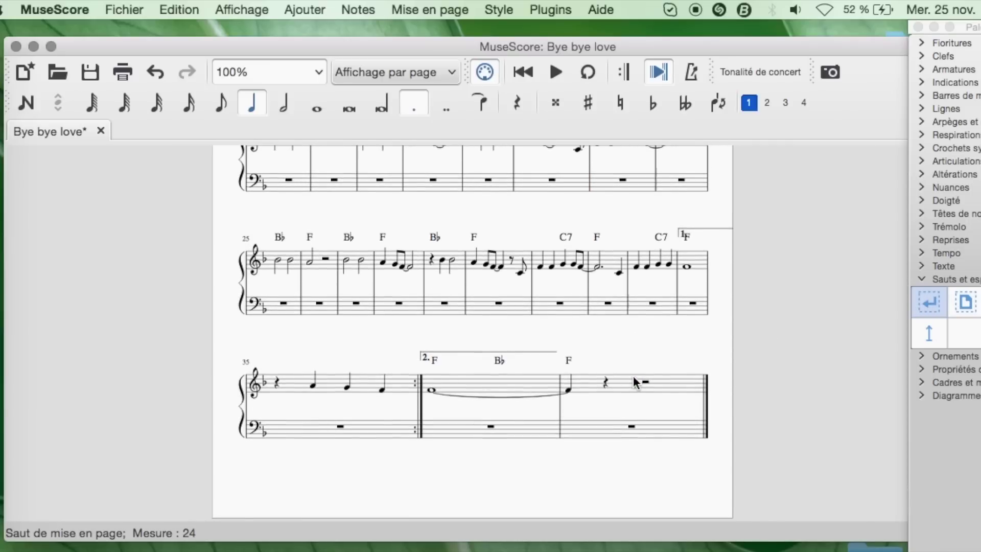
mouse_move(930, 310)
left_mouse_down()
mouse_move(777, 328)
mouse_move(575, 292)
mouse_move(443, 299)
mouse_move(552, 298)
mouse_move(601, 269)
left_mouse_up()
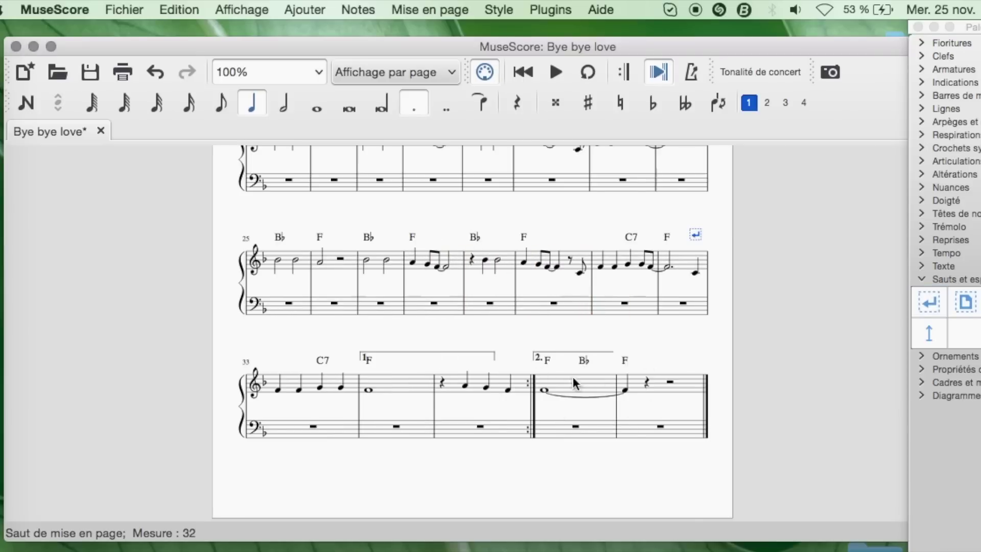
- Lengthen the first-ending bracket so it reaches the end-repeat barline
double_click(493, 355)
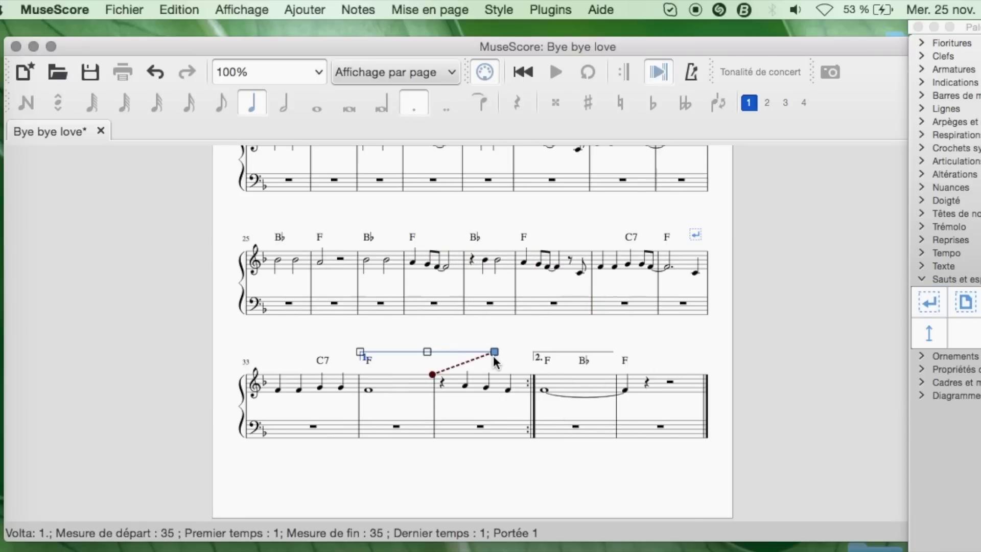
left_click_drag(492, 353, 524, 355)
left_click(652, 331)
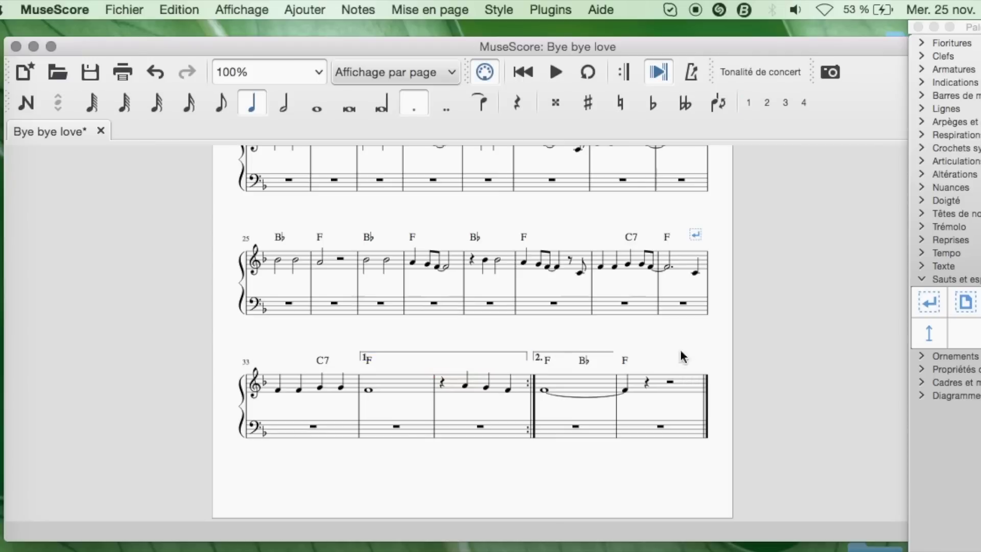
- Start lyrics at the first note of the treble staff and enter "Ther goes my" under the three pickup notes
scroll(653, 337, "up", 10)
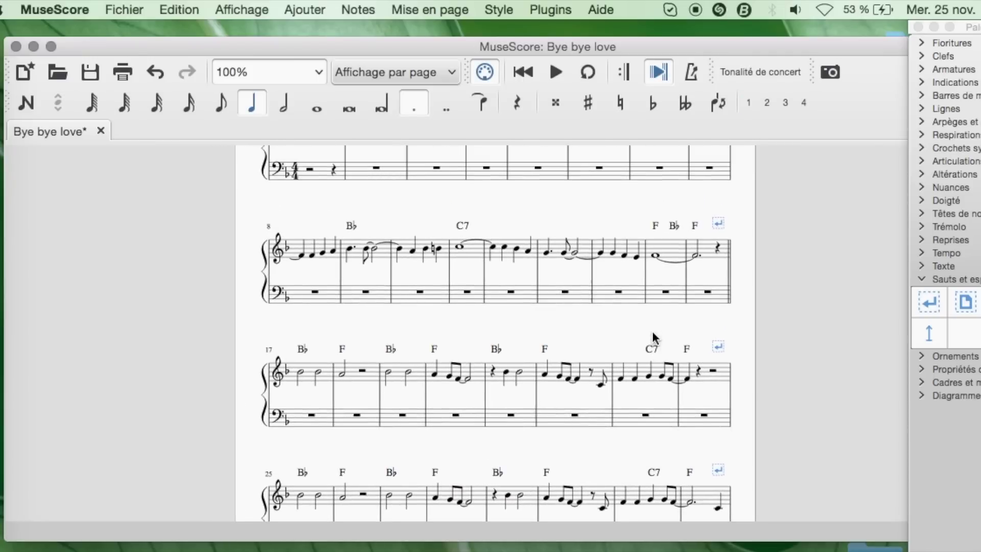
scroll(653, 337, "up", 1)
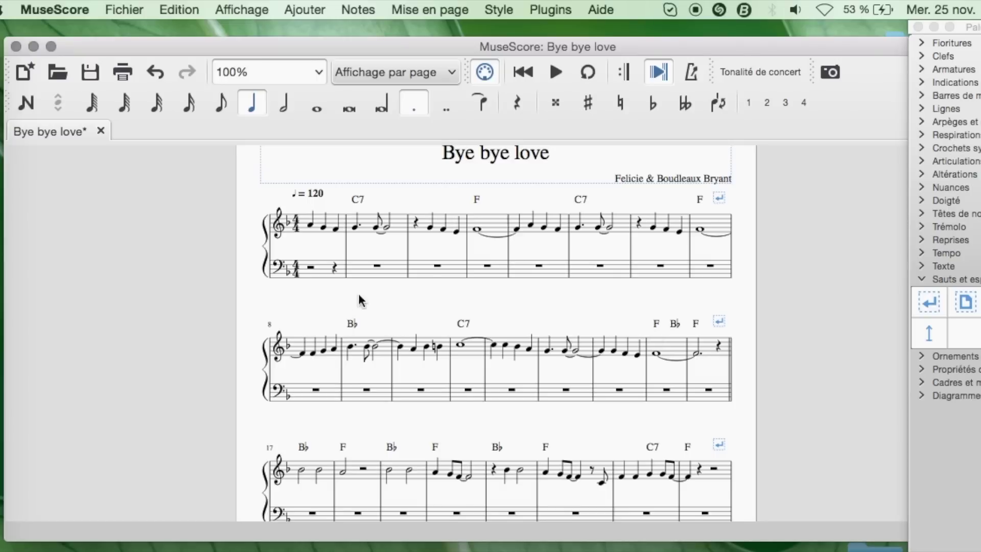
left_click(310, 226)
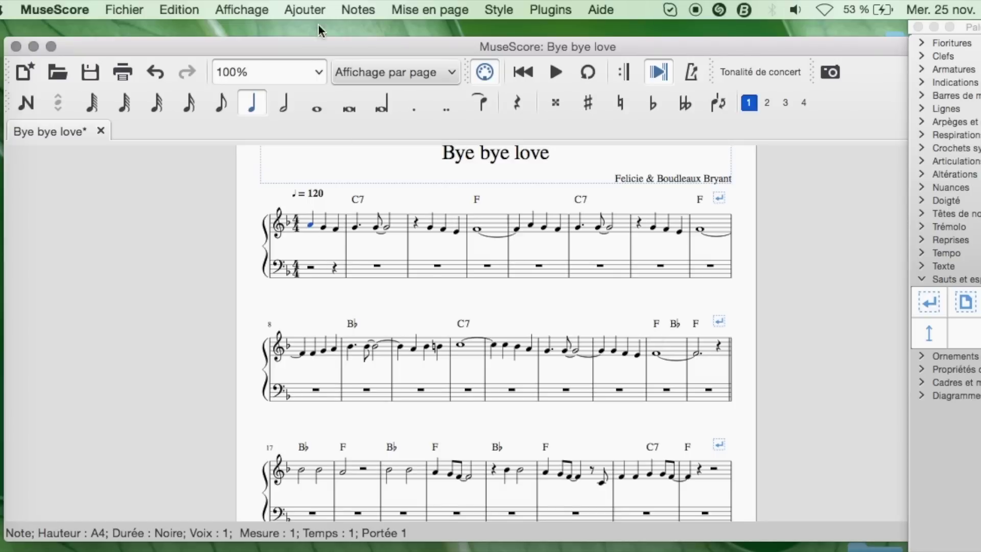
left_click(303, 9)
mouse_move(313, 55)
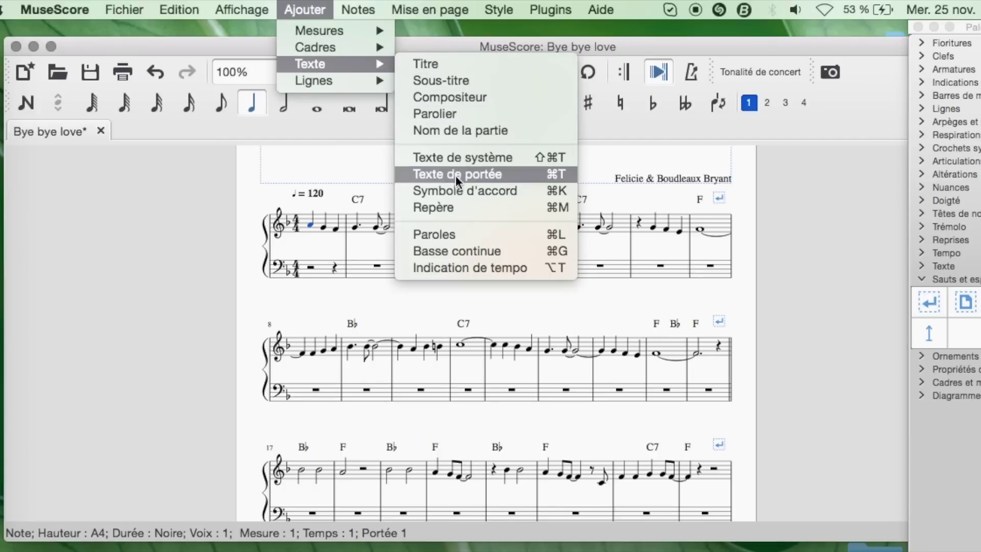
left_click(453, 235)
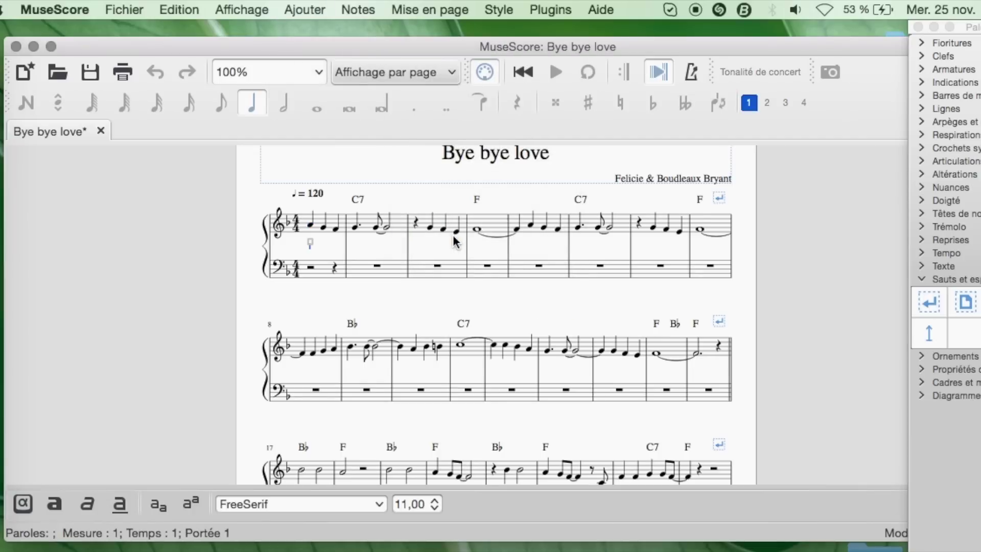
type("Ther")
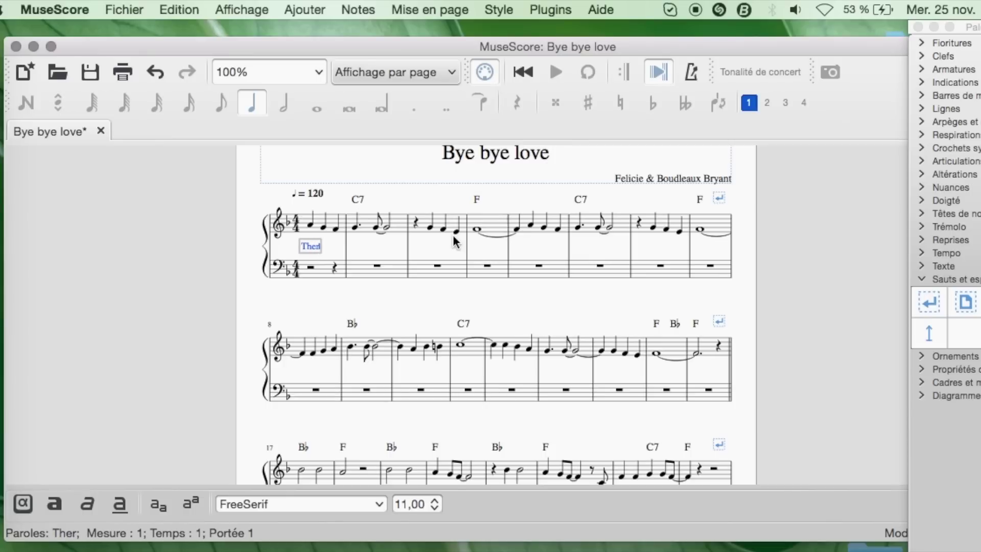
key("space")
type("goes")
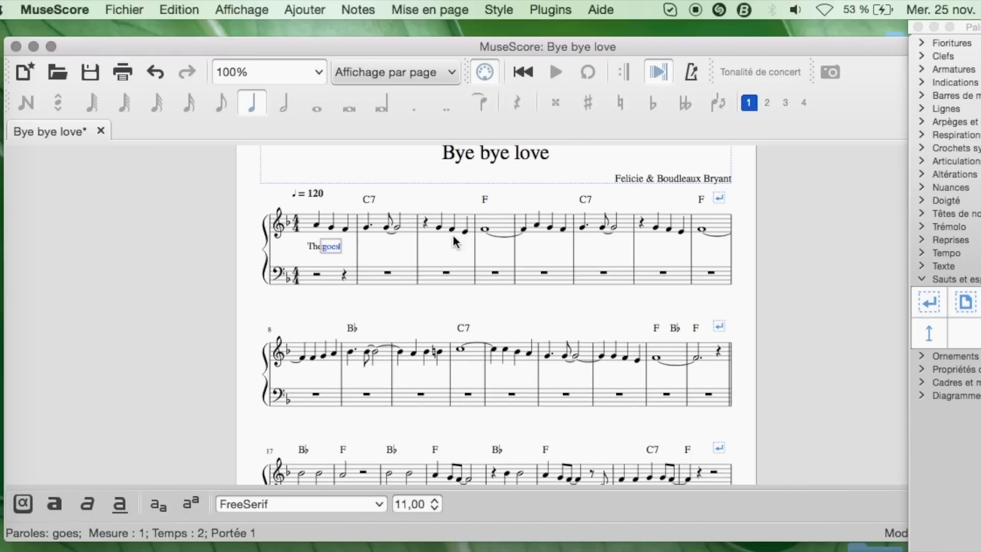
key("space")
type("my")
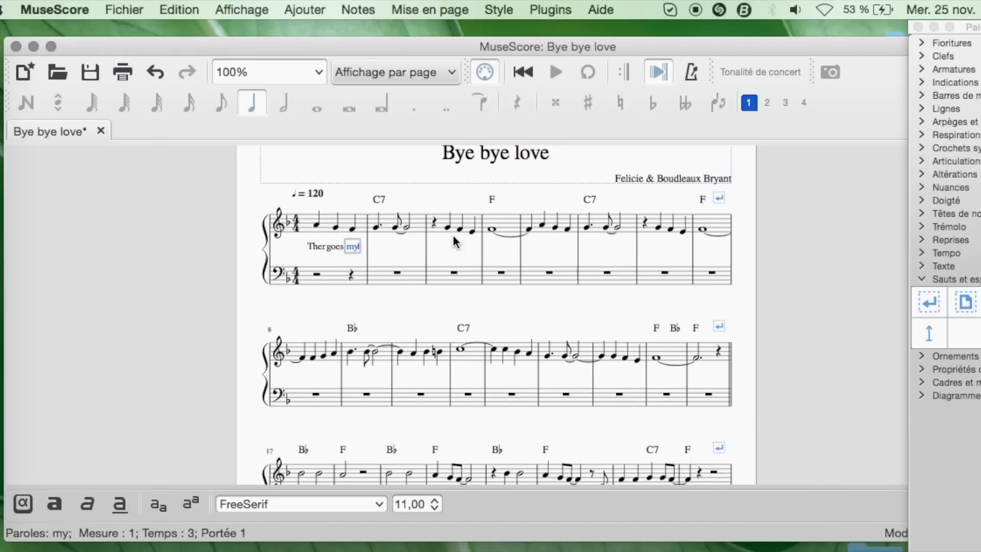
- Continue the lyrics with "ba-by with some-one new She sure looks", one syllable per note
key("space")
type("ba")
key("minus")
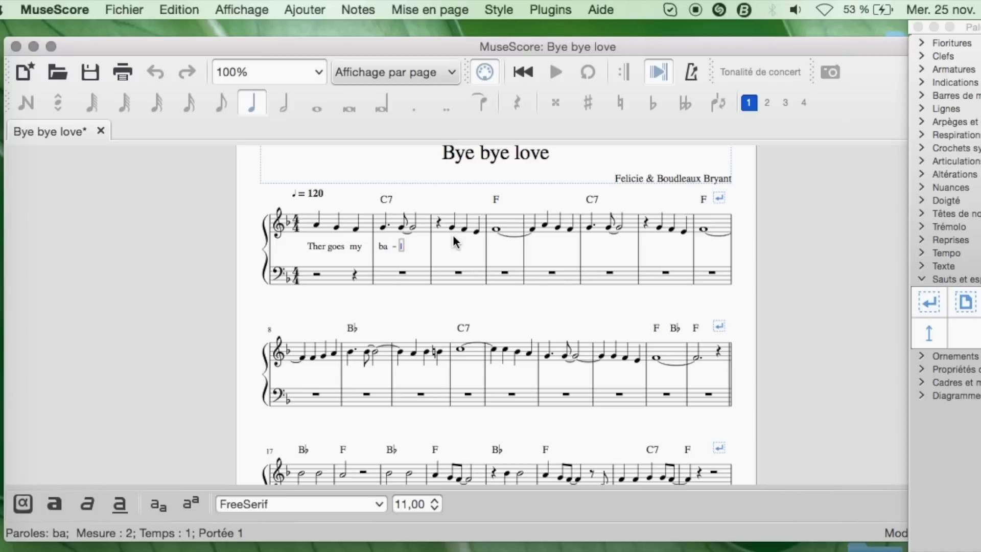
type("by")
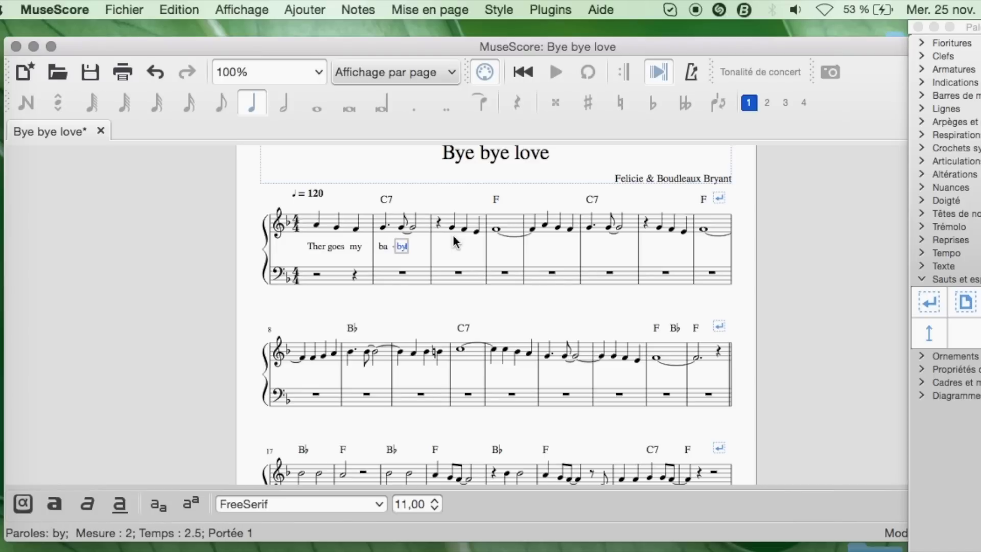
key("space")
type("with some-one ne")
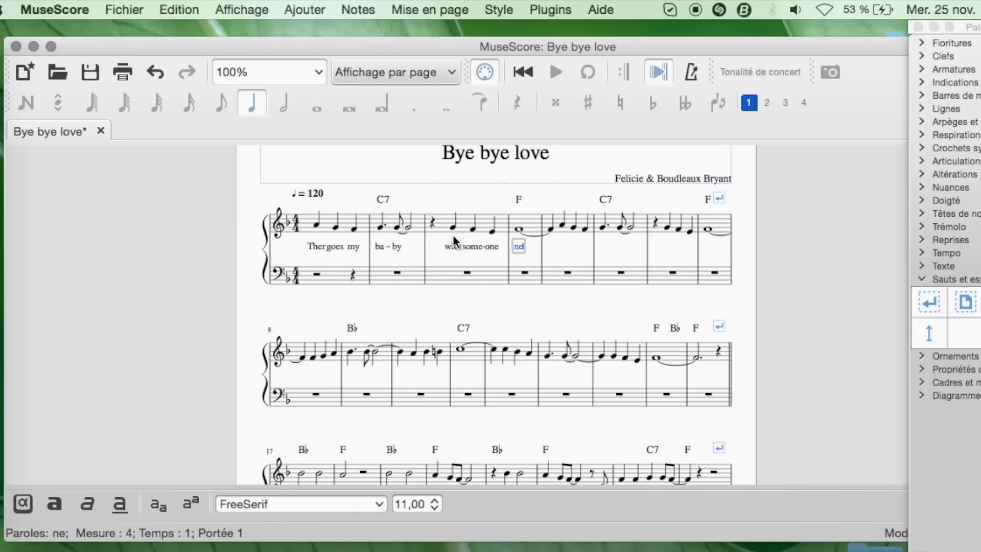
type("w She sure looks")
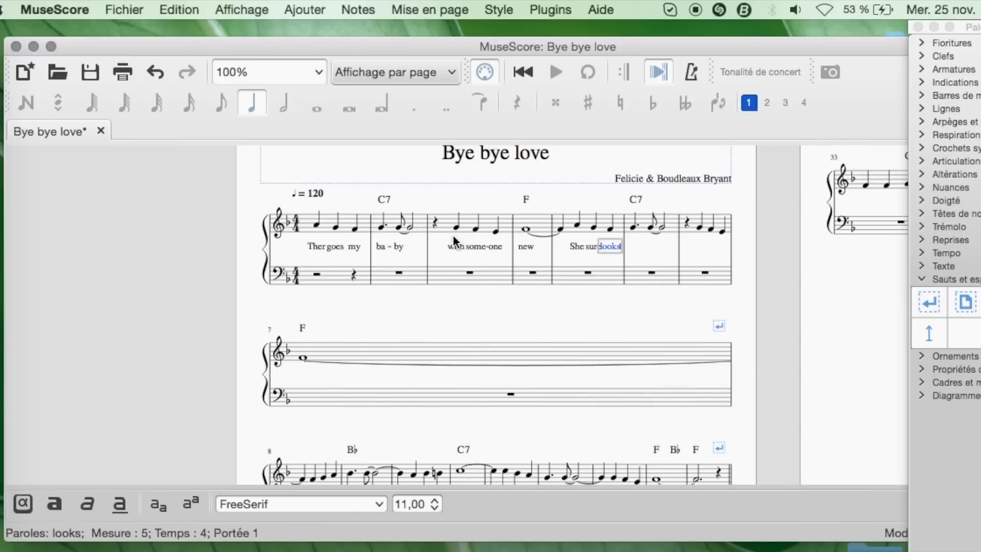
- Enter the lyrics "hap-py I sure am blue She was my" under the following notes
key("space")
type("hap-py I sure ")
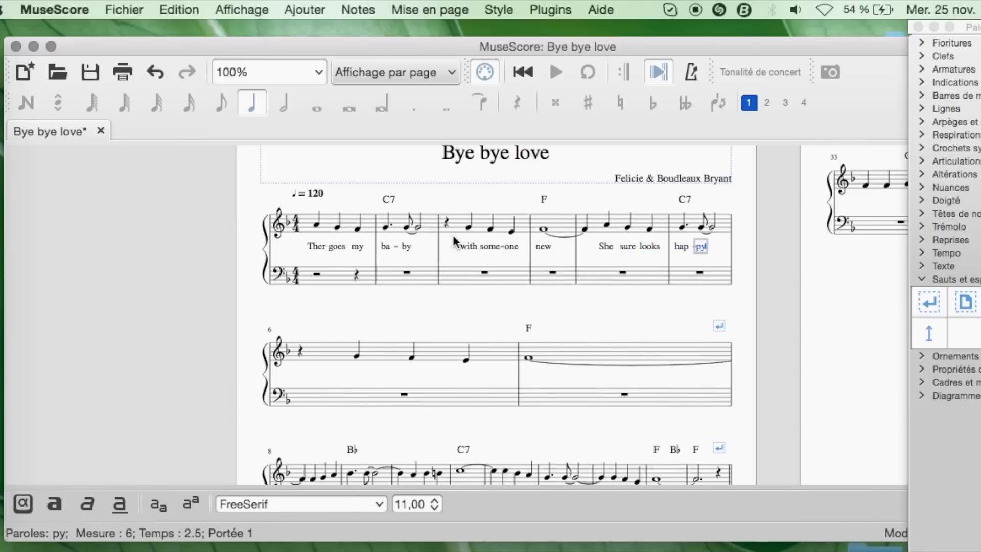
type(" blue ")
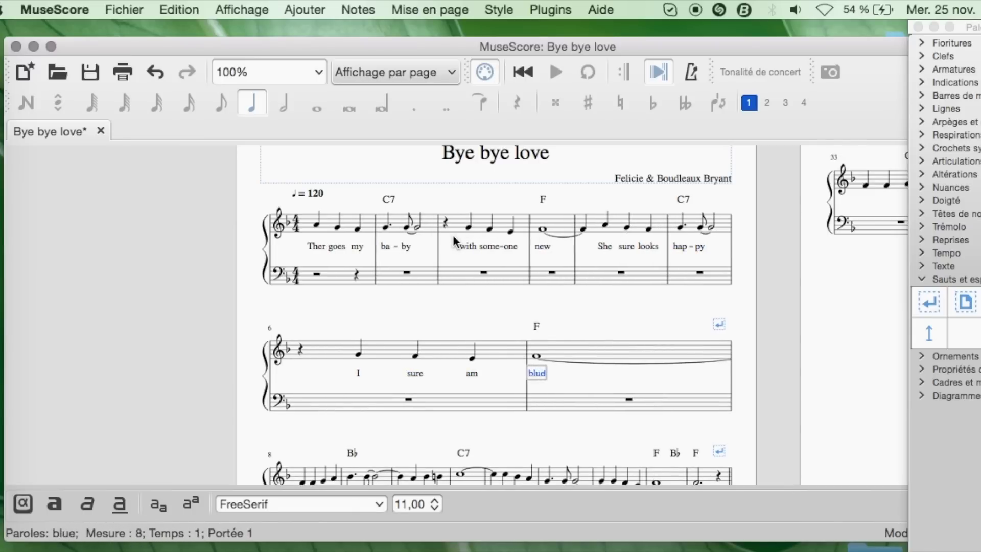
type("She was my")
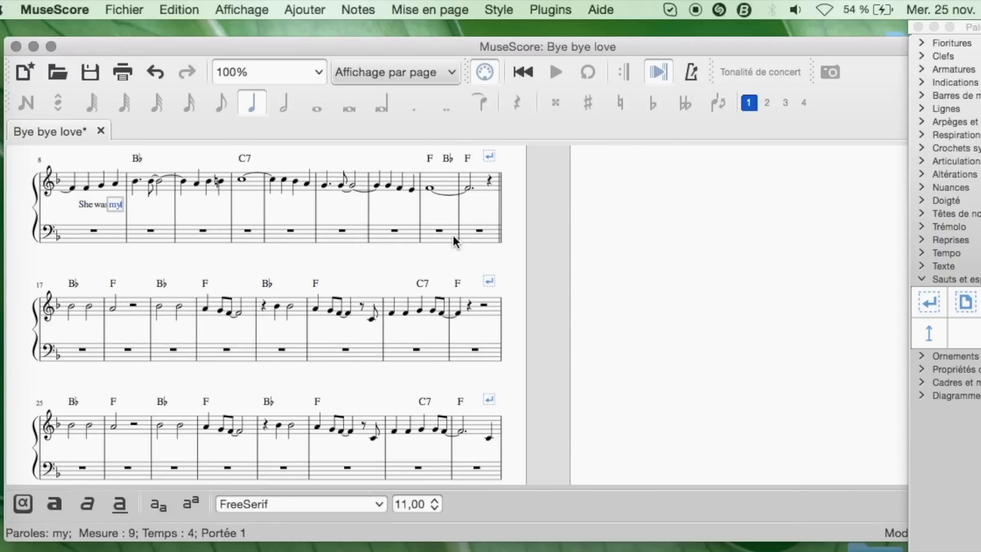
- Enter the lyrics "ba-by till he stepped in. Goog-bye to ro-mance that might have been." up to the double barline
type(" ba-by till he stepped in. Good-bye")
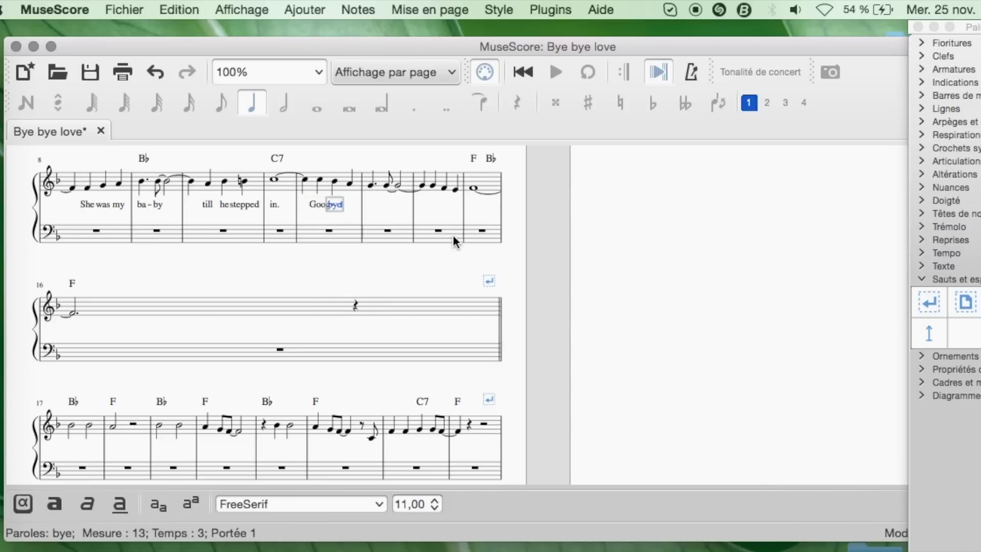
type(" to ro-mance ")
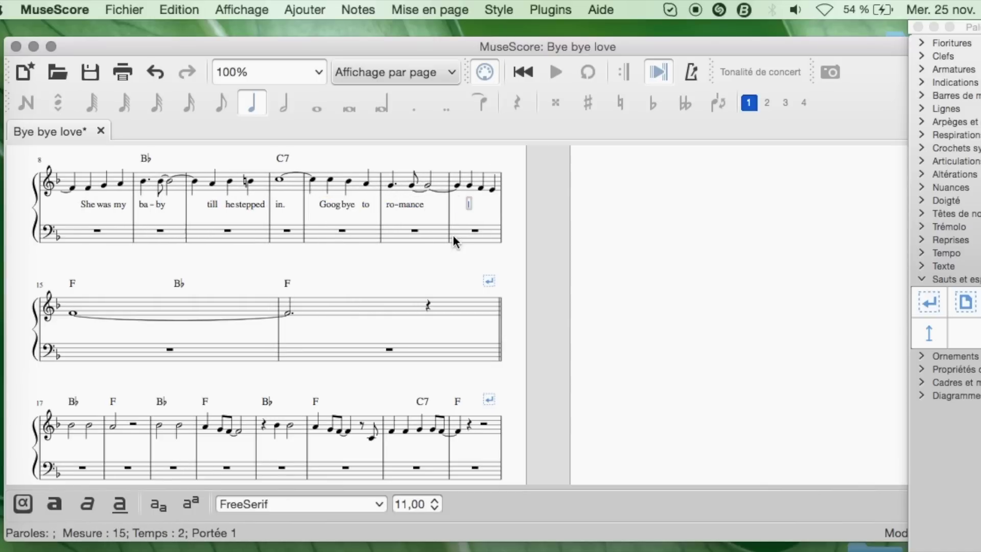
type("that might have been. By")
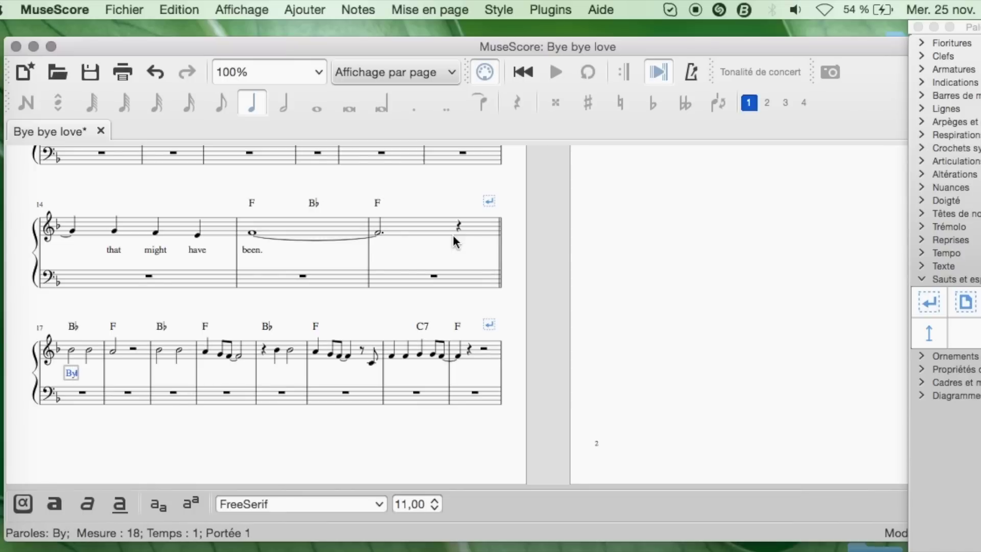
- Enter the chorus lyrics "Bye bye, Love, Bye Bye, Hap-pi-ness" from measure 17 onward
type("e bye, Love, Bye")
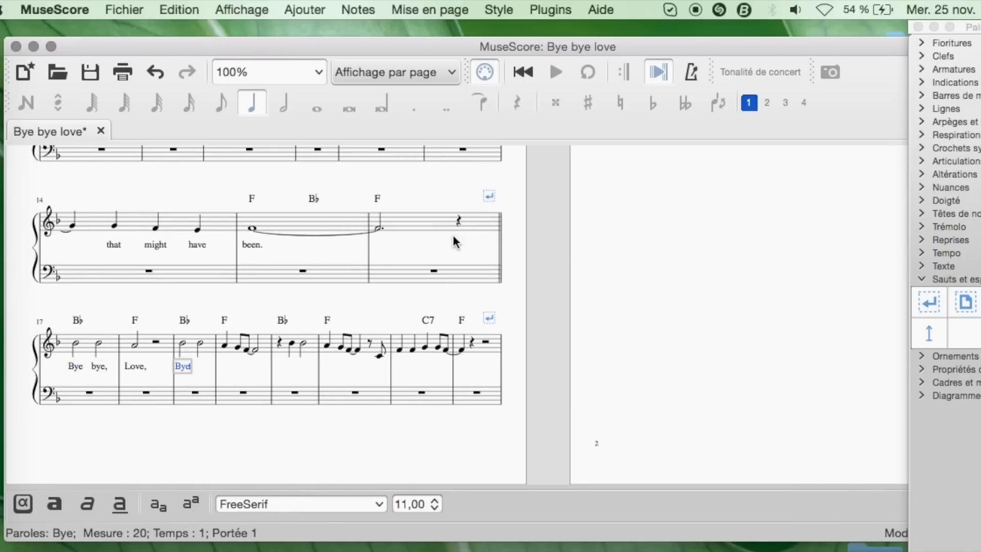
type(" Bye, L")
key("BackSpace")
type("Hap-pi-ness ")
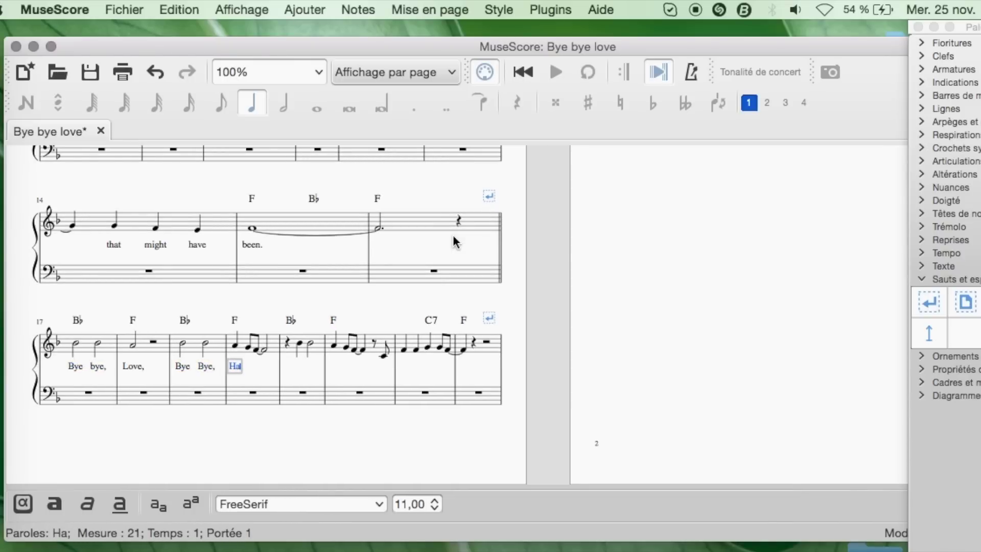
- Continue the lyrics with "Hel-lo lone-li-ness I think I'm gon-na cry" up to measure 24, one syllable per note
type(" Hel-lo lo")
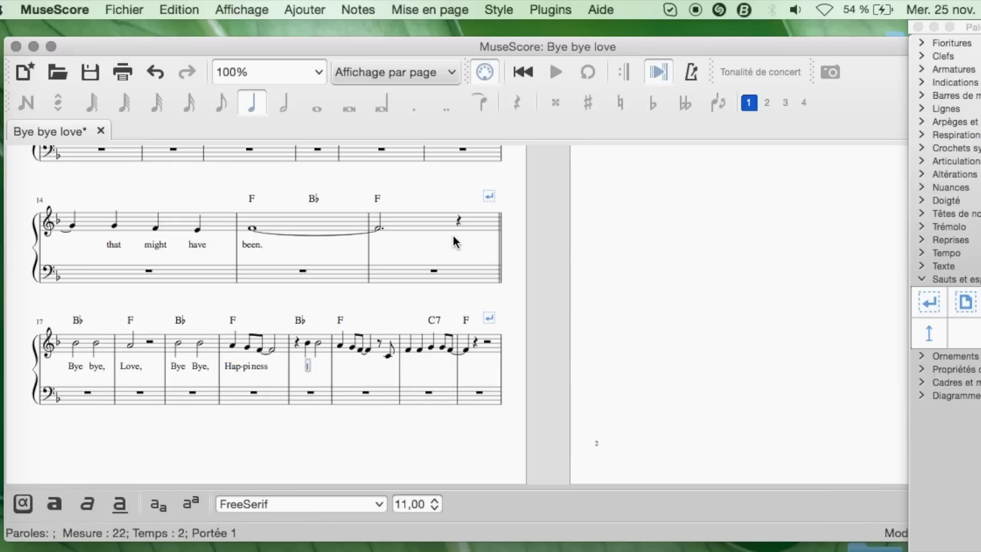
type("ne-li-ness I thi")
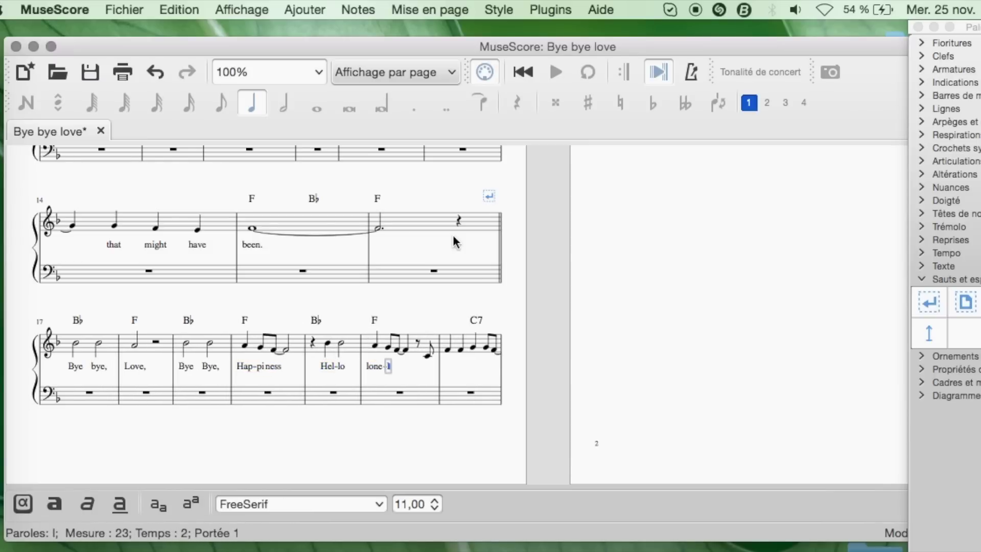
type("nk I'm gonna")
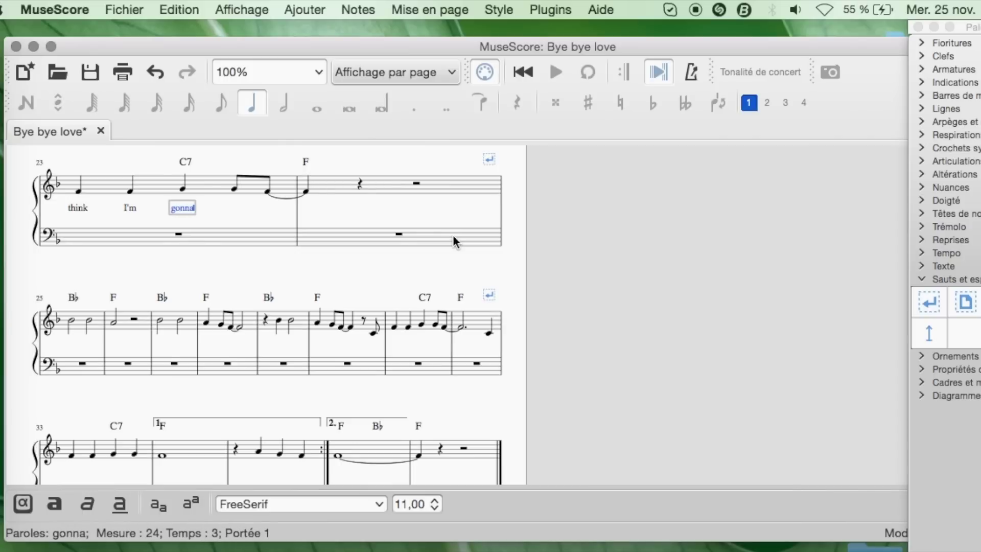
key("BackSpace")
key("BackSpace")
type("-na cry ")
- Enter the lyrics "Bye Bye Love, Bye, Bye, swett ca-ress, Hel-lo emp" from measure 25 onward
type("B")
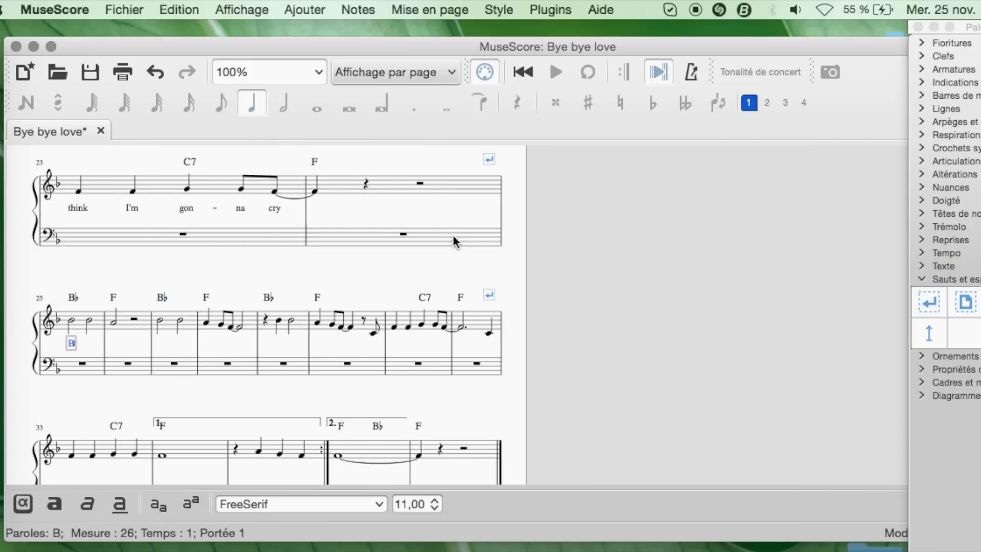
type("ye Bye Love, Bye, Bye, swet")
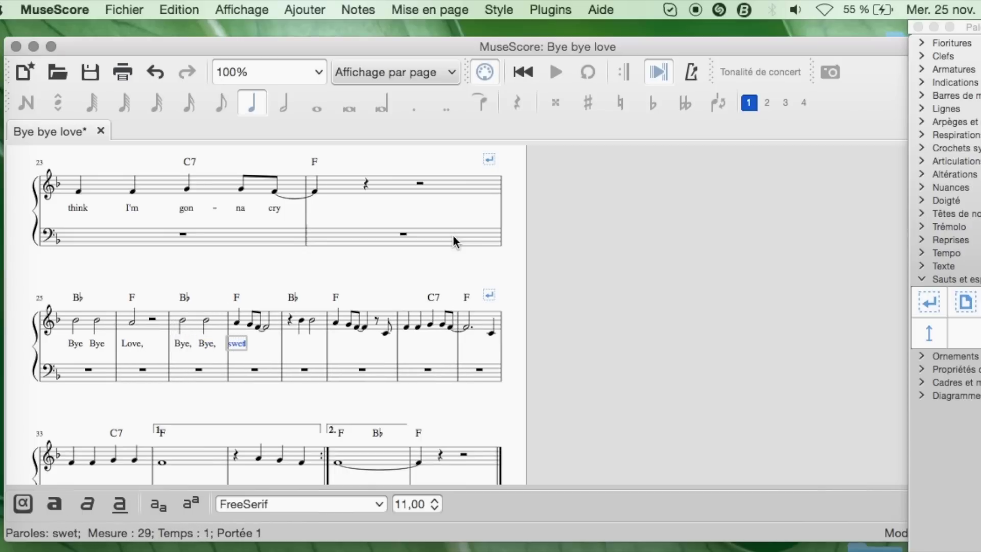
type("t ca-ress, Hel-lo emp")
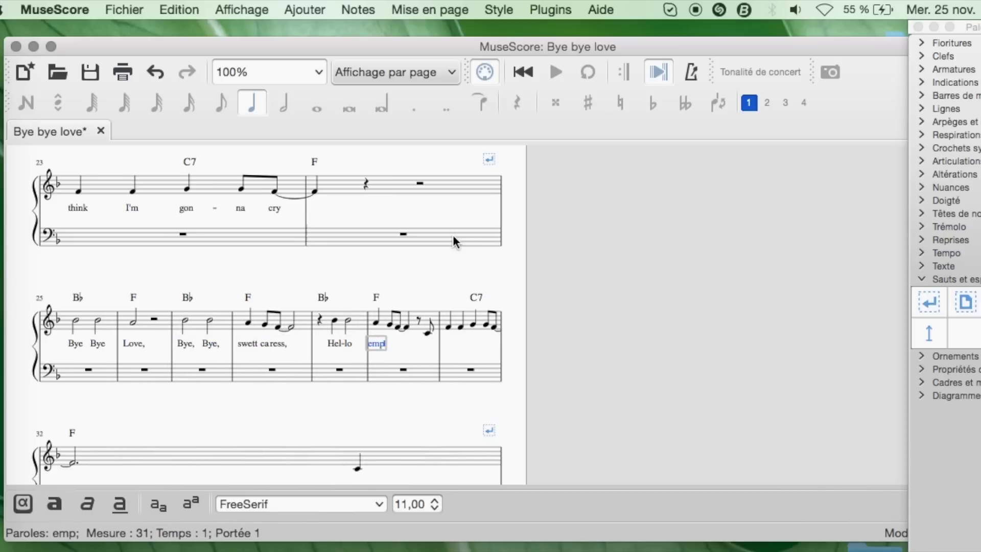
- Complete the lyrics with "ti-ness, I feel like I could die Bye, Bye, my love, bye, bye I'm thought with Bye" through the second ending
type("-ti ness,  I feel like I could die Bye, Bye, my love, b")
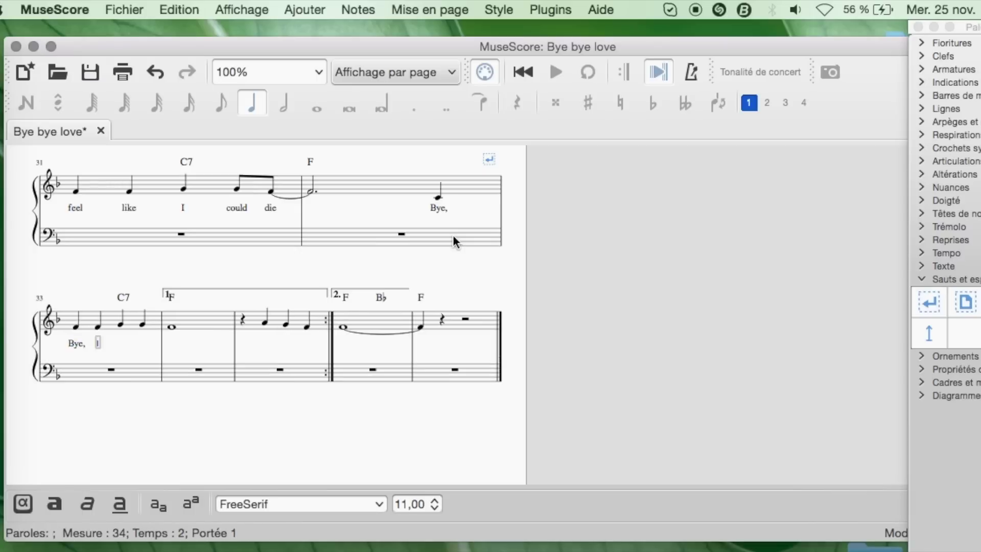
type("ye, bye I")
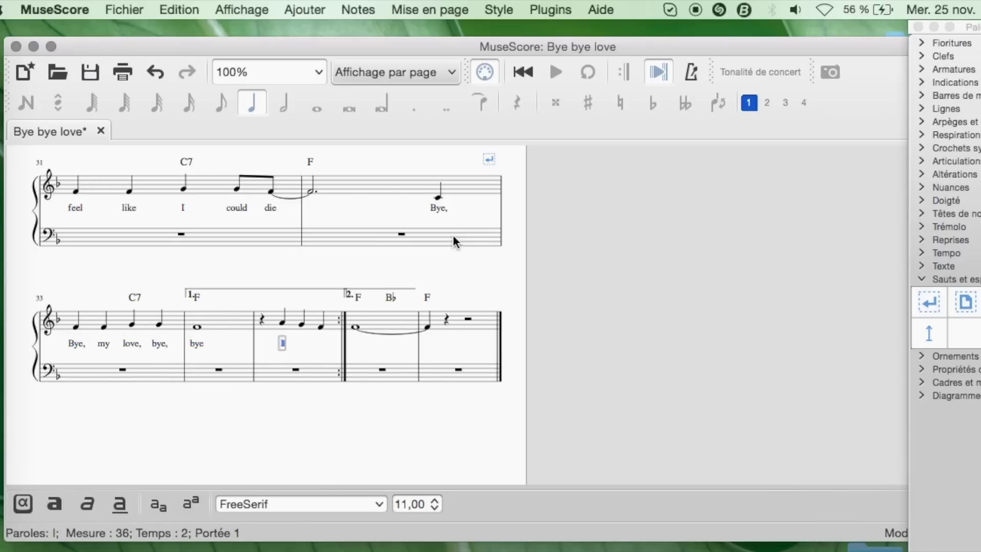
type("'m thought with ")
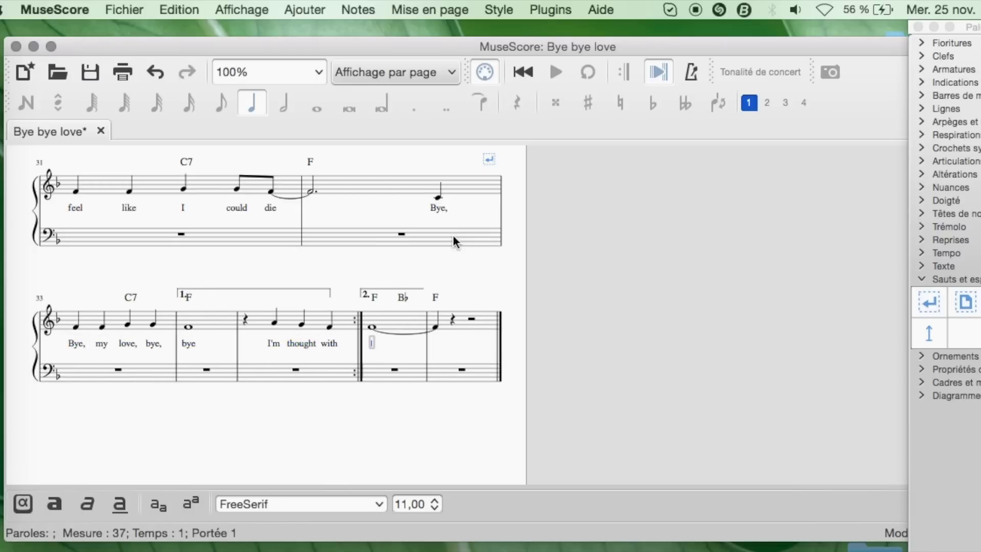
type("Bye")
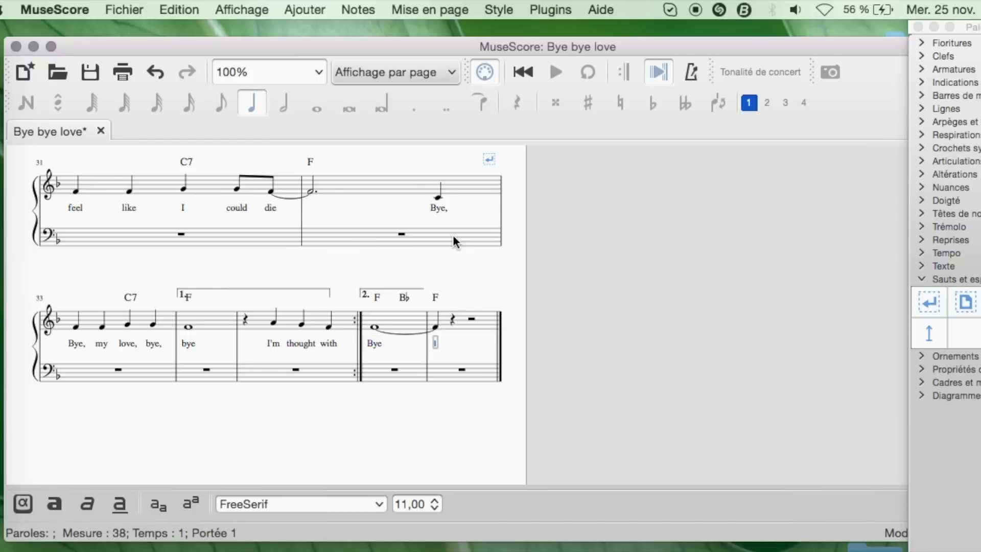
- Leave lyric entry, then replace the system break at the end of measure 7 with one at measure 11
scroll(368, 233, "up", 12)
scroll(368, 233, "left", 8)
scroll(368, 228, "left", 8)
scroll(368, 228, "down", 3)
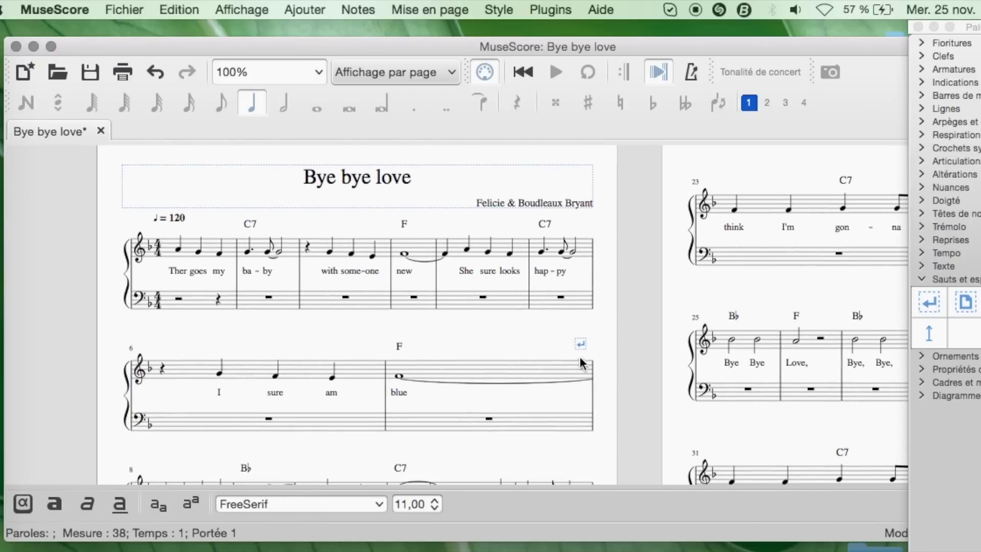
key("Escape")
key("Escape")
left_click(580, 345)
key("Delete")
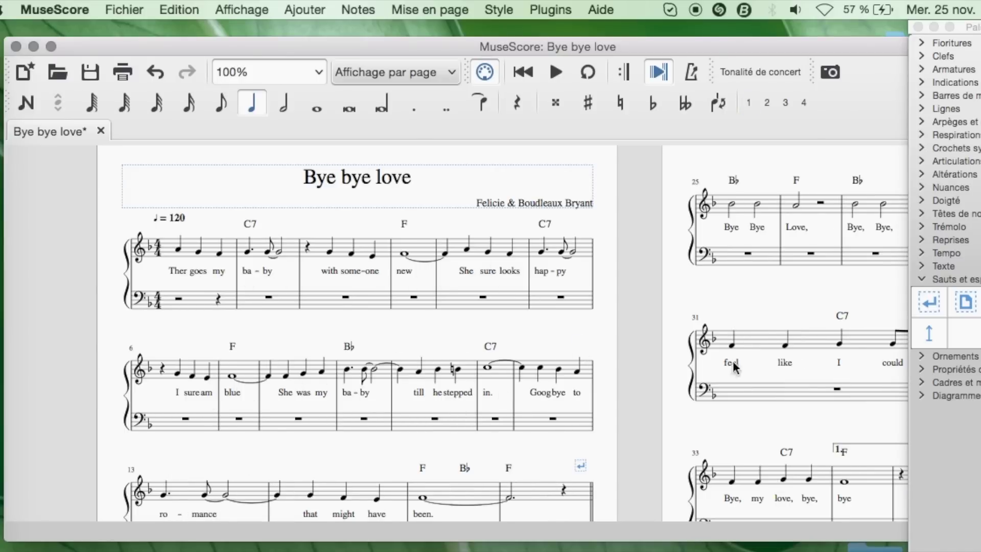
left_click_drag(930, 303, 511, 379)
- Delete the system break at the end of measure 24 and add one at measure 28
scroll(515, 400, "down", 4)
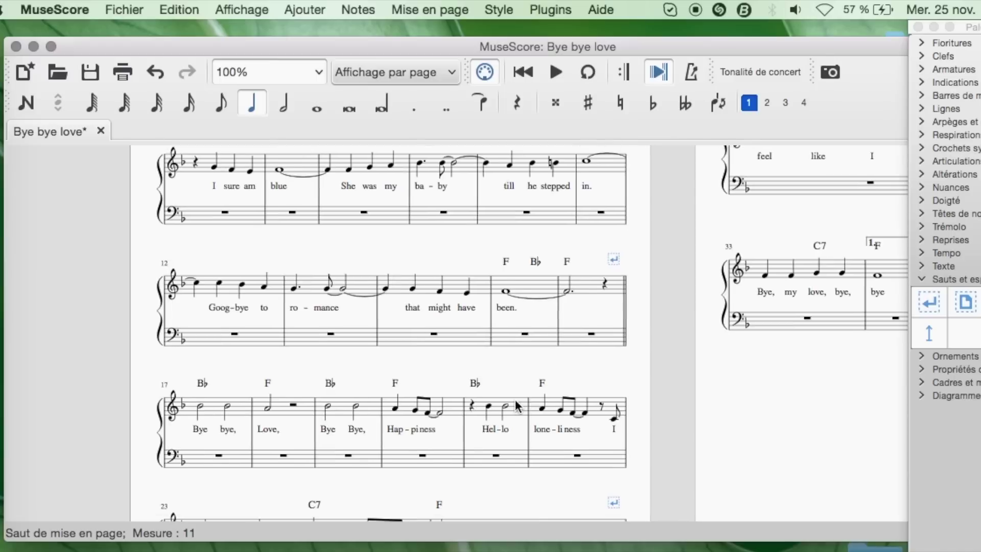
scroll(515, 399, "down", 1)
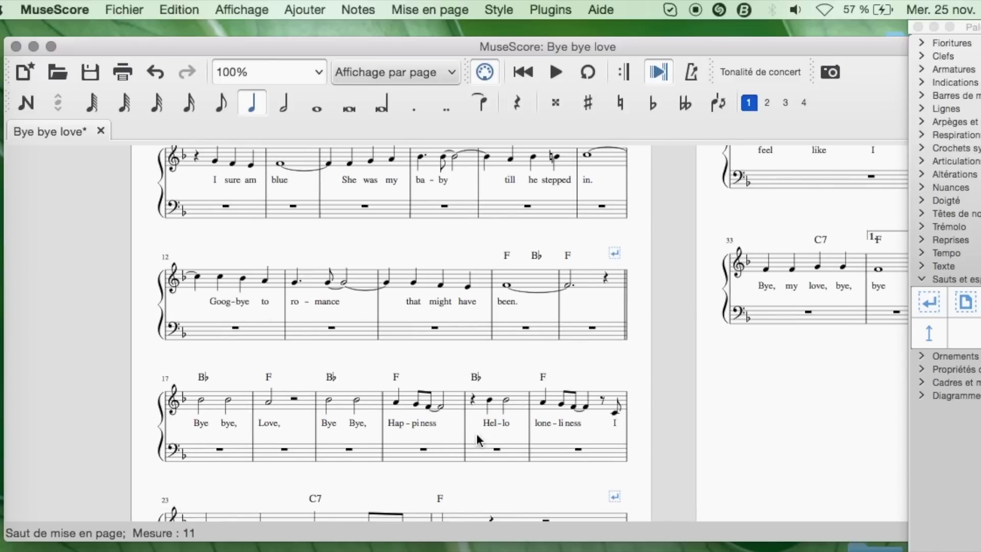
scroll(540, 463, "down", 5)
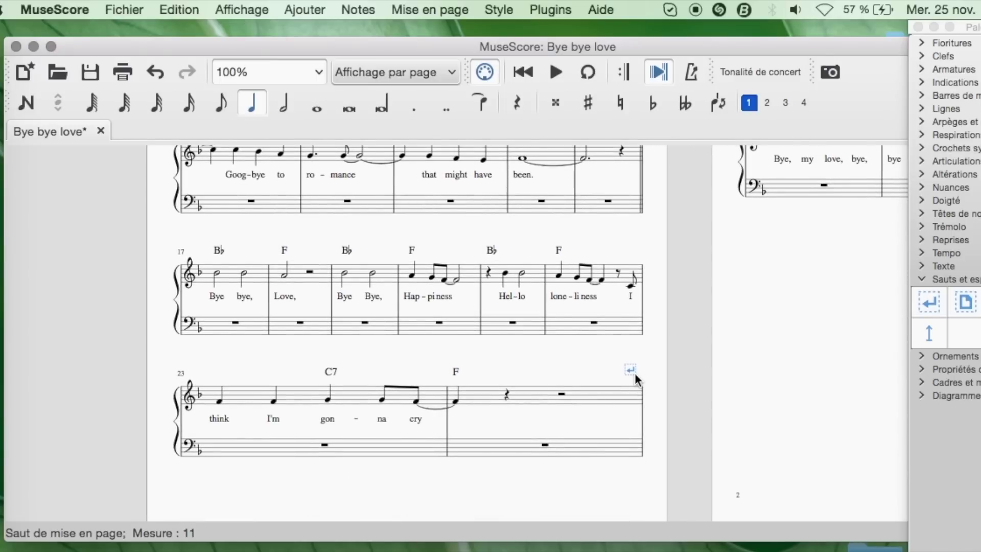
key("Delete")
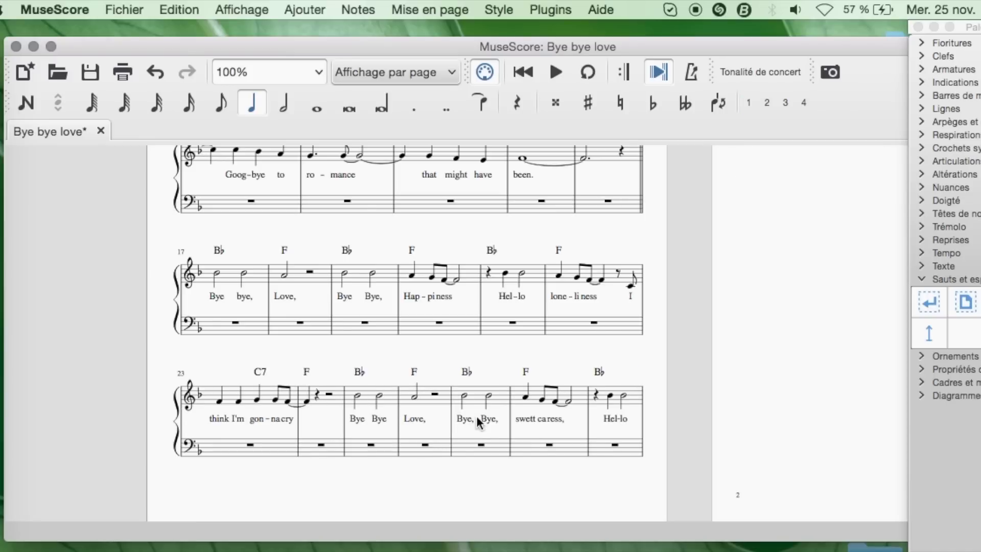
mouse_move(930, 303)
left_mouse_down()
mouse_move(786, 415)
mouse_move(647, 383)
mouse_move(558, 399)
left_mouse_up()
- Extend the end of the first-ending bracket on the last system to reach the repeat barline
scroll(734, 368, "right", 5)
scroll(734, 368, "down", 2)
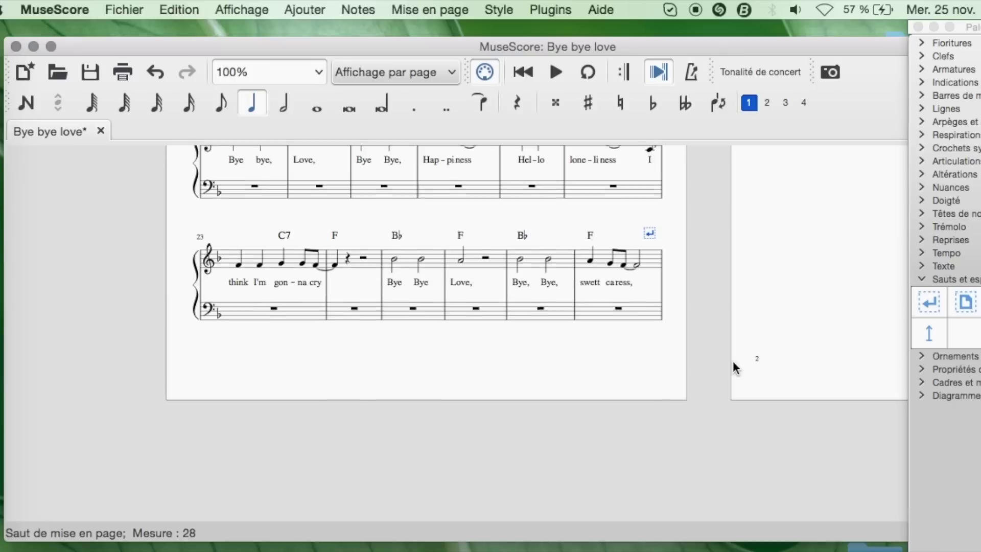
scroll(734, 368, "up", 5)
scroll(734, 367, "right", 6)
scroll(734, 367, "up", 2)
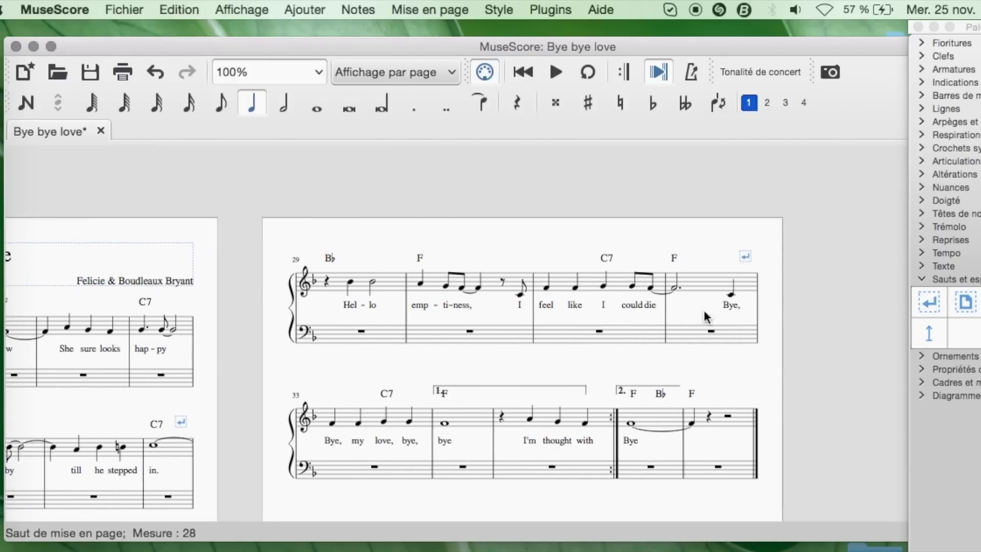
double_click(581, 390)
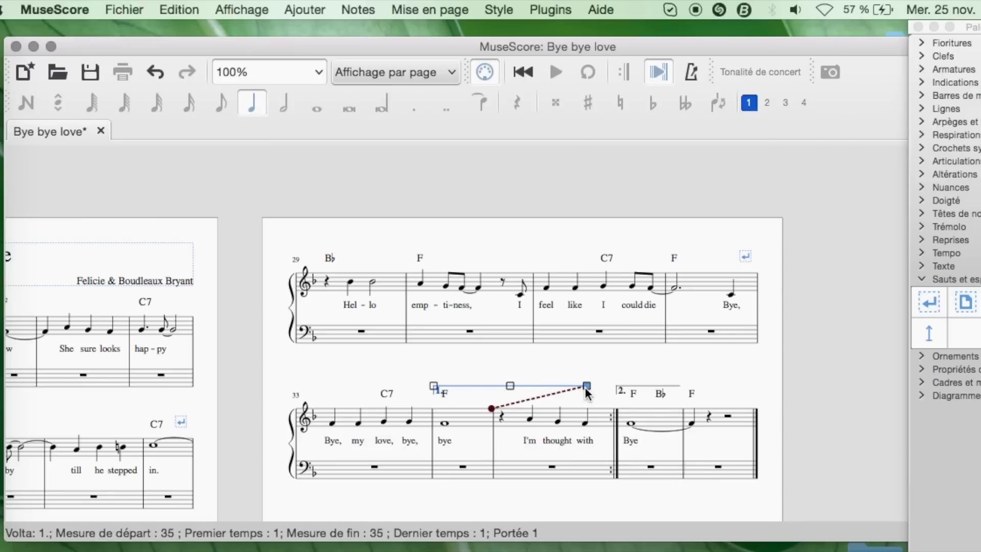
left_click_drag(586, 387, 606, 388)
left_click(738, 385)
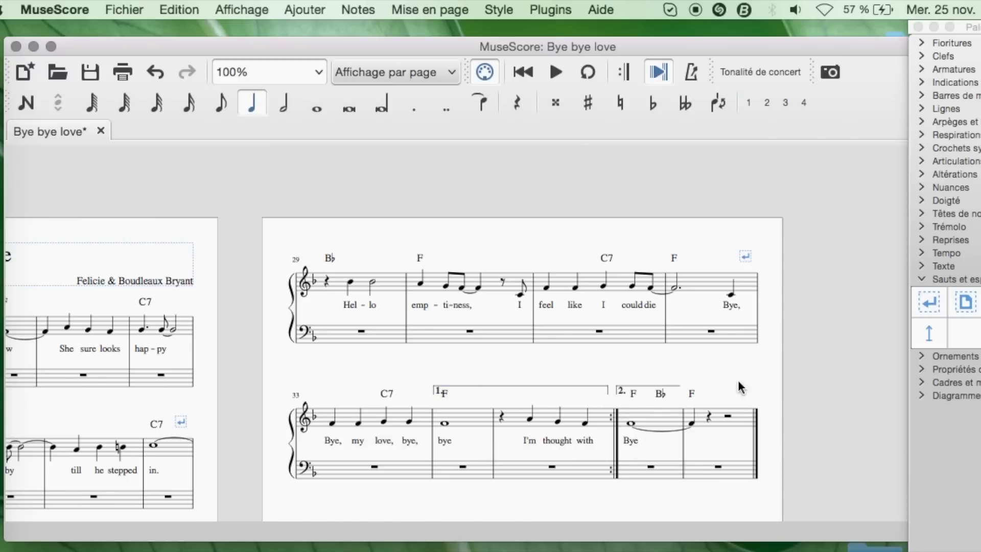
- Enlarge the score window and look over the layout, chords and lyrics on both pages
scroll(670, 377, "down", 5)
scroll(669, 377, "left", 6)
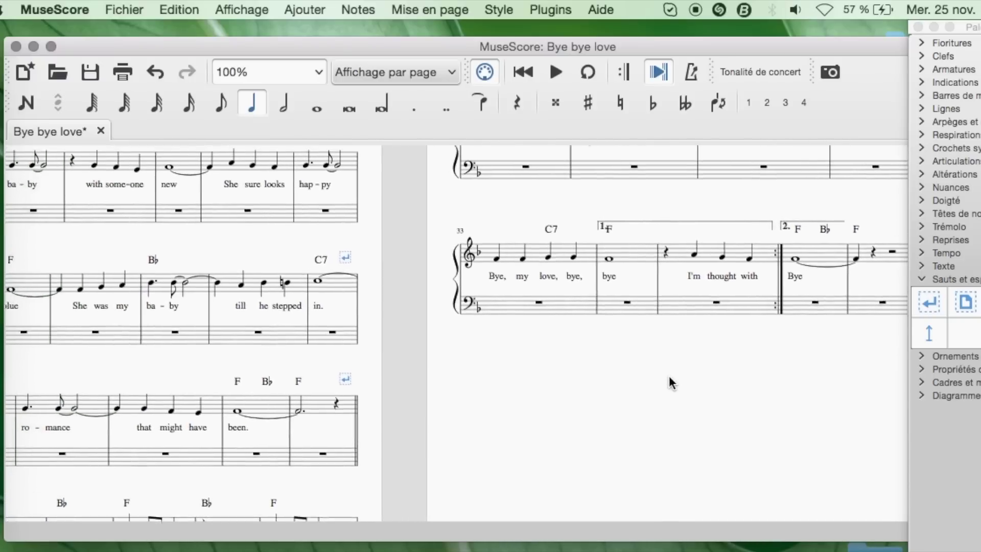
left_click(51, 46)
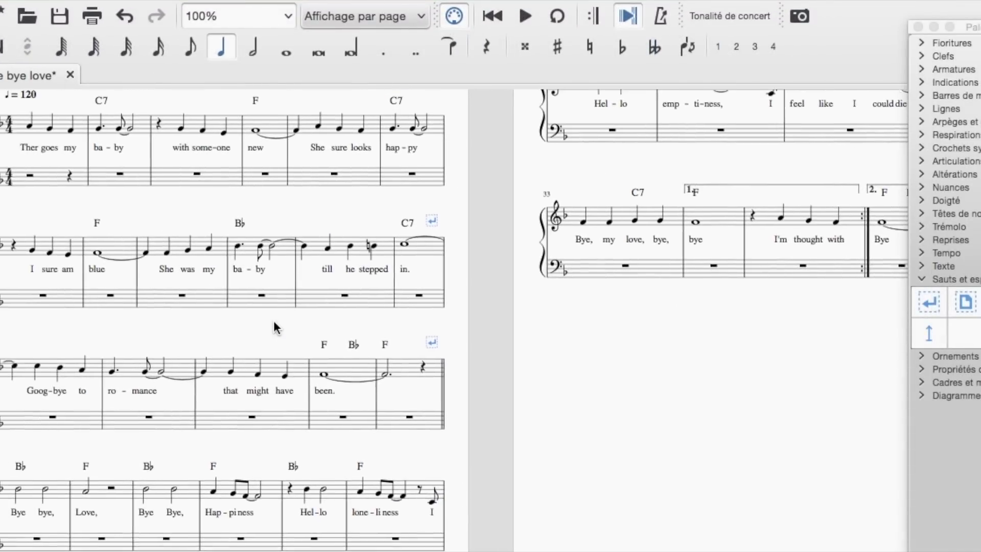
scroll(275, 327, "up", 3)
scroll(275, 327, "left", 3)
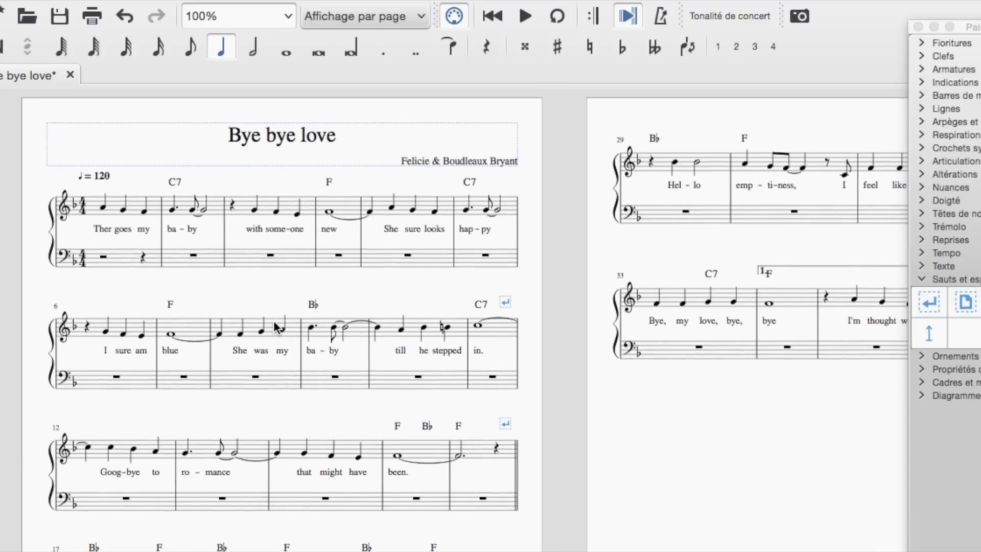
scroll(274, 327, "down", 3)
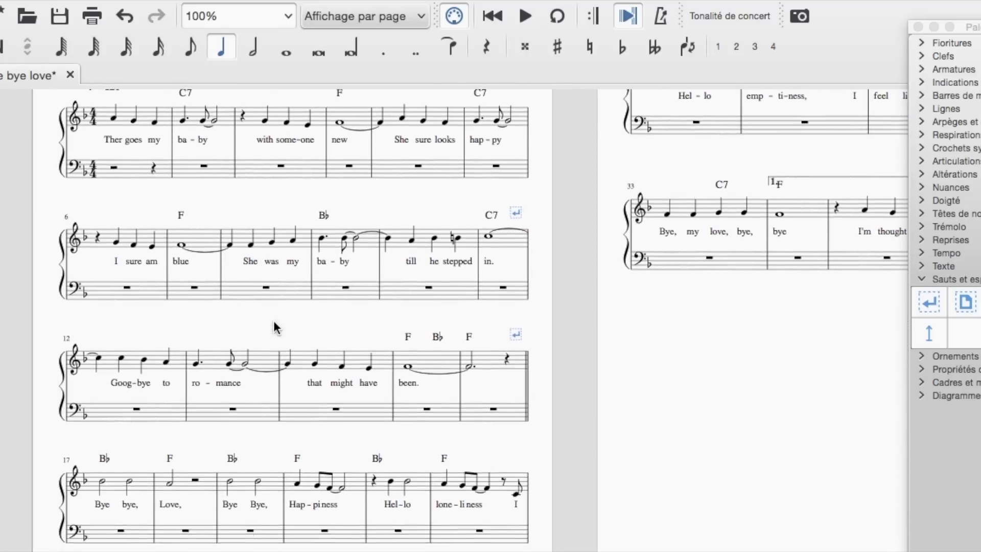
scroll(274, 327, "down", 2)
scroll(275, 327, "right", 3)
scroll(275, 327, "up", 3)
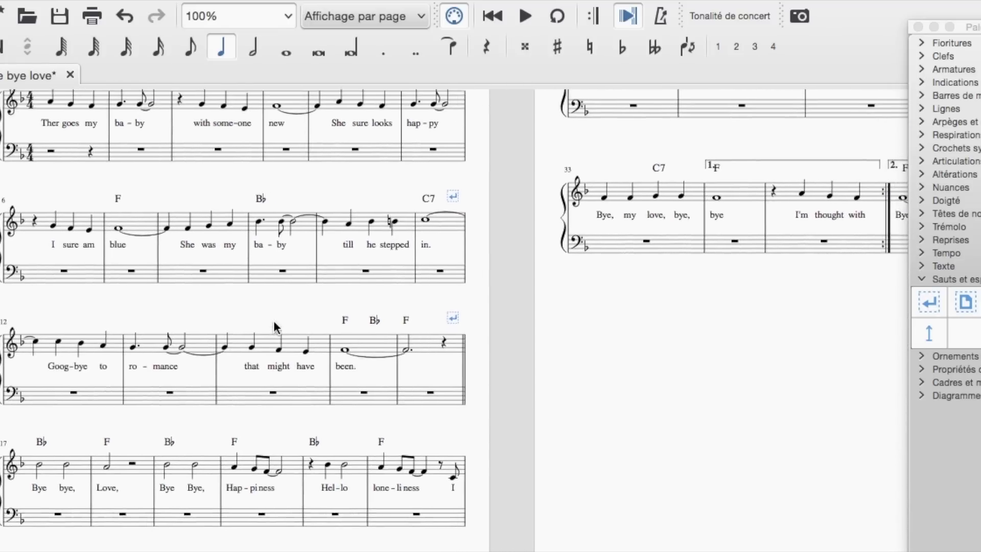
scroll(274, 327, "right", 10)
scroll(275, 327, "up", 4)
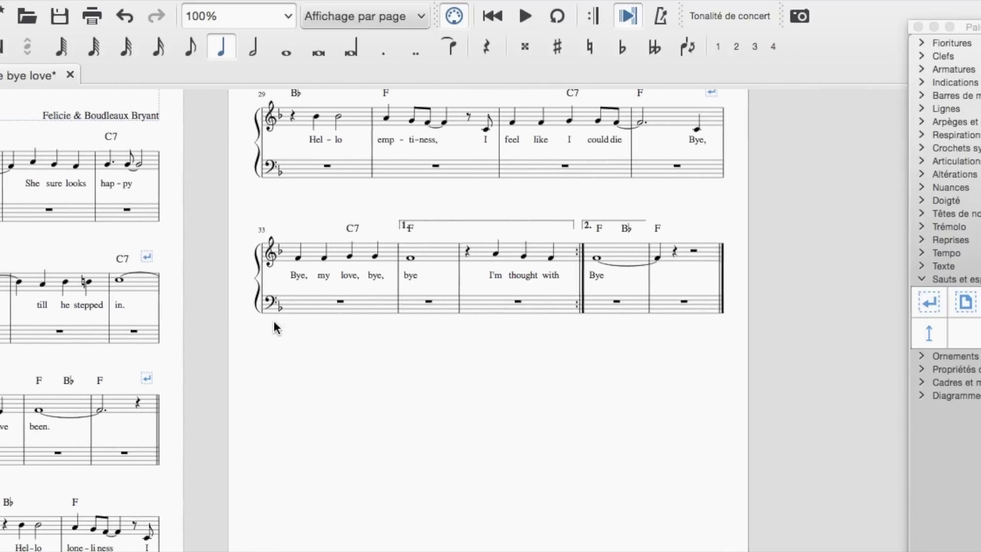
scroll(275, 327, "down", 2)
scroll(274, 327, "left", 6)
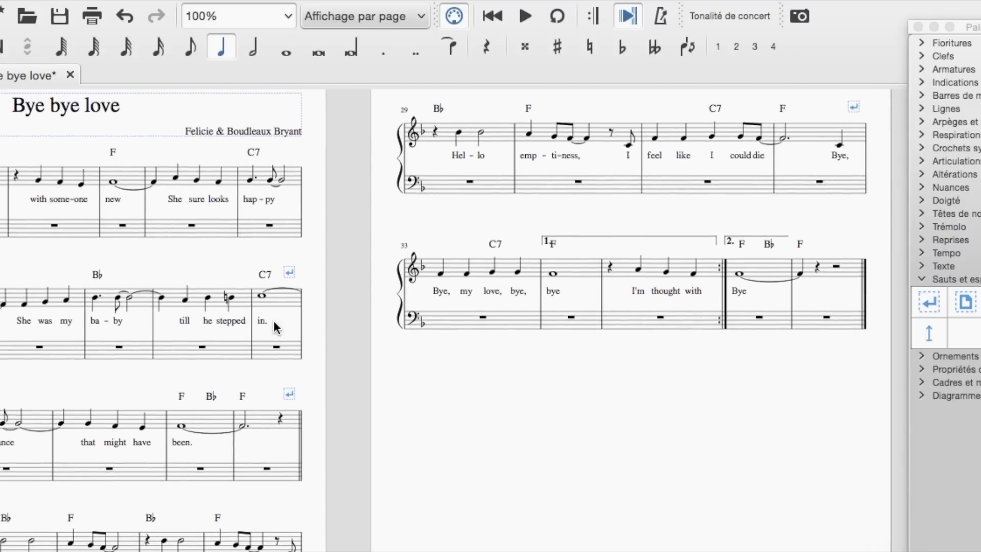
- Close the palettes and save the score as the MuseScore file "Bye bye love" in the Bureau folder
left_click(919, 26)
scroll(271, 126, "left", 2)
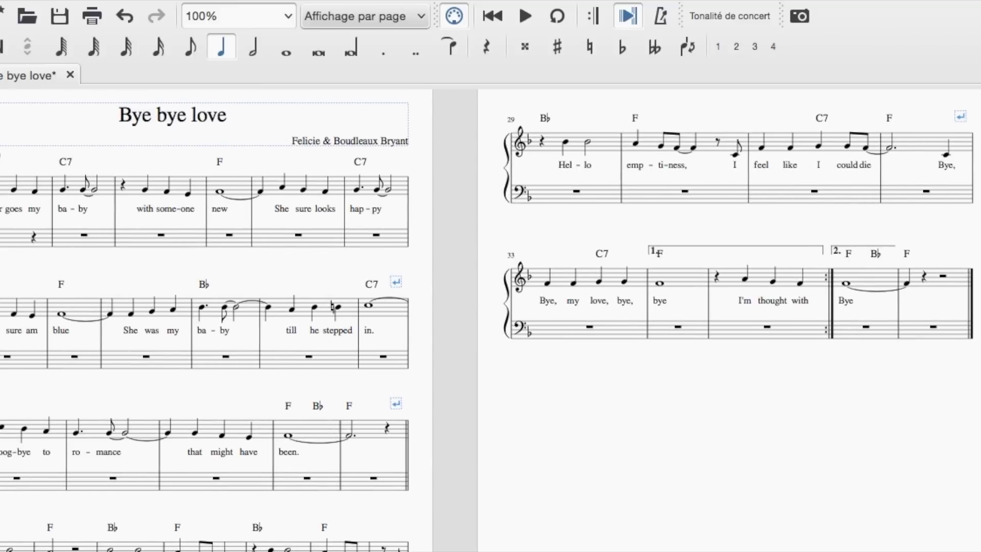
left_click(127, 11)
left_click(146, 105)
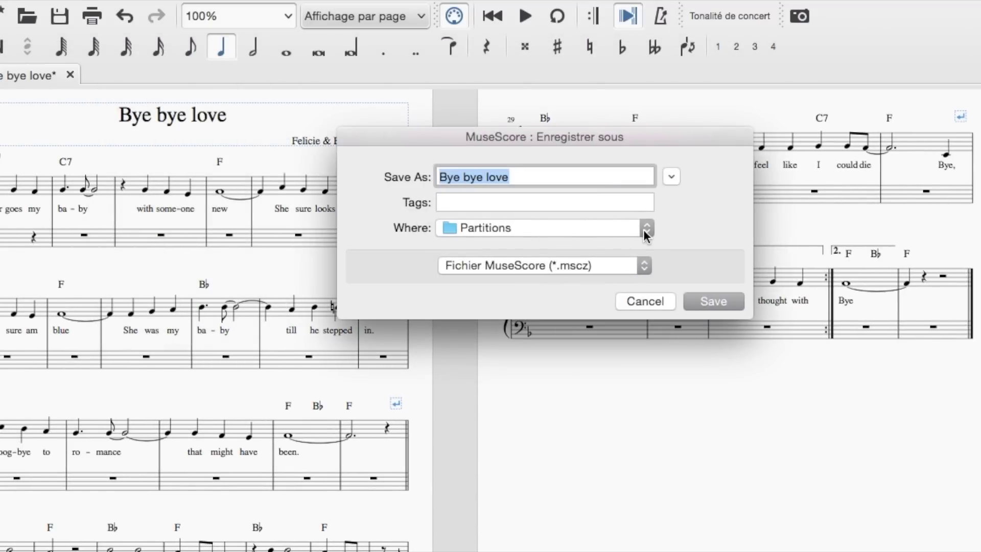
left_click(645, 229)
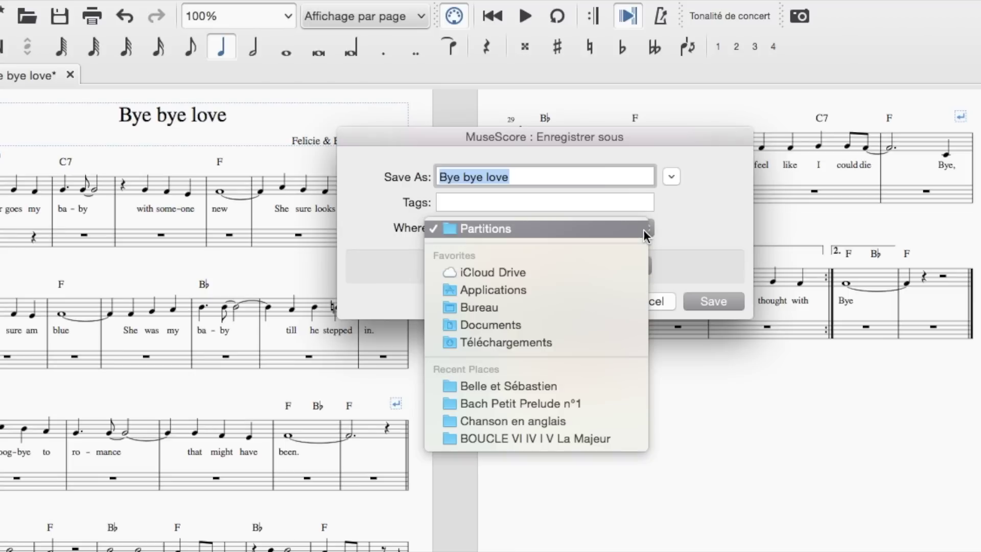
left_click(483, 309)
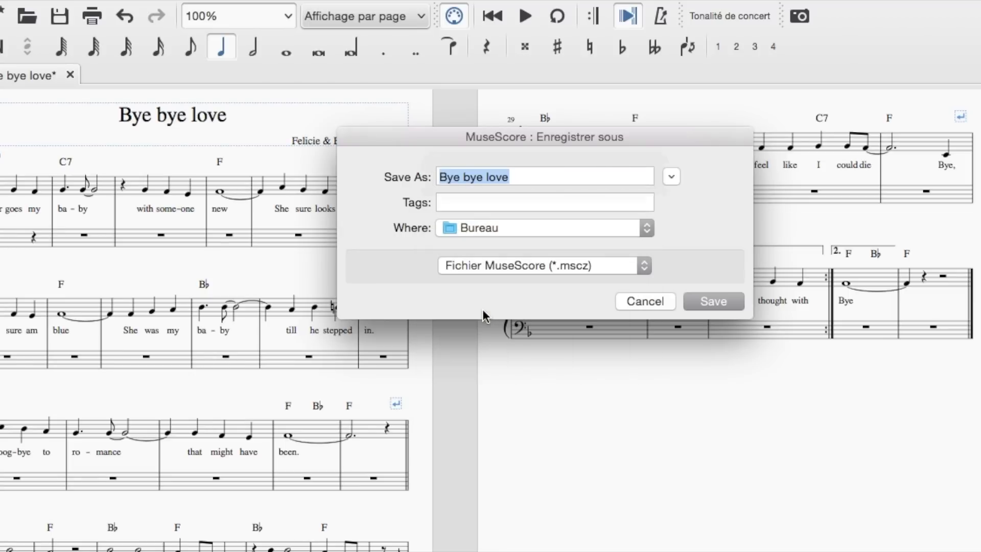
left_click(720, 303)
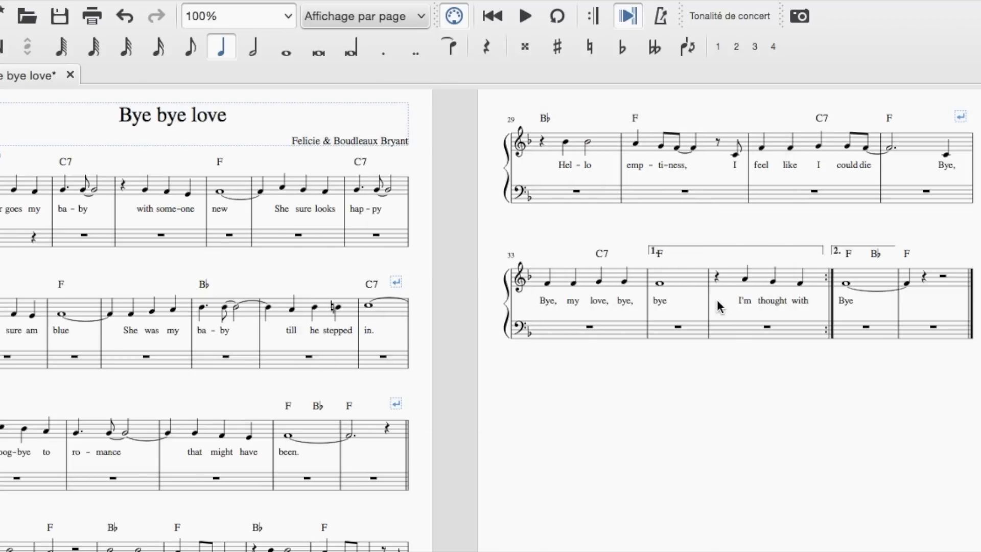
- Export the score as the PDF file "Bye bye love" to the Bureau folder
mouse_move(35, 7)
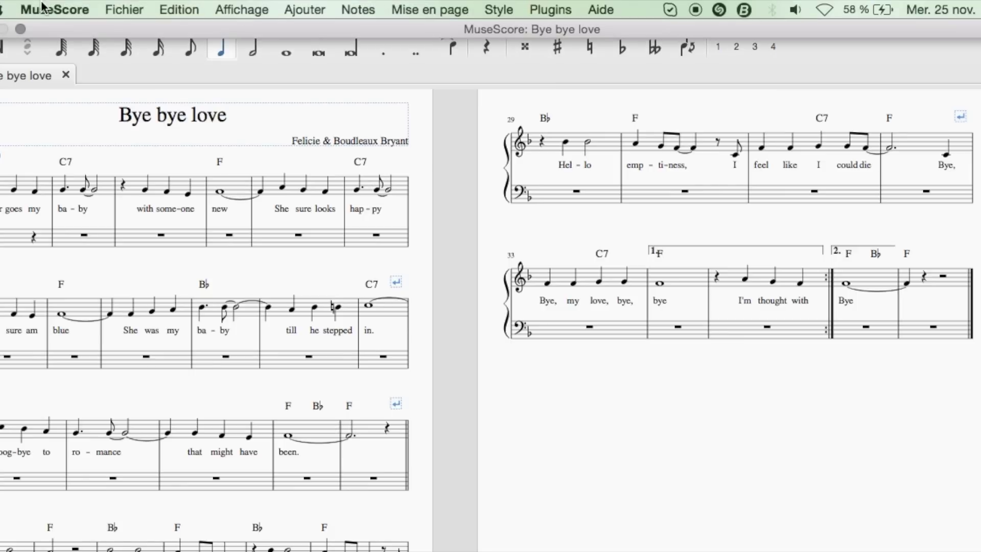
left_click(124, 10)
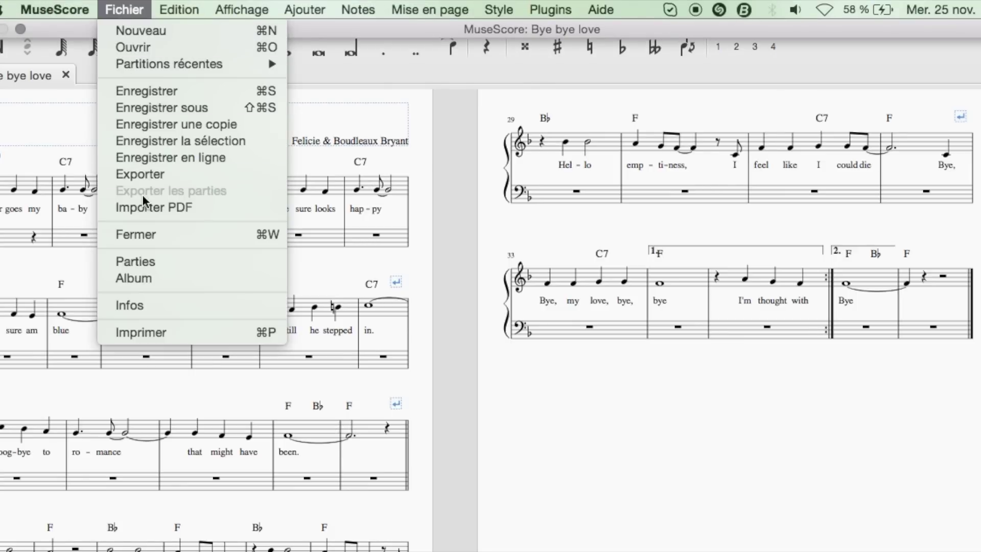
left_click(139, 174)
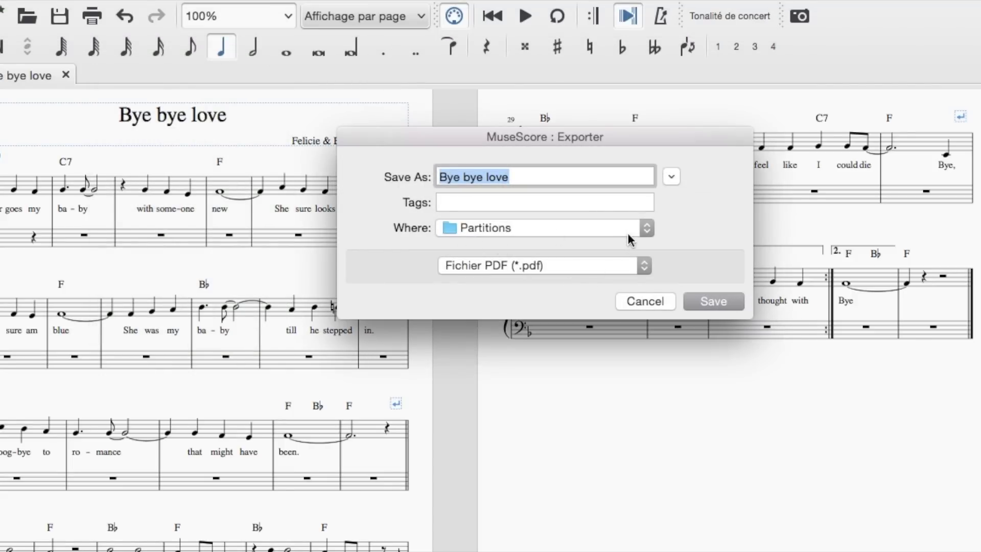
left_click(649, 230)
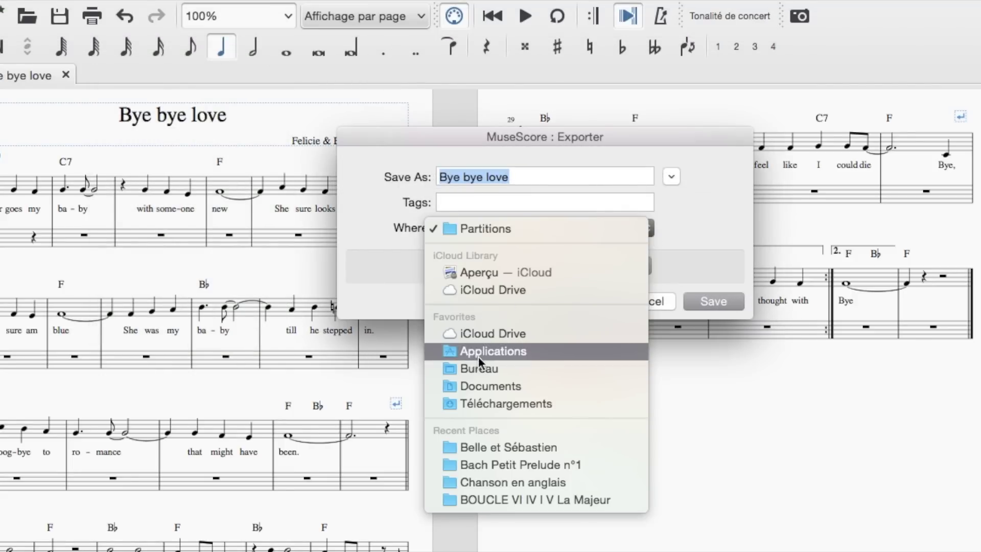
left_click(482, 370)
left_click(724, 300)
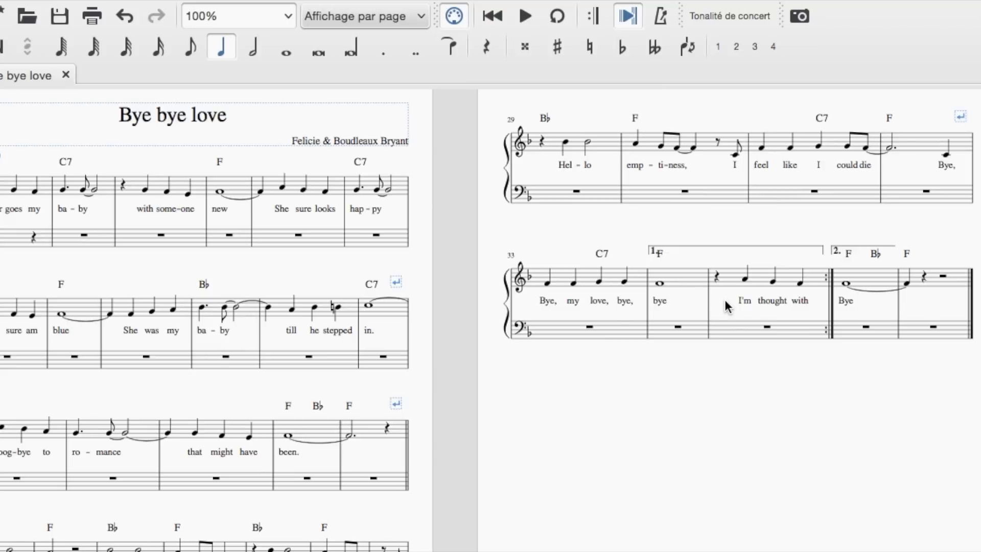
- Switch from MuseScore to the desktop, open Bye bye love.pdf in Aperçu and look through both pages of the exported score
mouse_move(1, 10)
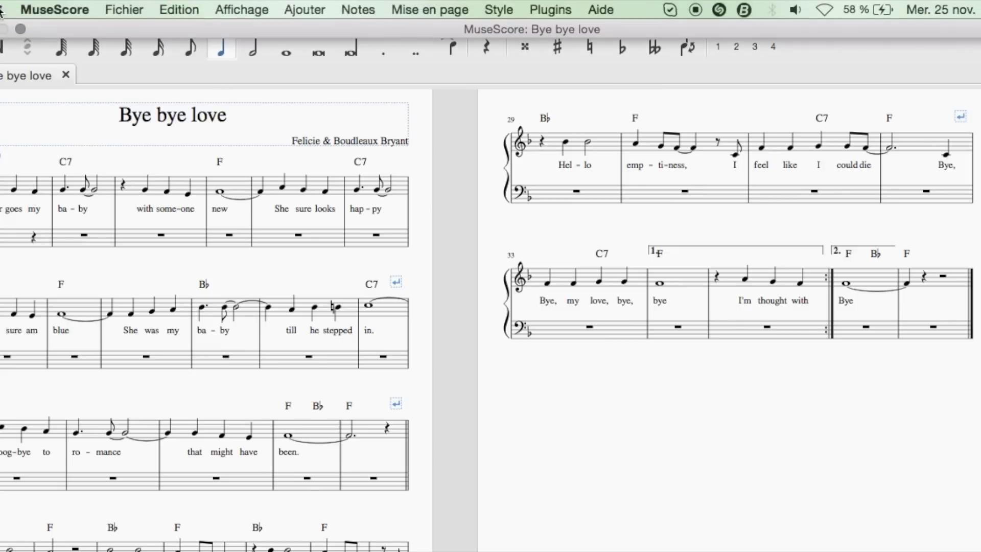
left_click(17, 29)
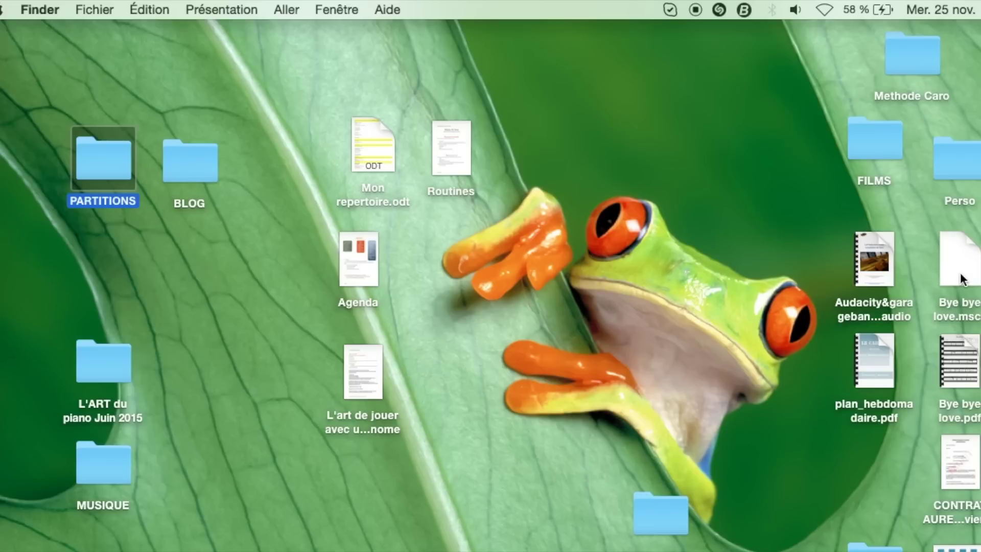
double_click(966, 378)
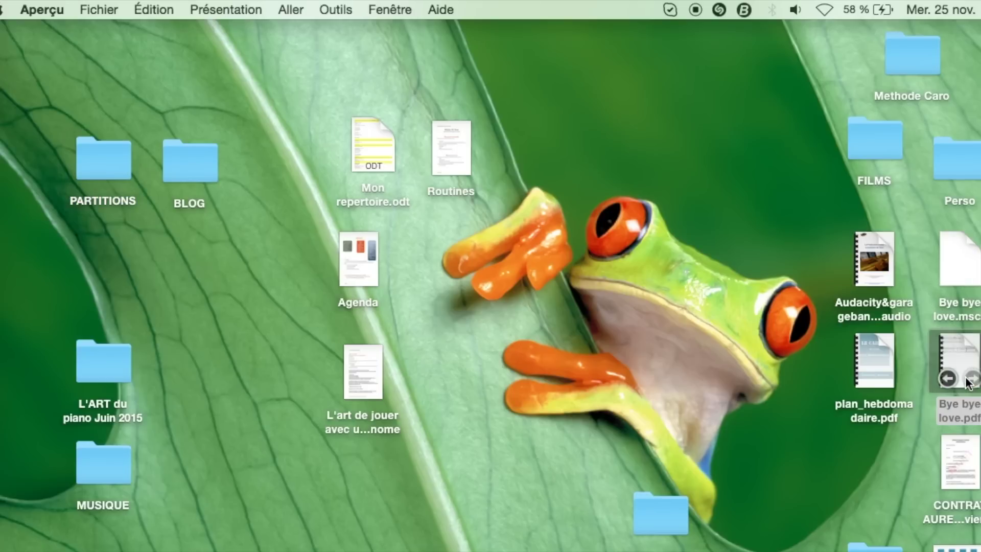
scroll(503, 432, "down", 5)
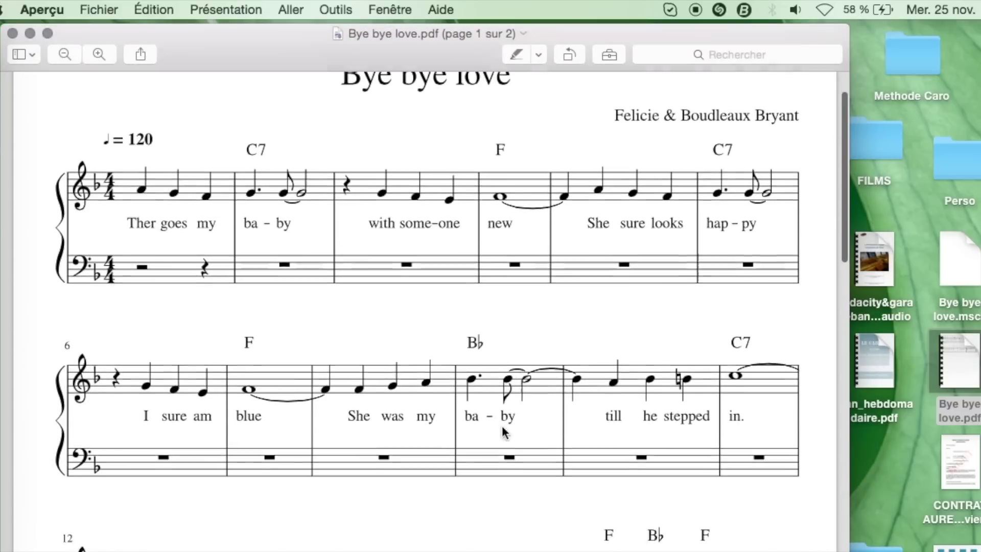
scroll(503, 432, "down", 10)
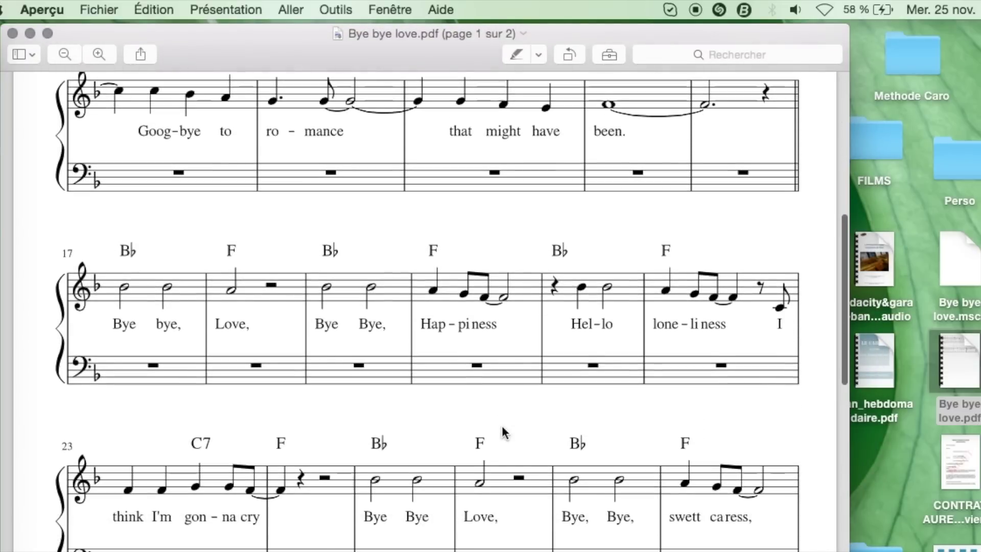
scroll(502, 432, "down", 10)
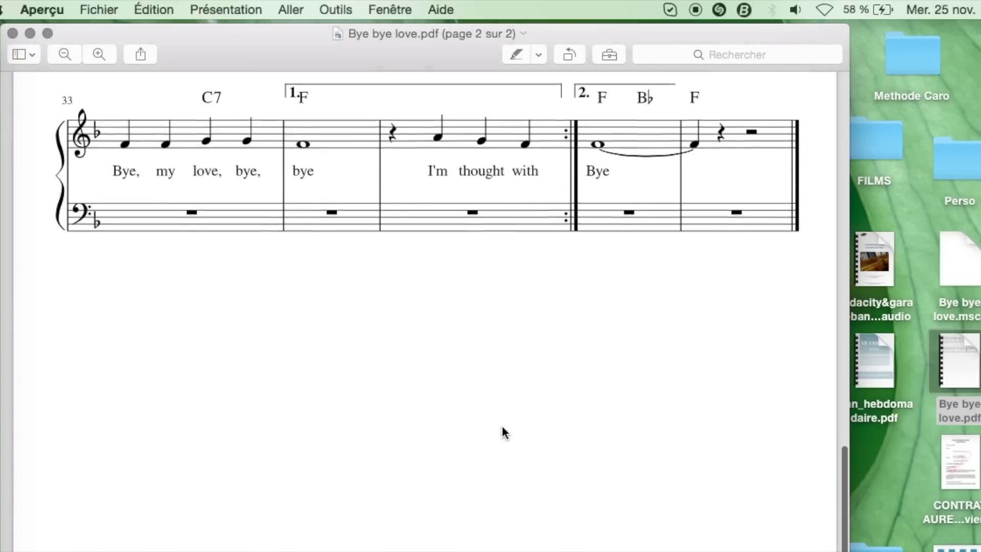
scroll(502, 427, "up", 15)
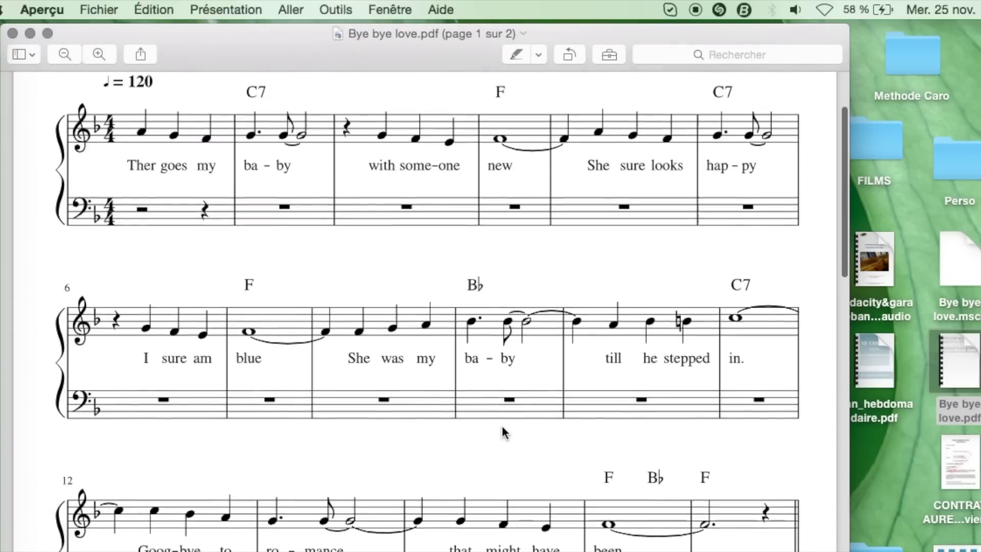